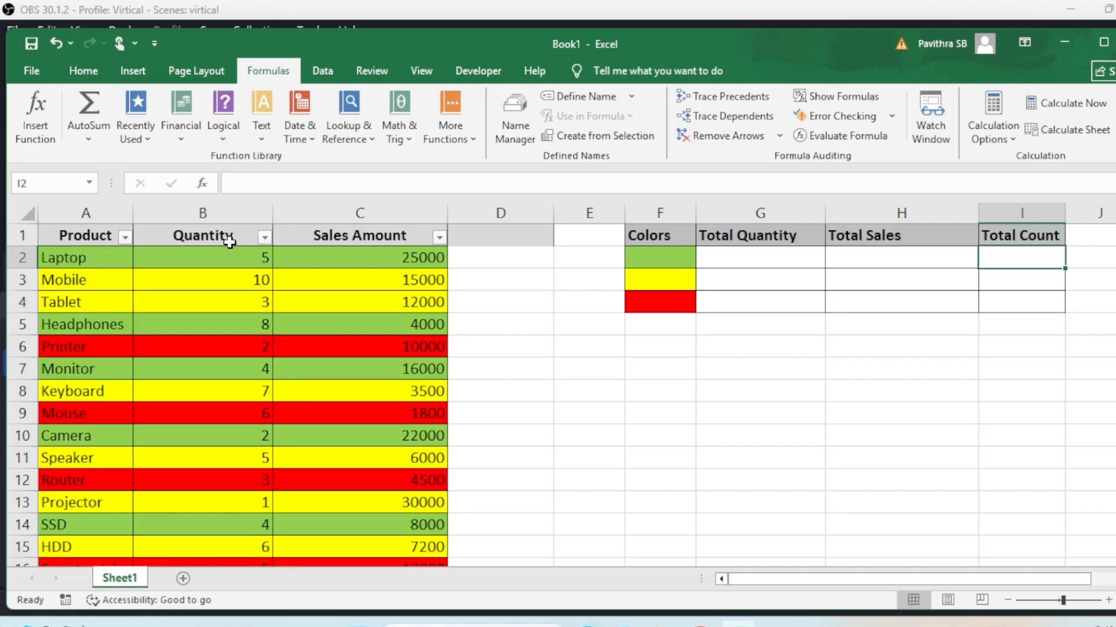
Review the sales amounts, colour swatches and empty total cells, then select product rows A2:C10
left_click_drag(433, 255, 433, 348)
left_click_drag(660, 256, 664, 308)
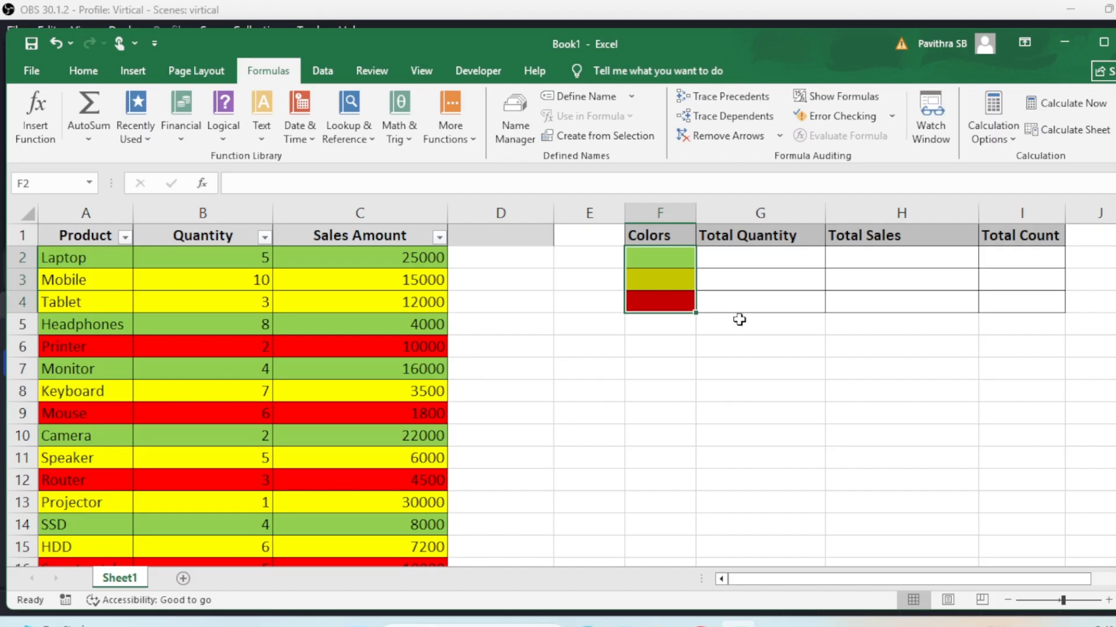
left_click(746, 262)
left_click(853, 257)
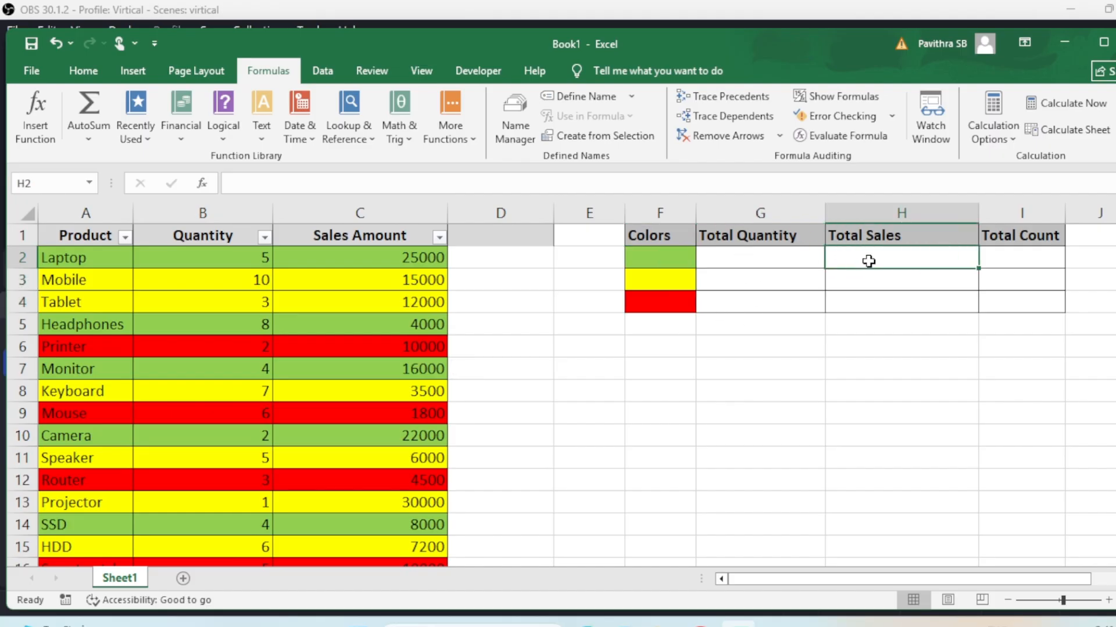
left_click(1041, 264)
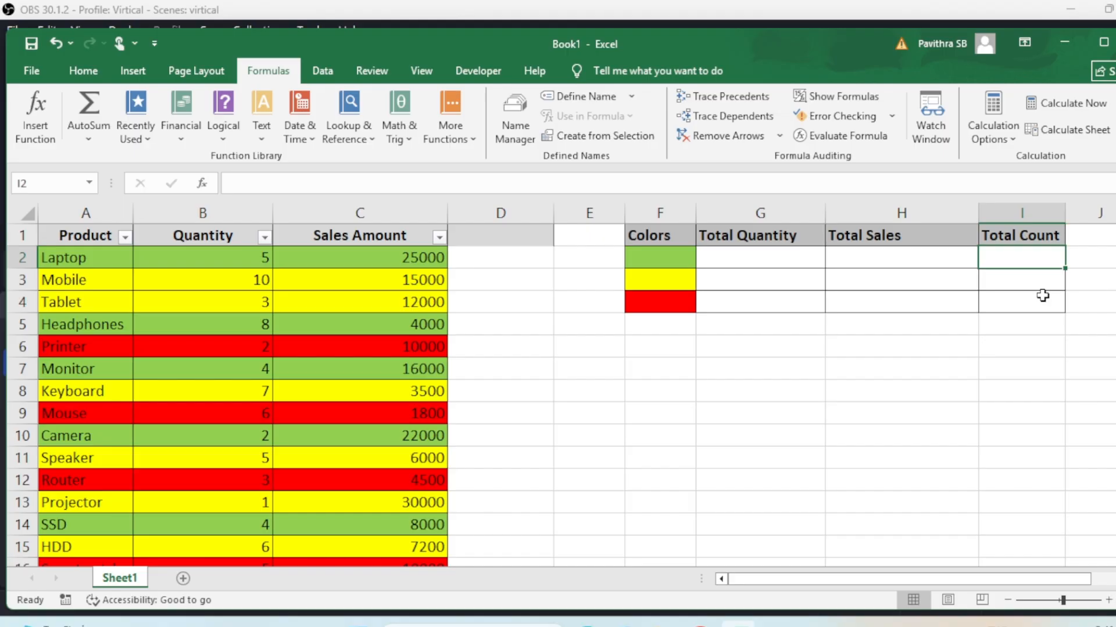
left_click(698, 370)
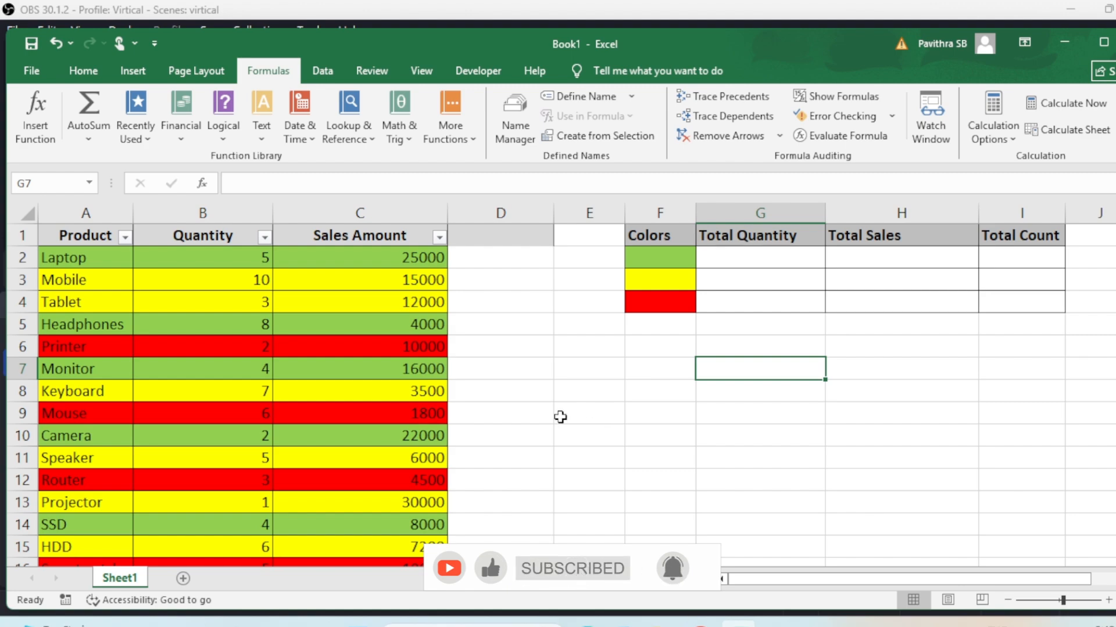
left_click_drag(82, 255, 432, 436)
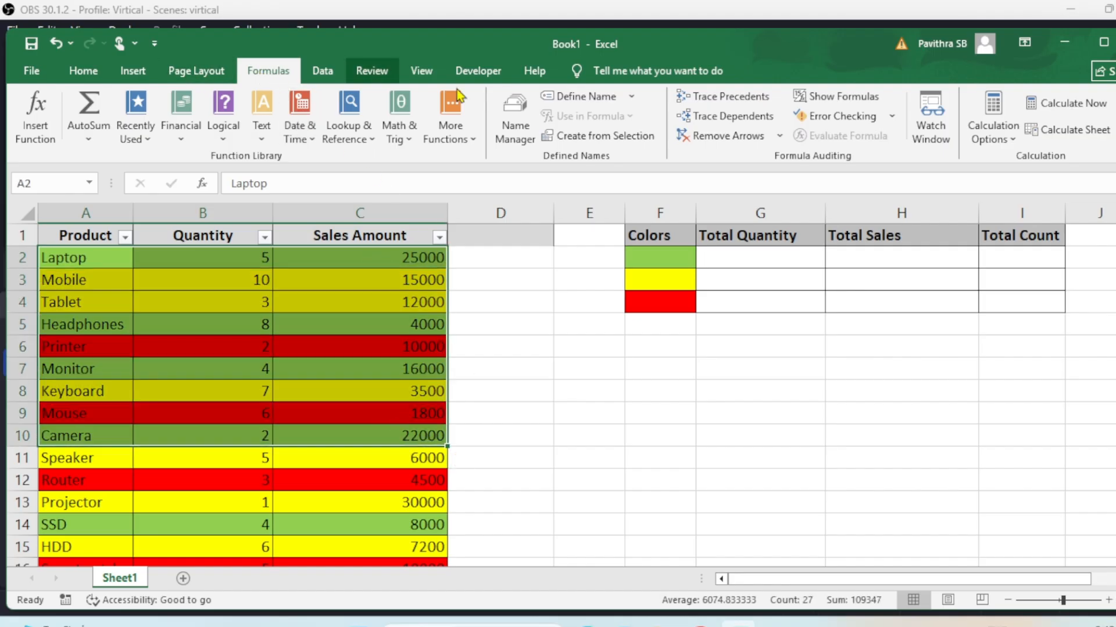
Define the name Getcolor as =get.cell(38,Sheet1!C2) with a relative C2 reference
left_click(581, 95)
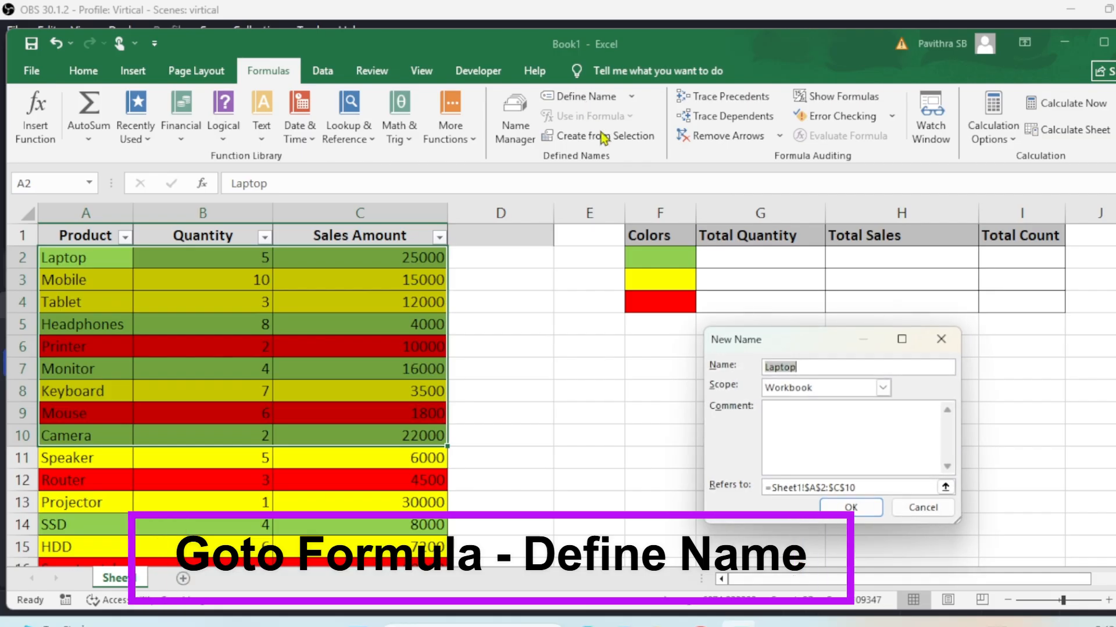
left_click_drag(814, 344, 739, 335)
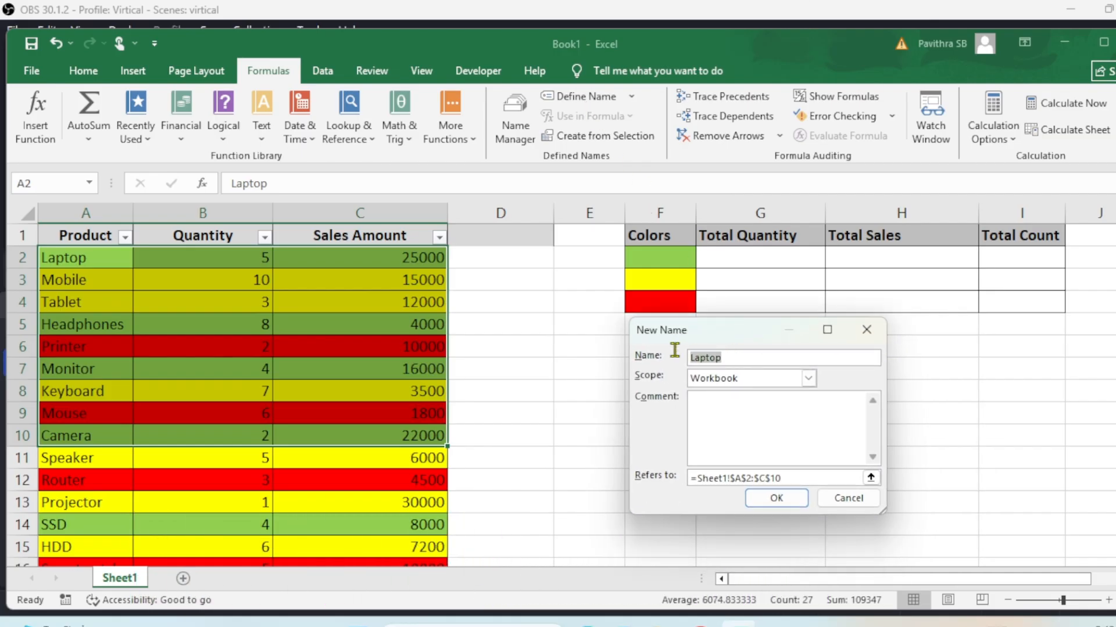
type("Getcolor")
left_click_drag(734, 358, 670, 356)
left_click(790, 478)
left_click_drag(790, 478, 692, 478)
key("BackSpace")
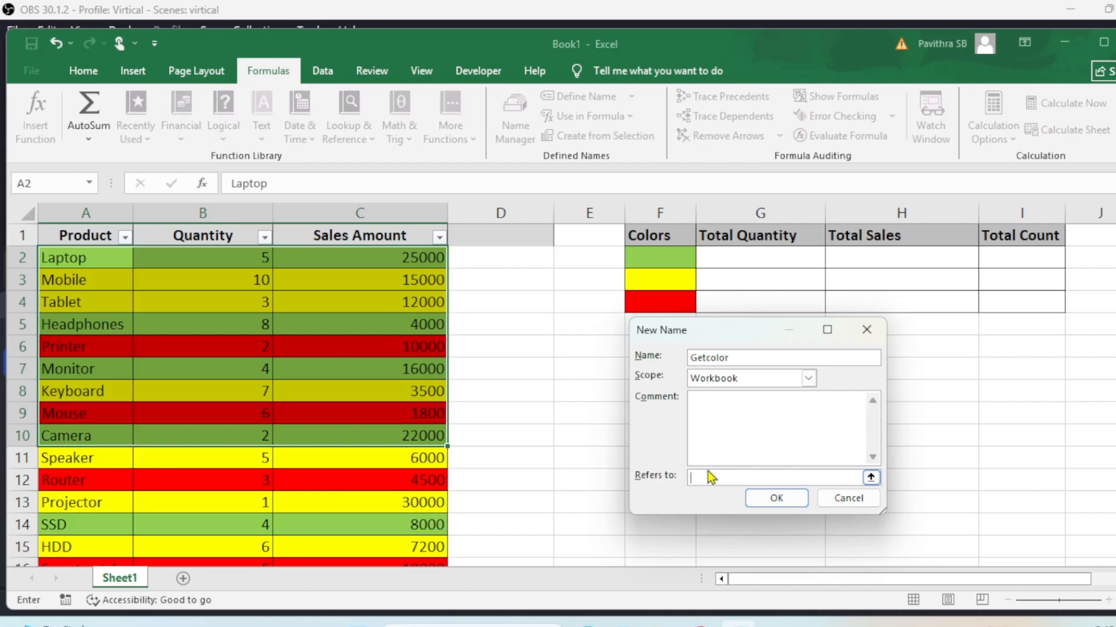
type("=get.cell(38,")
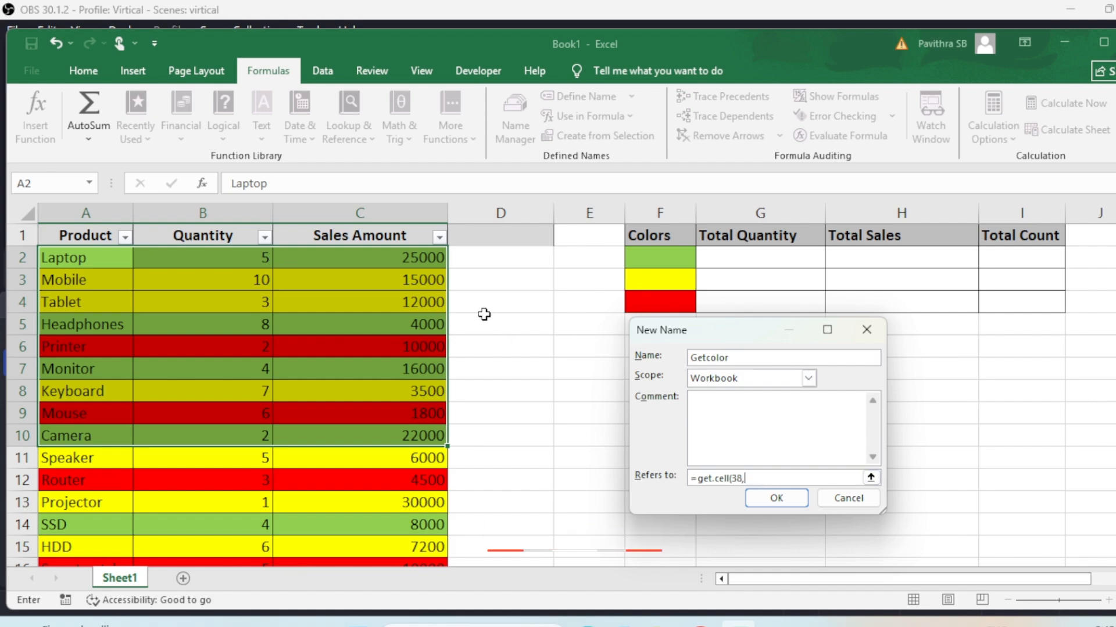
left_click(403, 259)
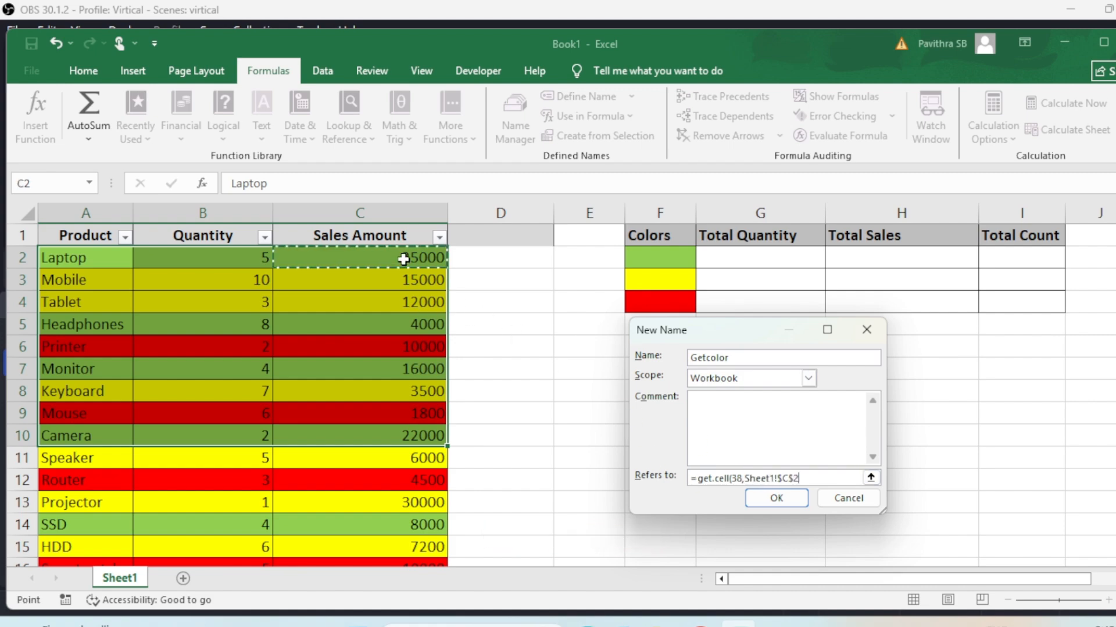
left_click(802, 480)
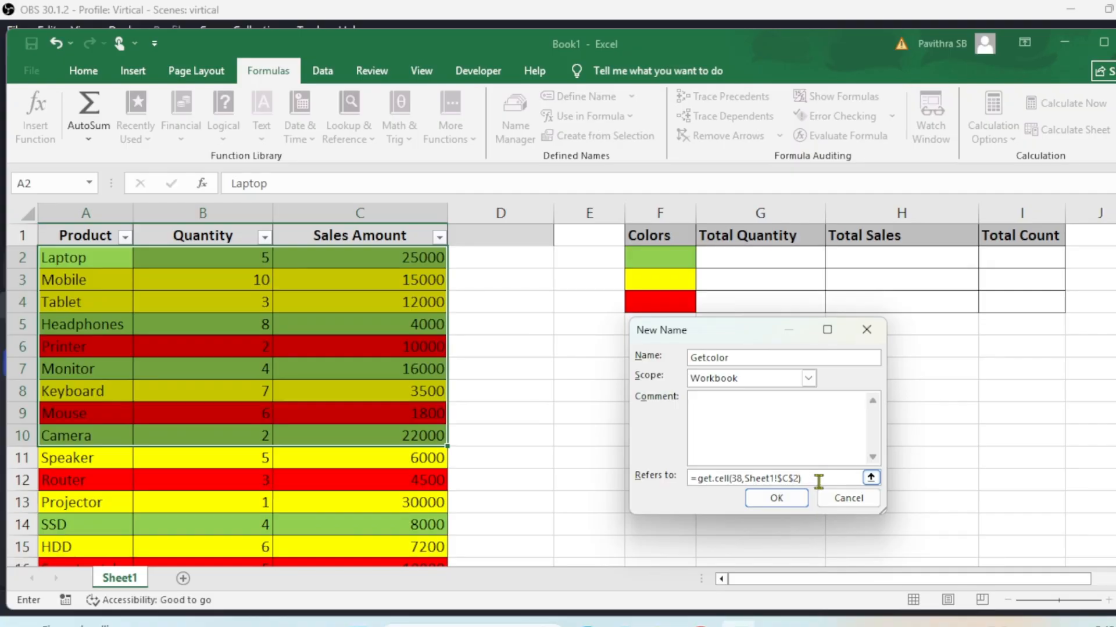
key("F4")
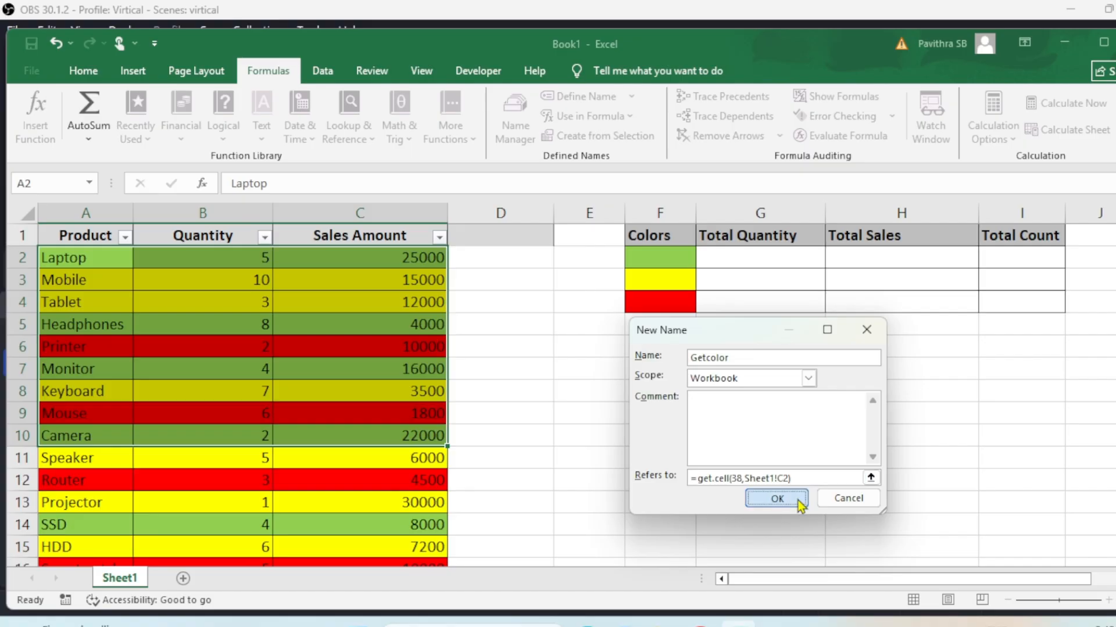
left_click(797, 501)
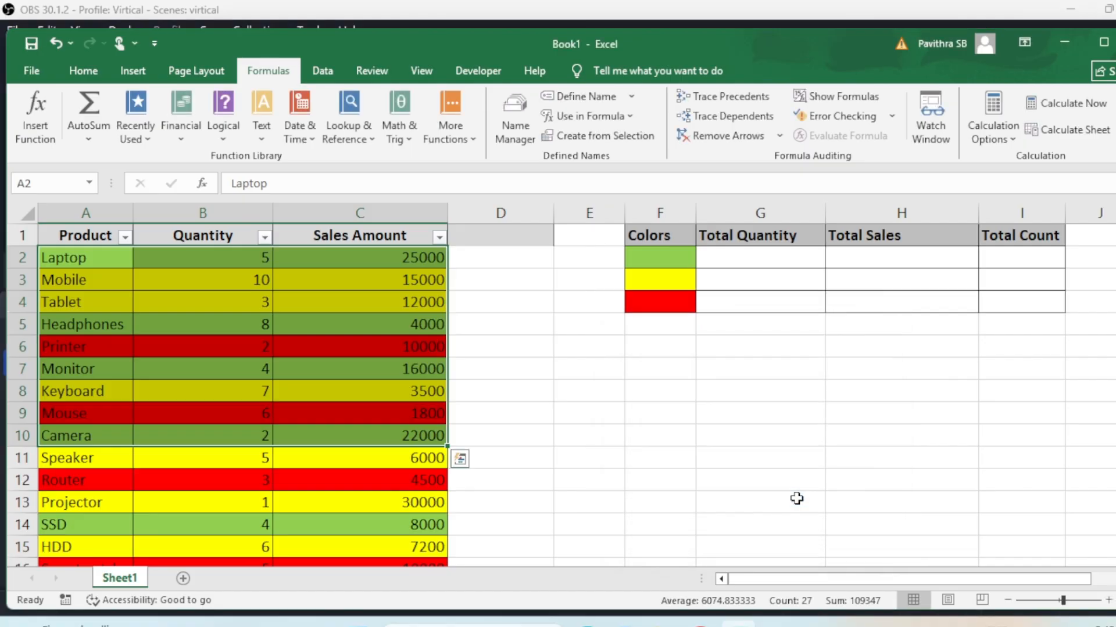
Type the heading 'Color Number' into cell D1, beside the Sales Amount column
left_click(431, 260)
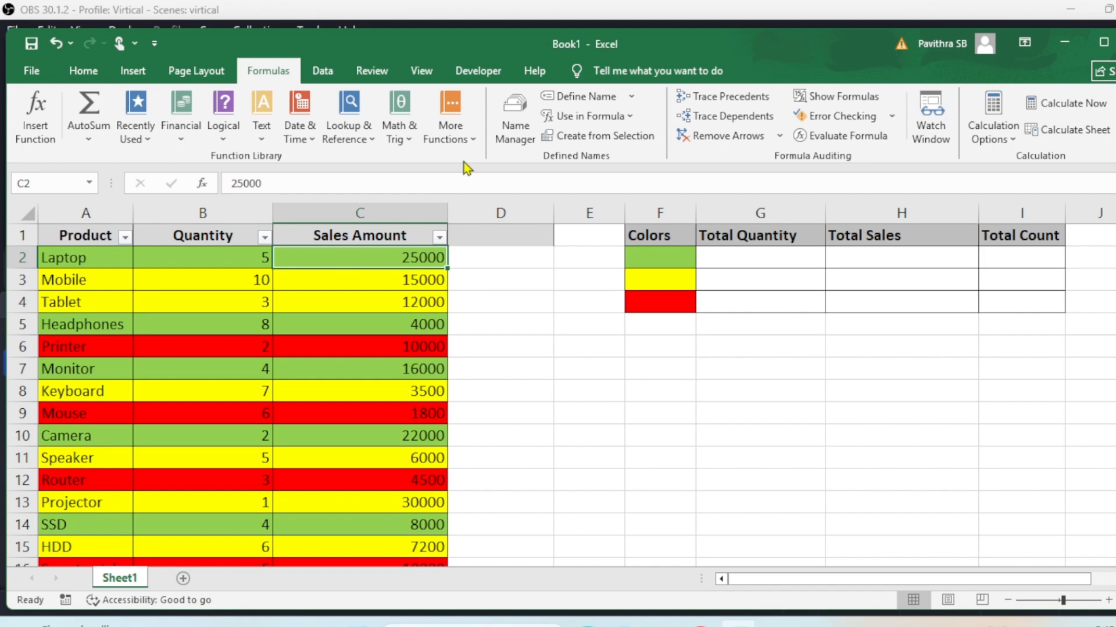
left_click(497, 259)
left_click(424, 261)
left_click(495, 260)
left_click(465, 228)
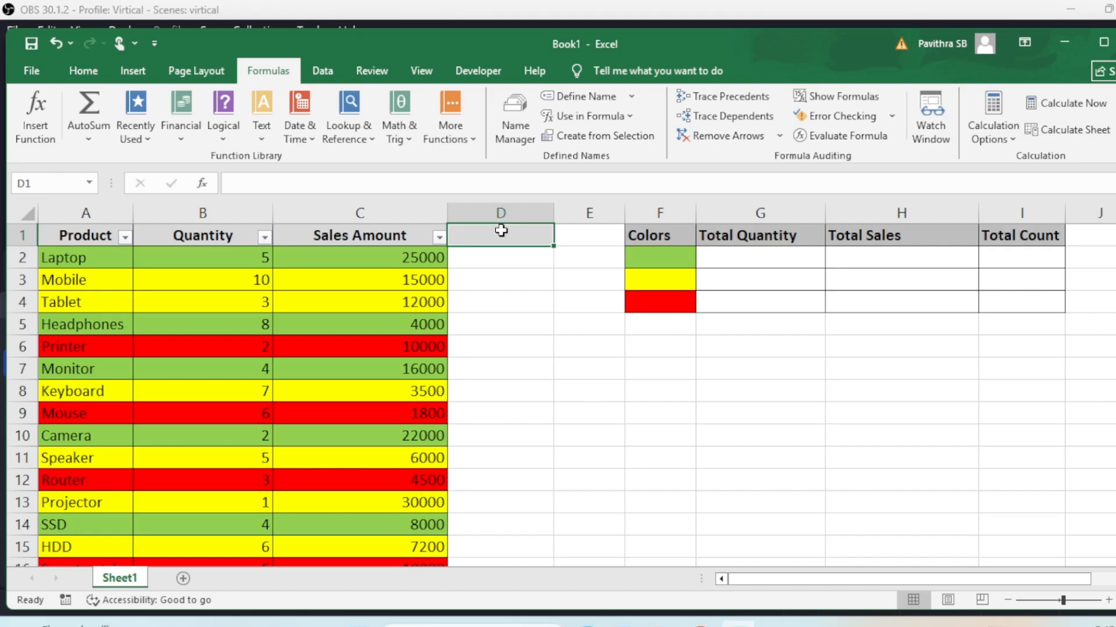
type("Color Number")
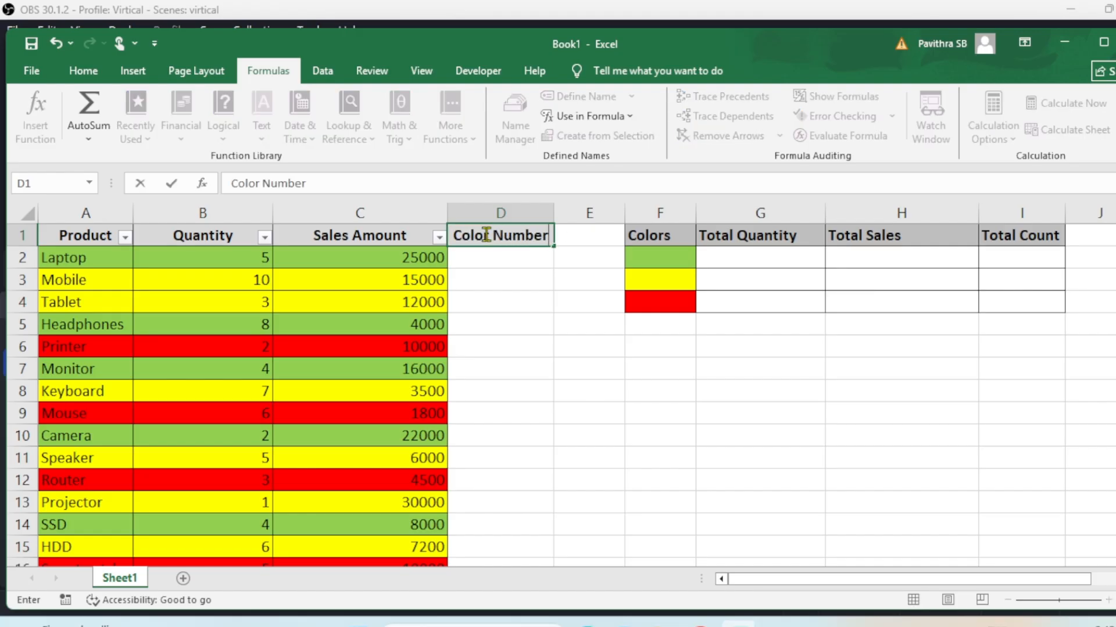
key("Return")
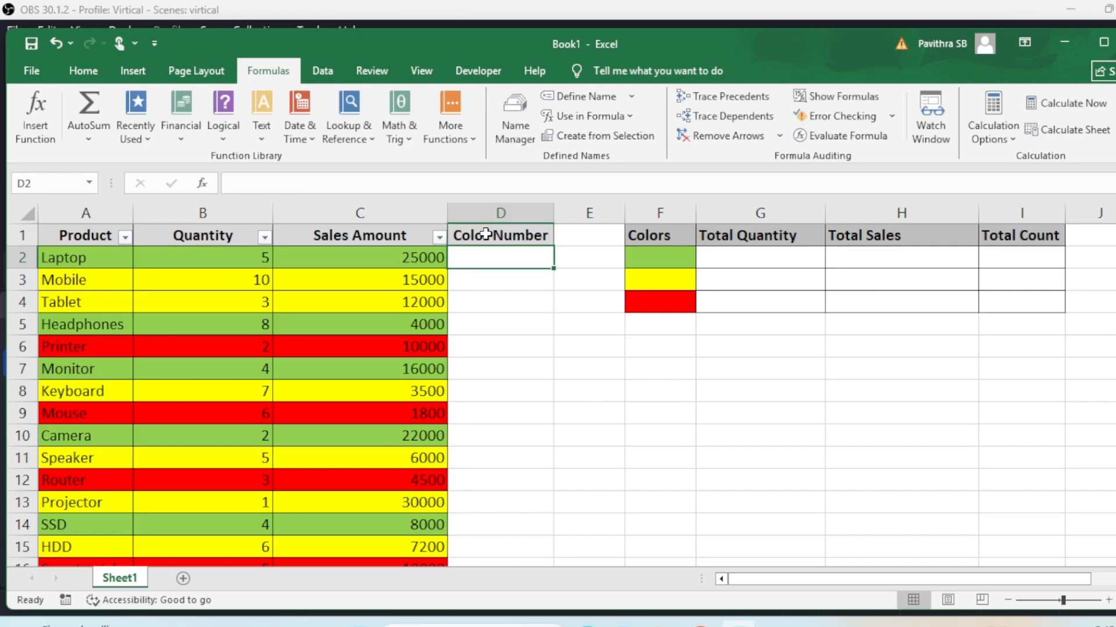
left_click(391, 260)
left_click(462, 259)
left_click(407, 263)
left_click(548, 269)
Edit the Getcolor name in Name Manager so it refers to C2 instead of F2
left_click(529, 140)
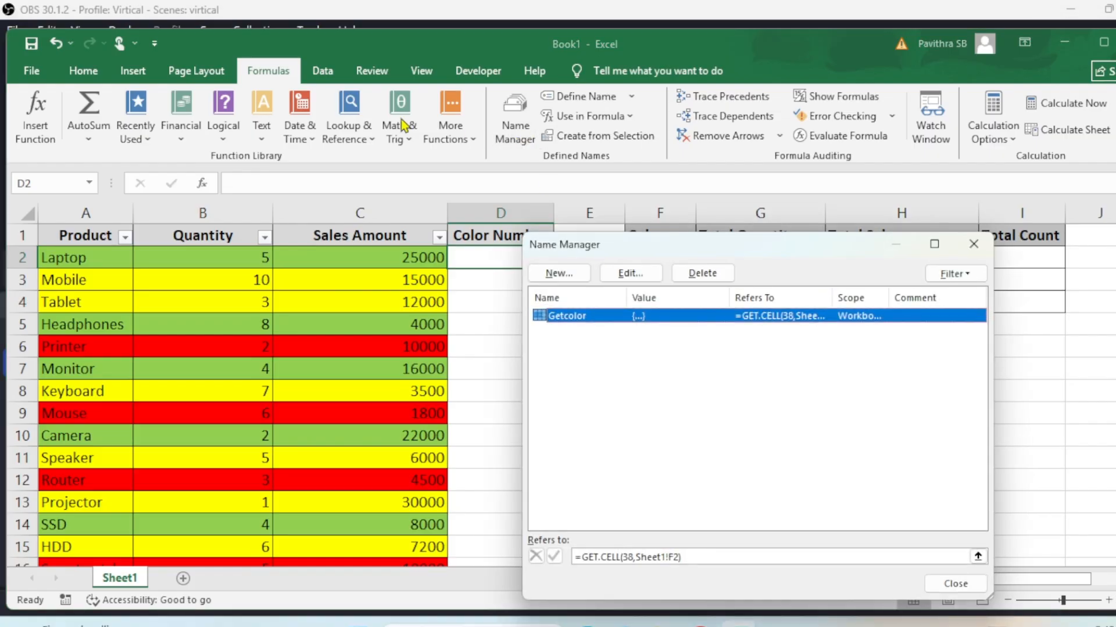
left_click(631, 273)
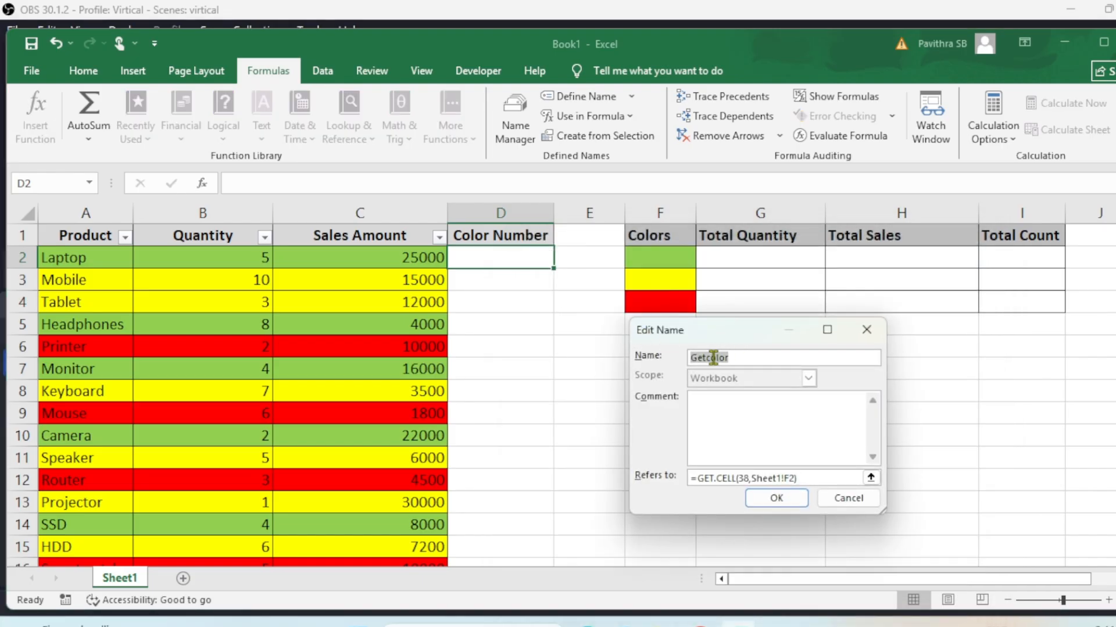
left_click(794, 478)
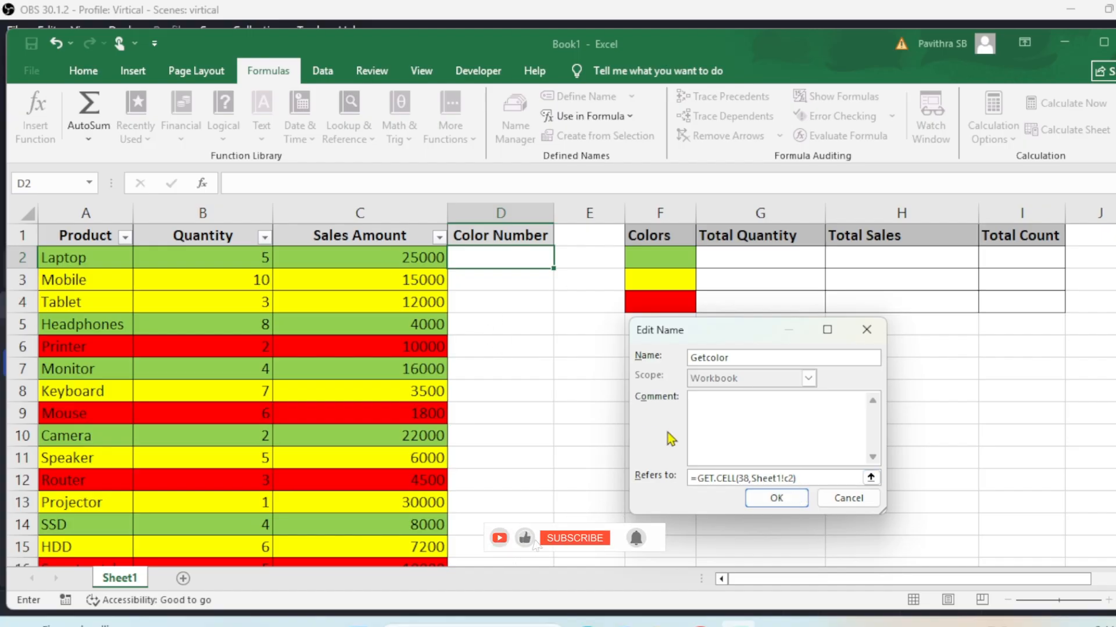
left_click(776, 498)
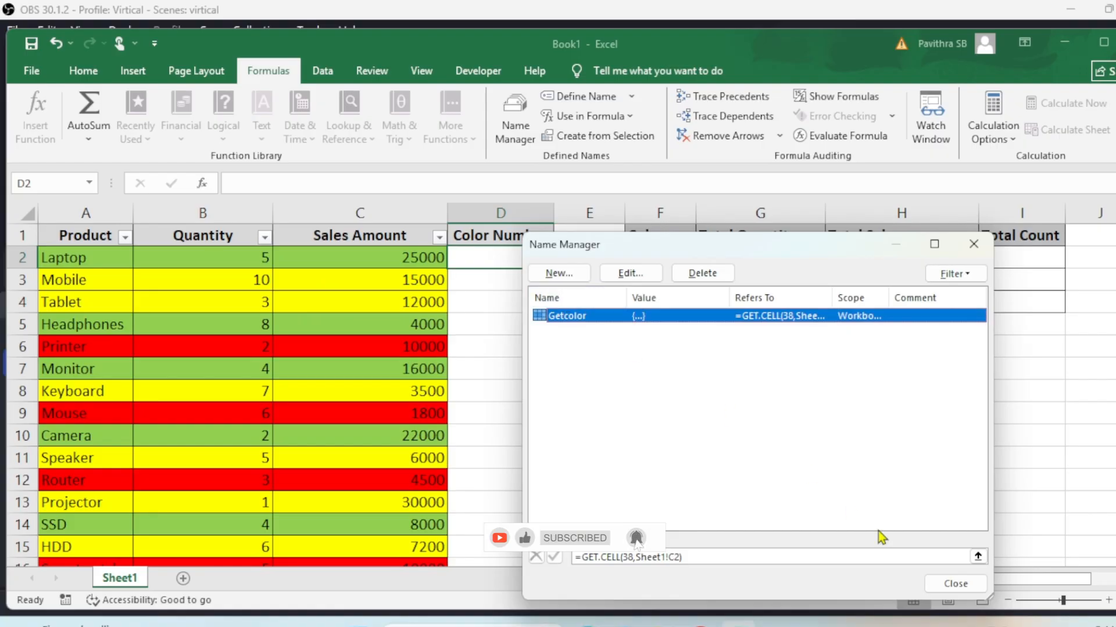
left_click(968, 583)
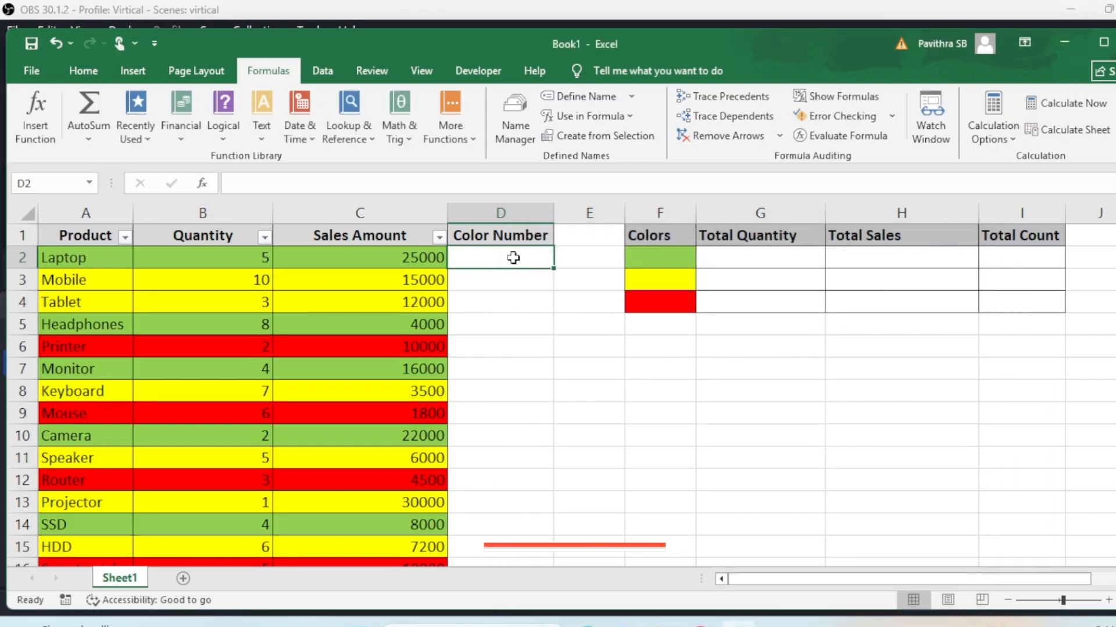
Enter =Getcolor in D2 to return the green cell's colour code 43
type("=ge")
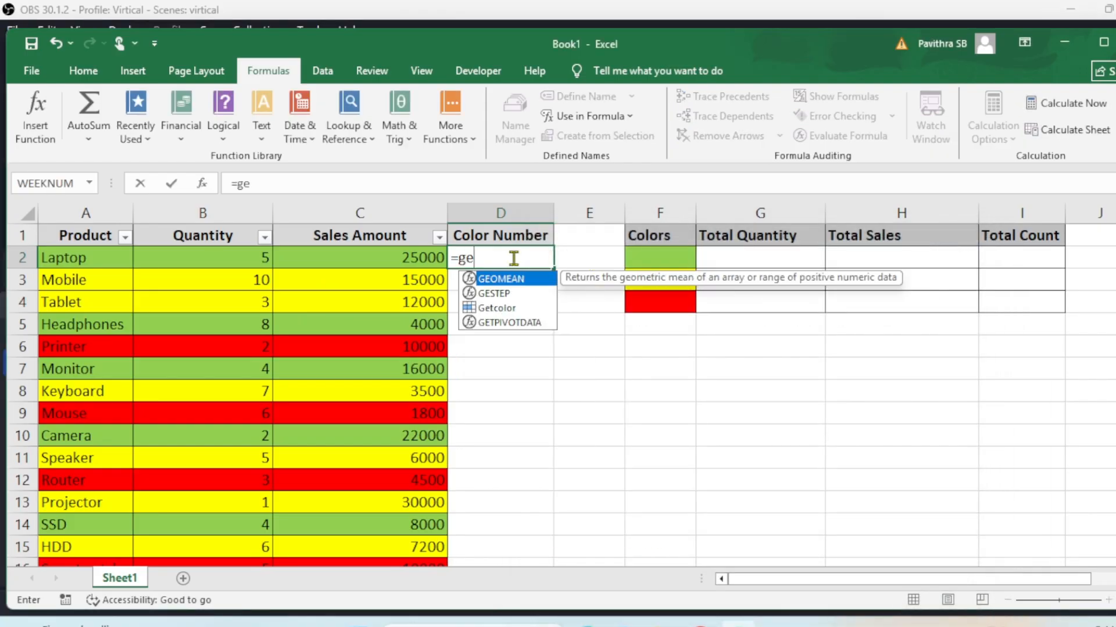
type("tcolor")
key("Tab")
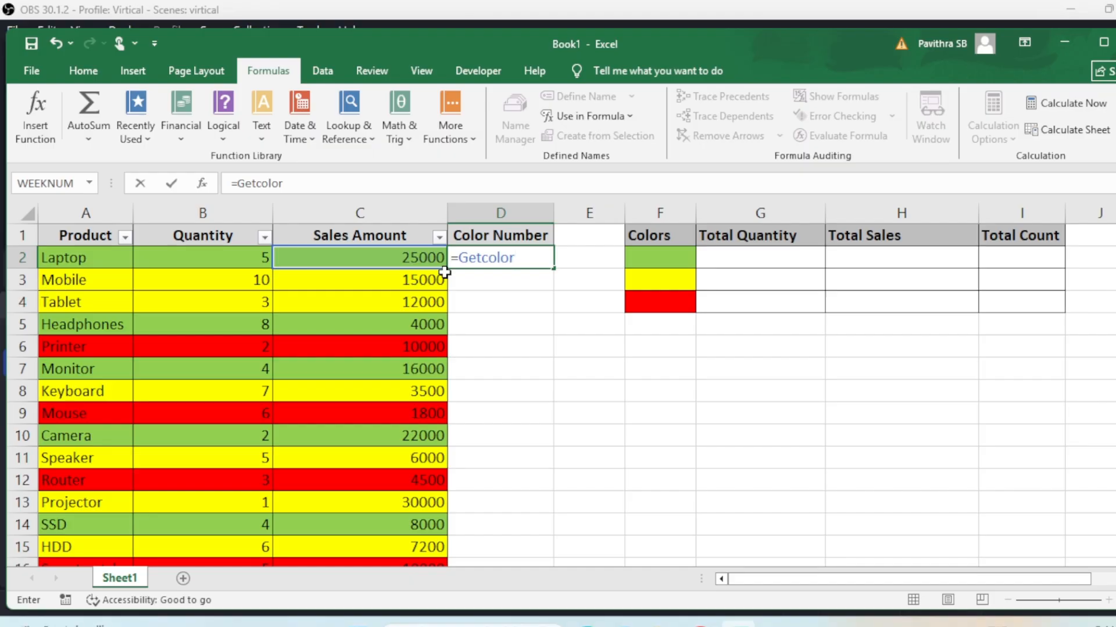
key("Return")
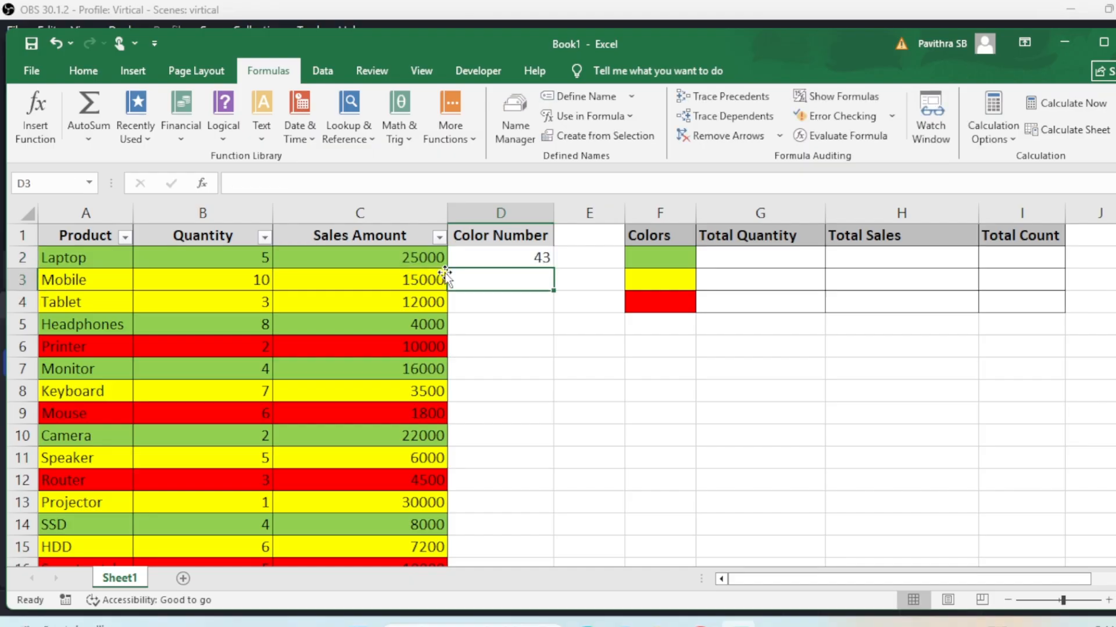
left_click(503, 261)
double_click(503, 260)
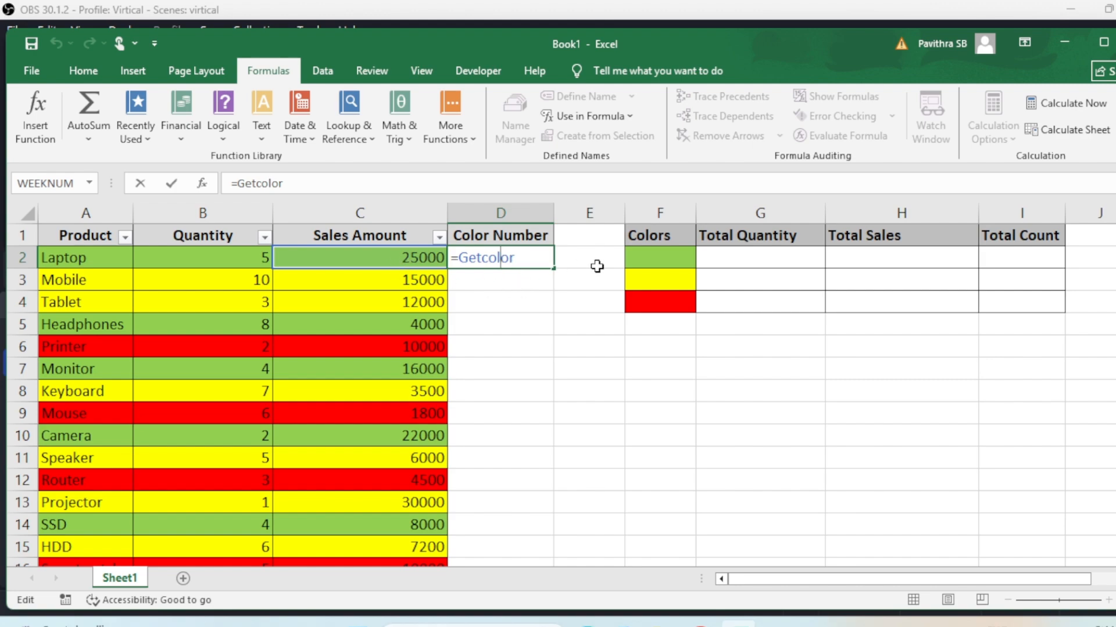
key("Return")
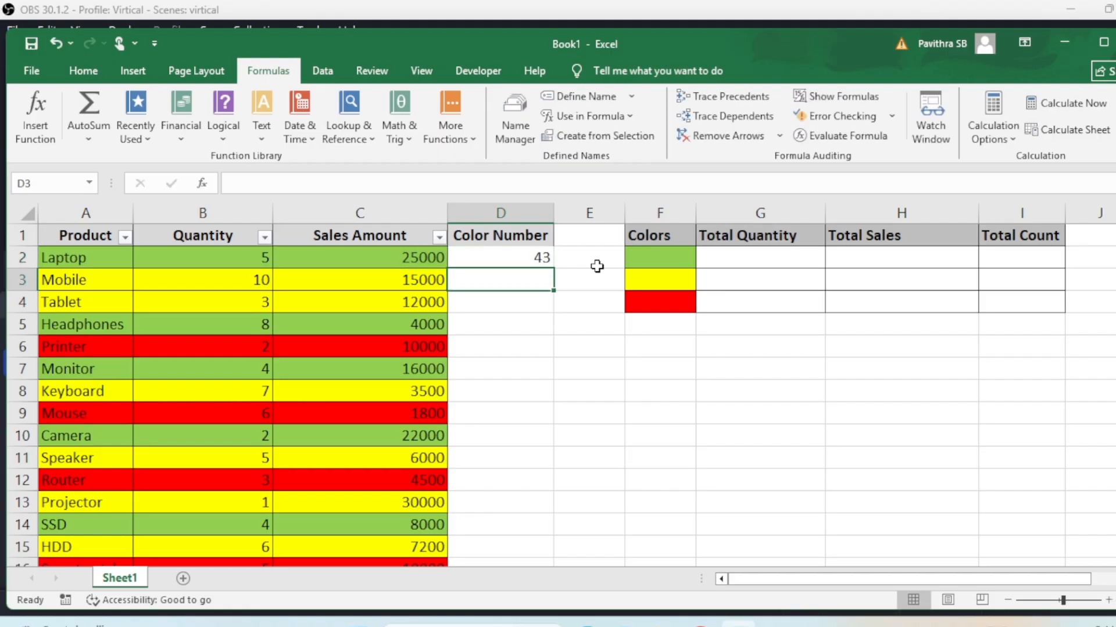
Copy the =Getcolor formula from D2 down to row 16
left_click(550, 266)
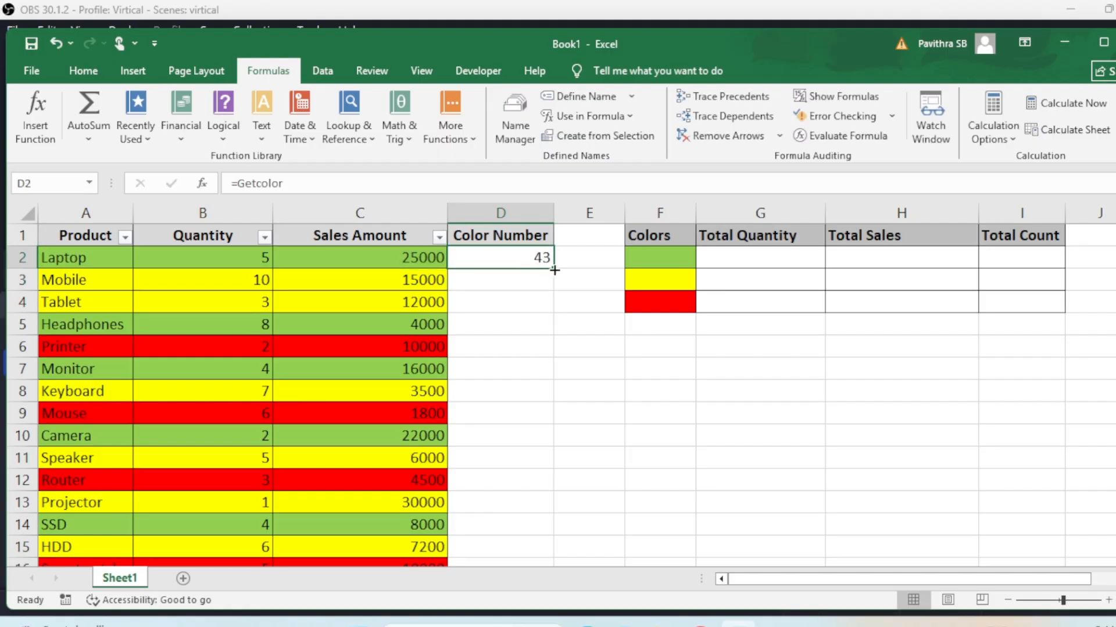
left_click(407, 258)
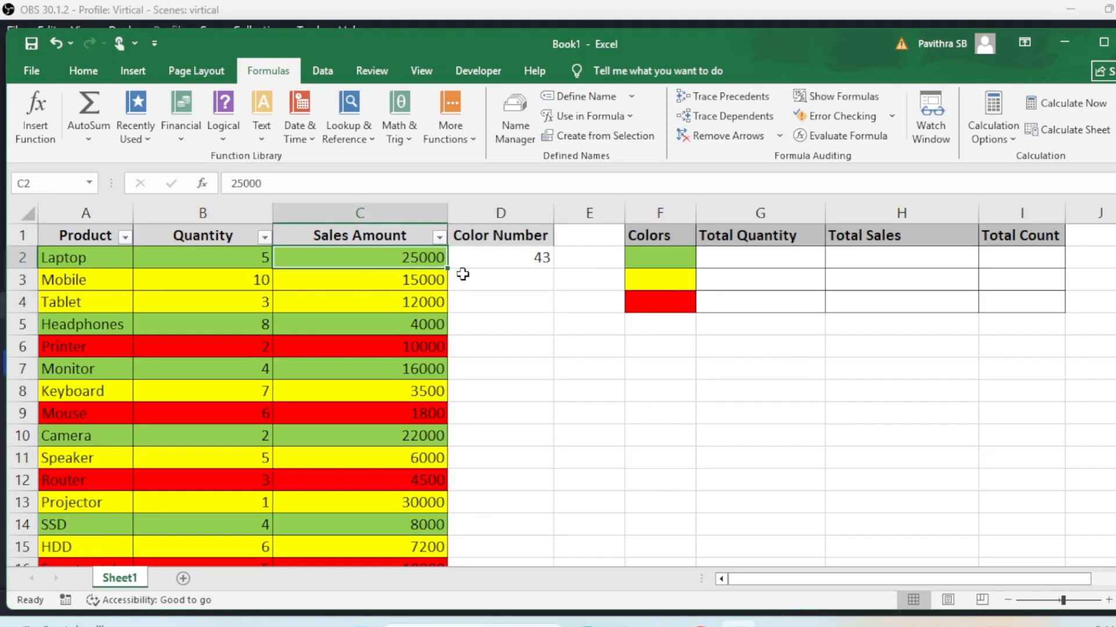
left_click(545, 257)
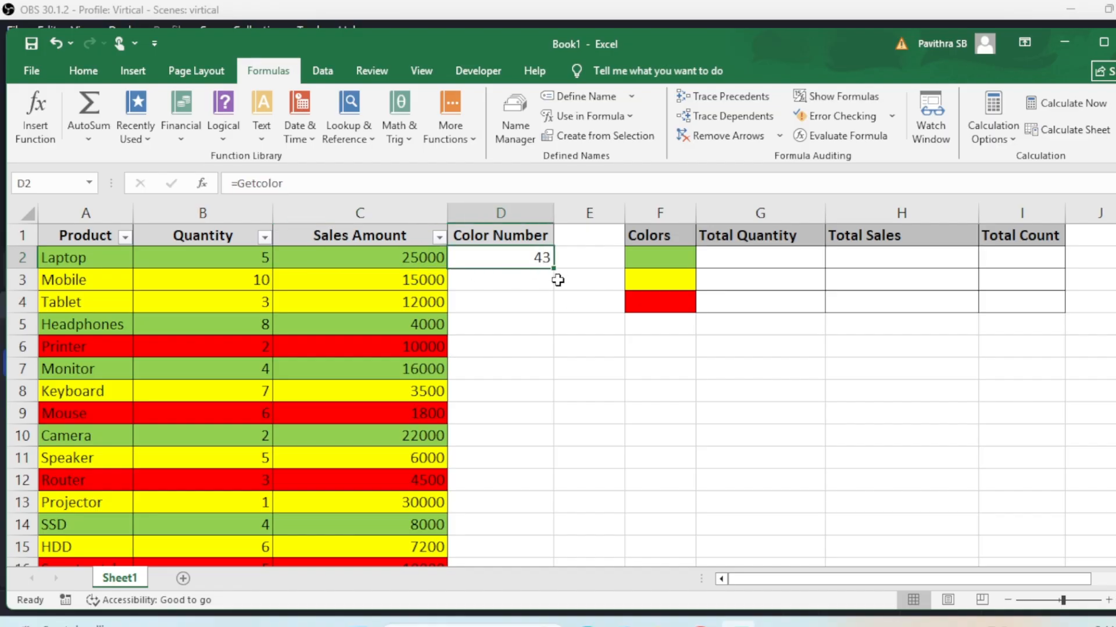
left_click_drag(555, 268, 536, 525)
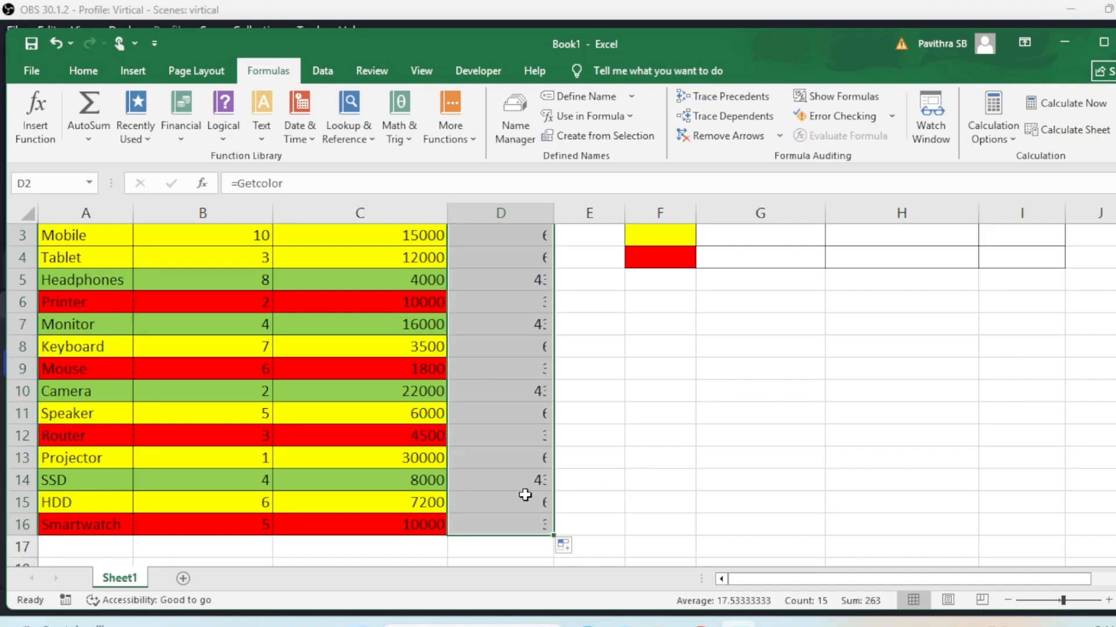
Check the colour codes: 6 beside yellow rows and 3 beside red rows
scroll(524, 495, "up", 1)
left_click(429, 281)
left_click(511, 281)
left_click(430, 306)
left_click(425, 325)
left_click(427, 348)
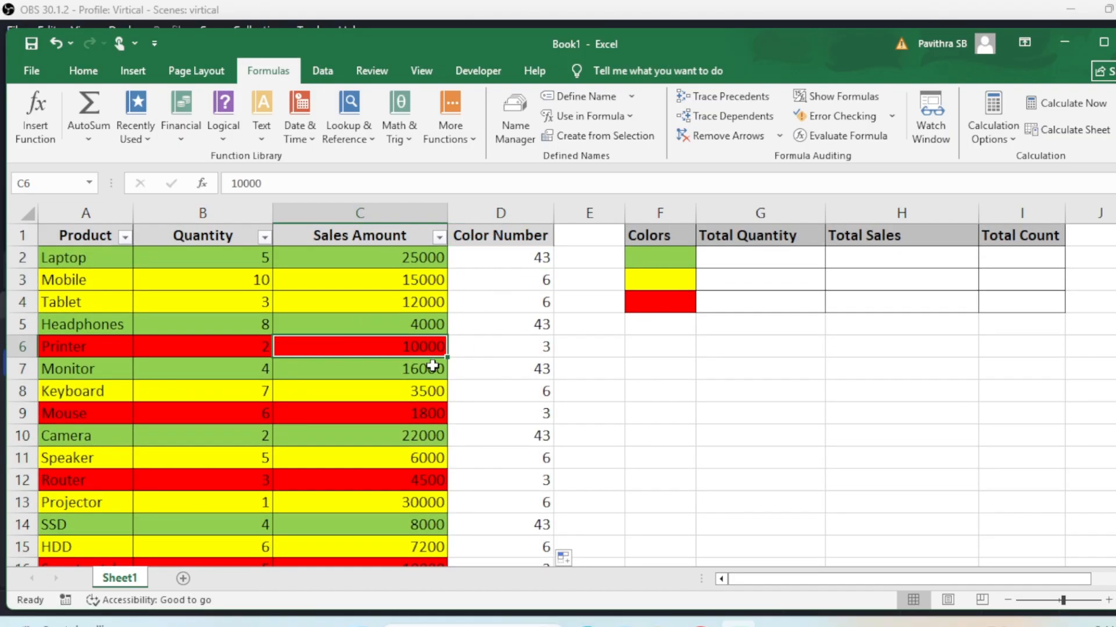
left_click(542, 350)
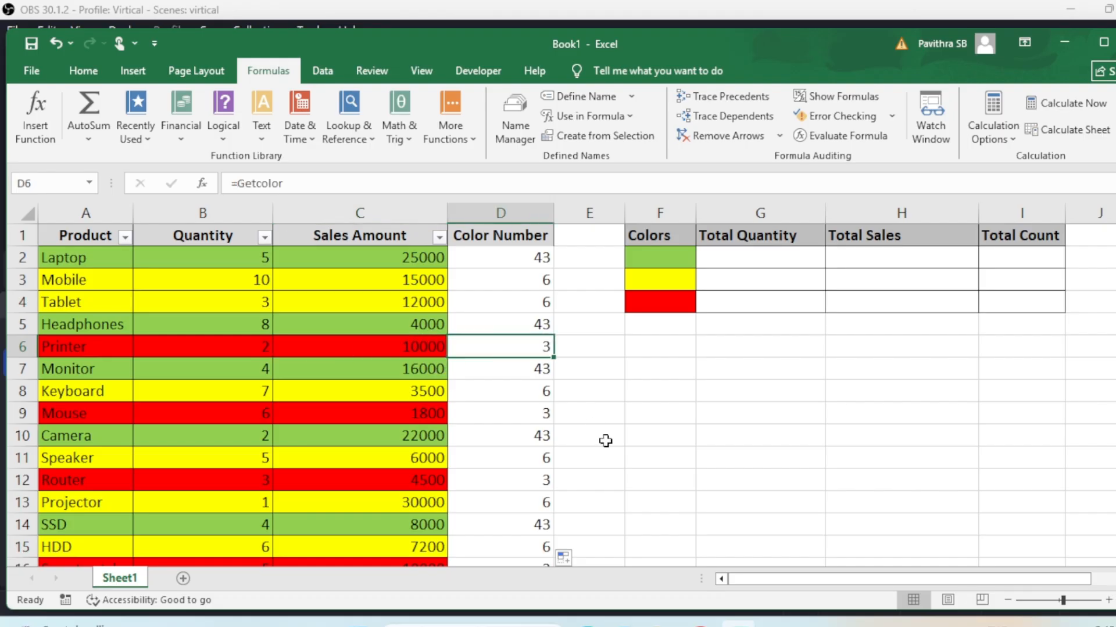
scroll(549, 372, "down", 3)
scroll(550, 374, "up", 3)
left_click(520, 227)
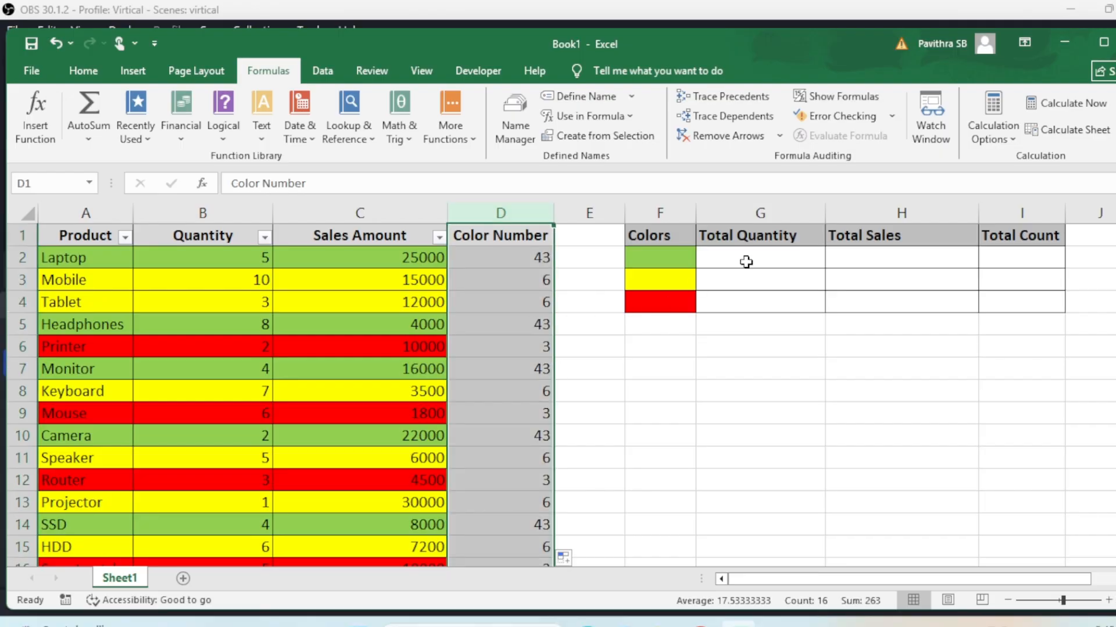
Start a SUMIF formula in G2 for the green quantity total
left_click(777, 257)
left_click_drag(797, 257, 912, 257)
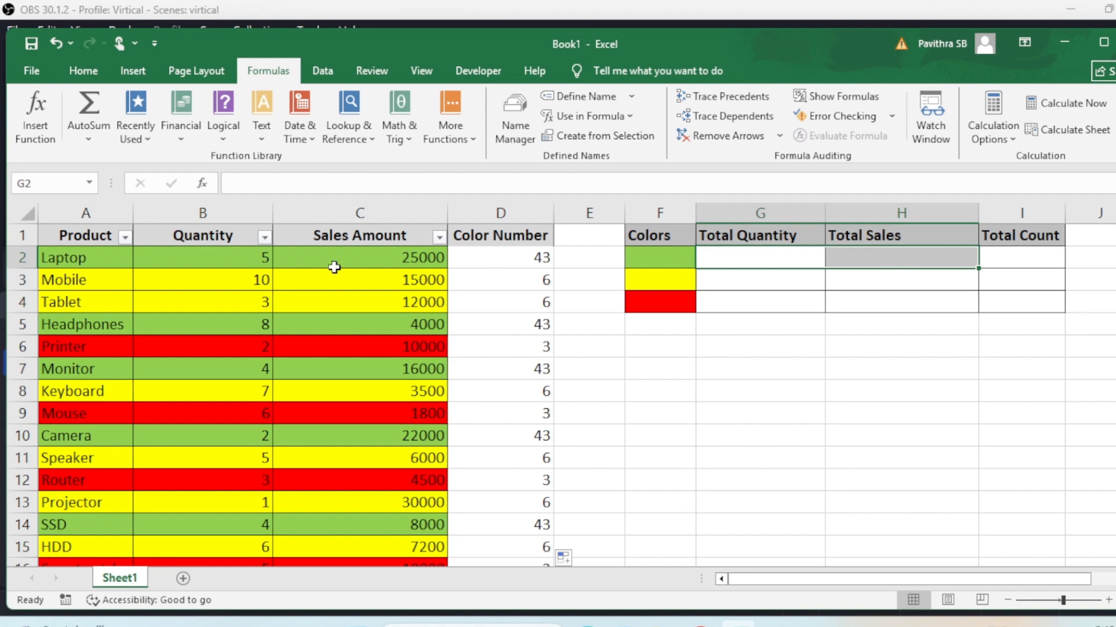
left_click_drag(651, 239, 657, 324)
left_click(741, 258)
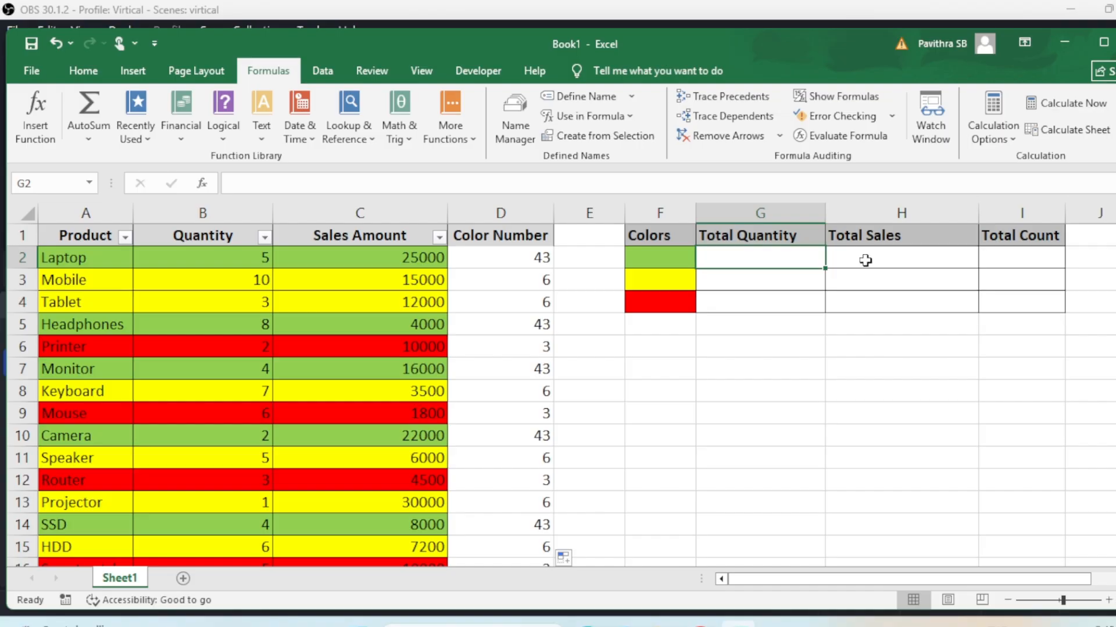
type("=s")
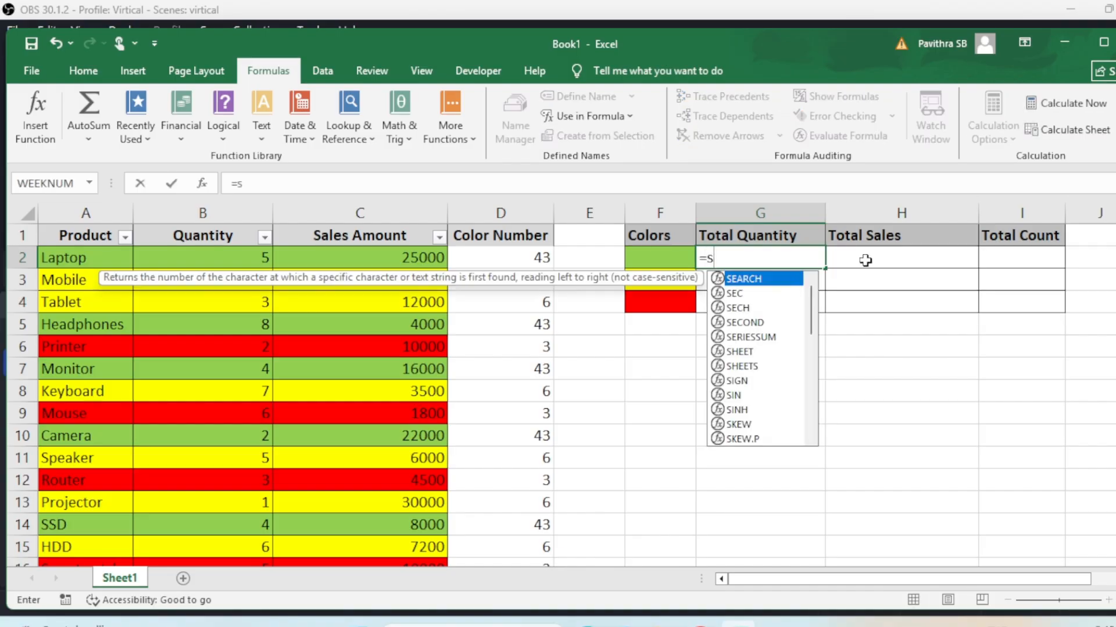
type("umif")
key("Tab")
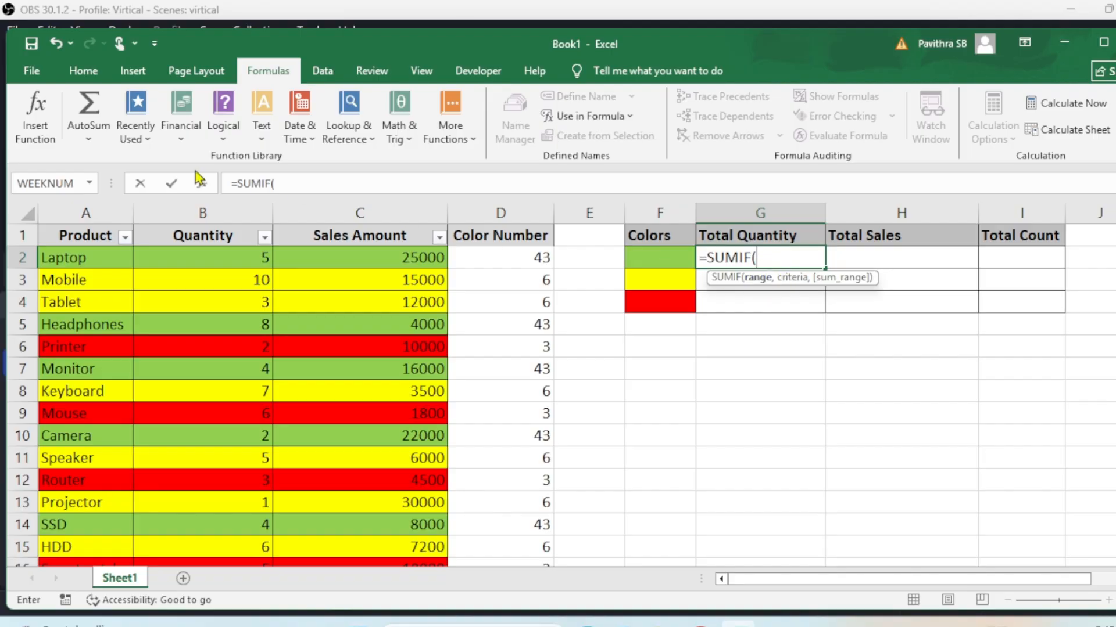
left_click(202, 184)
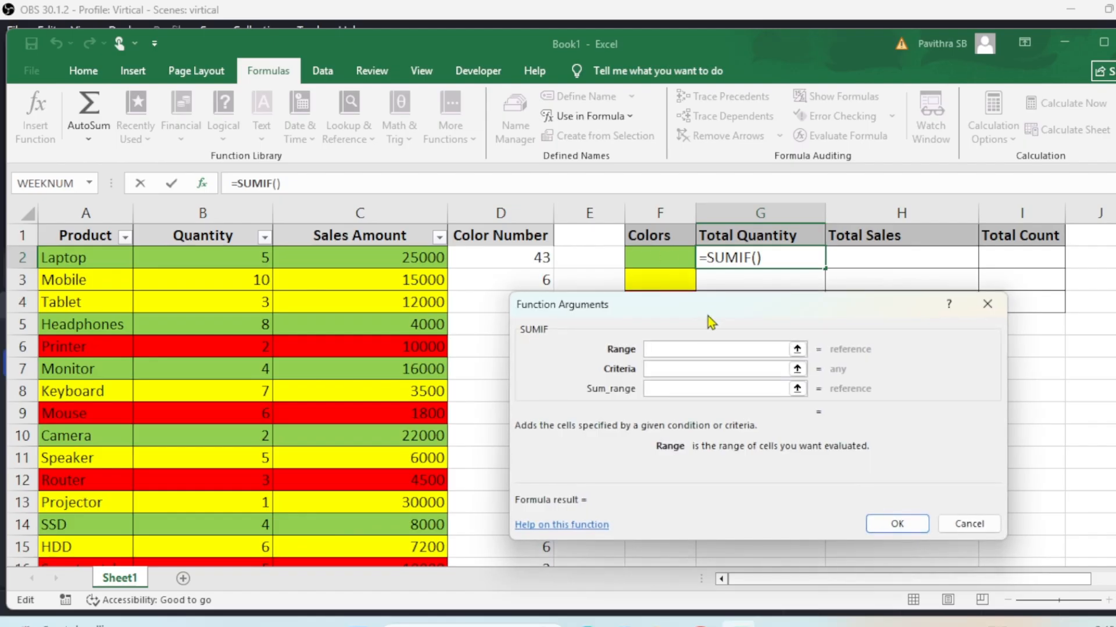
left_click_drag(859, 352, 794, 323)
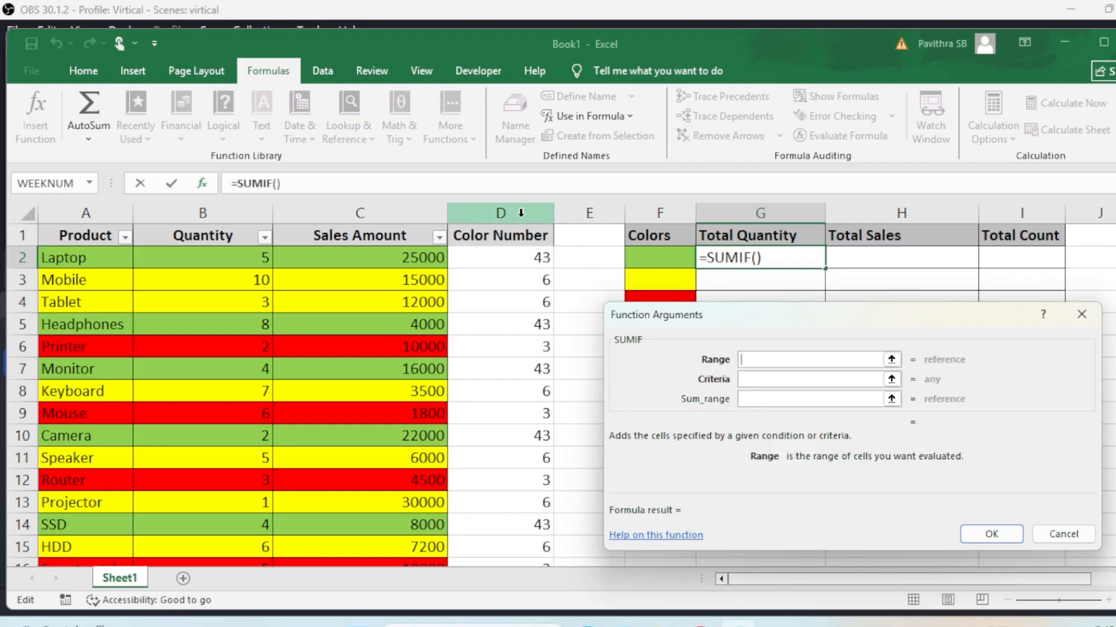
Set the SUMIF arguments to range D:D, criteria Getcolor and sum range B:B
left_click(501, 212)
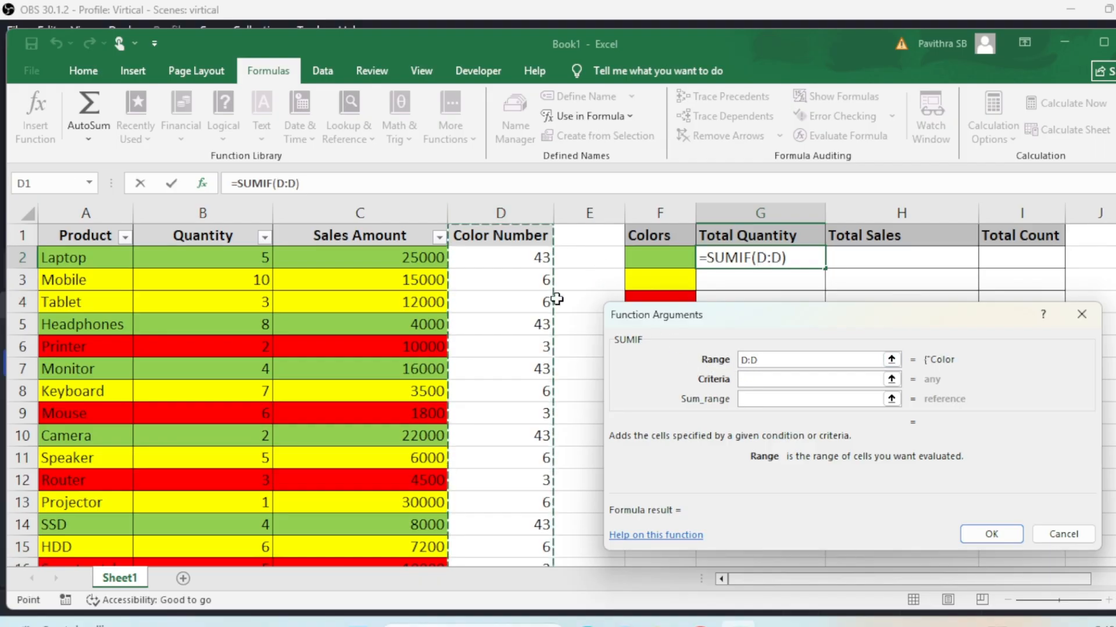
left_click(753, 380)
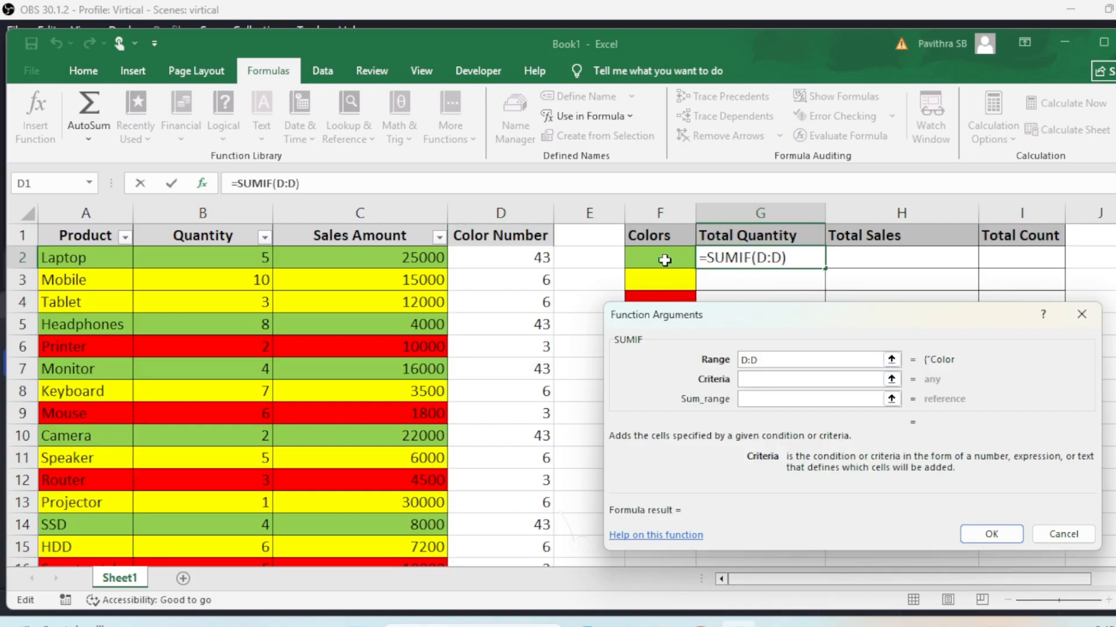
type("co")
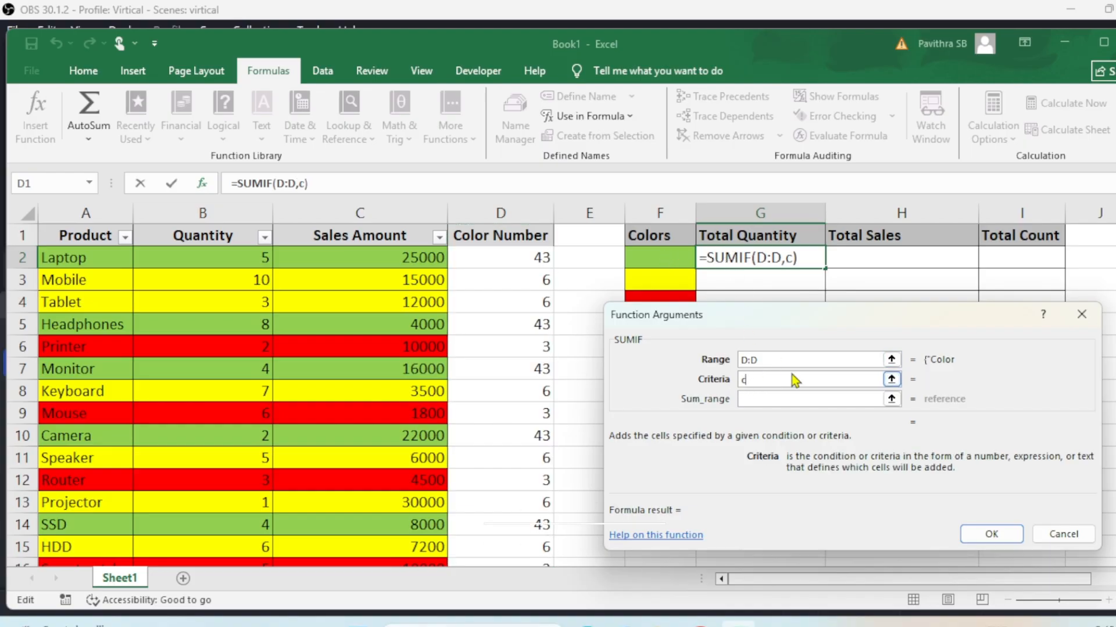
key("BackSpace")
key("BackSpace")
type("getcolor")
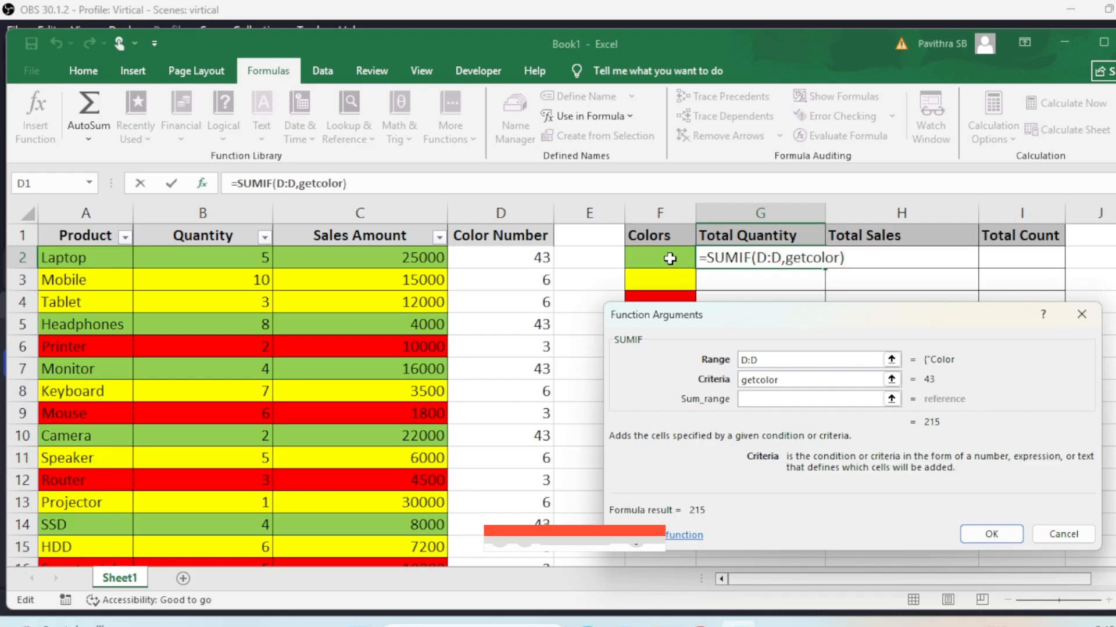
left_click(760, 400)
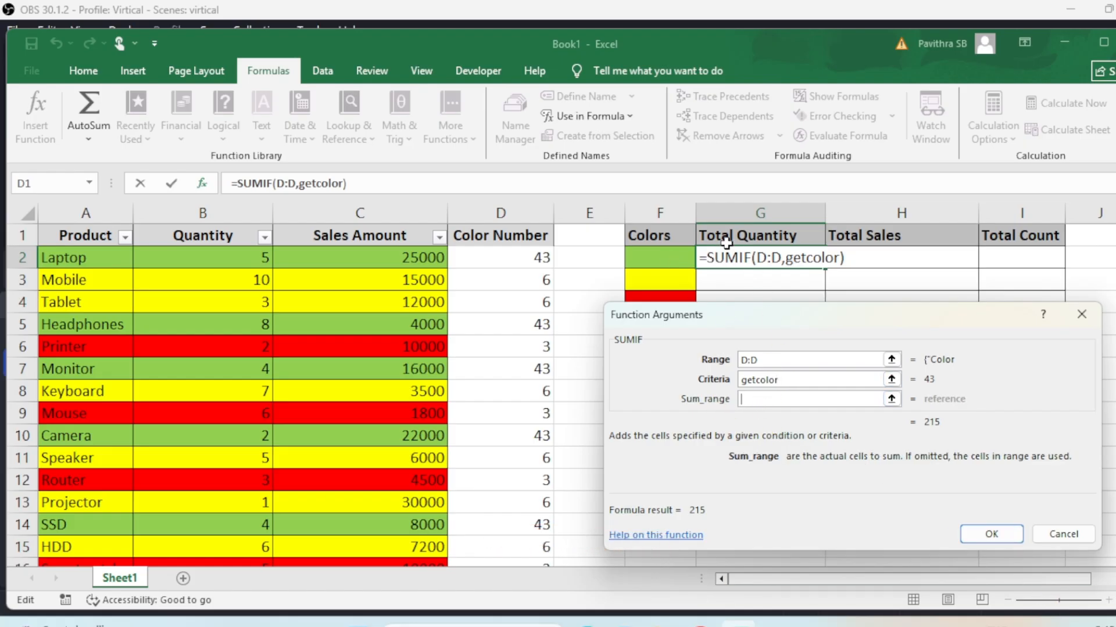
left_click(221, 209)
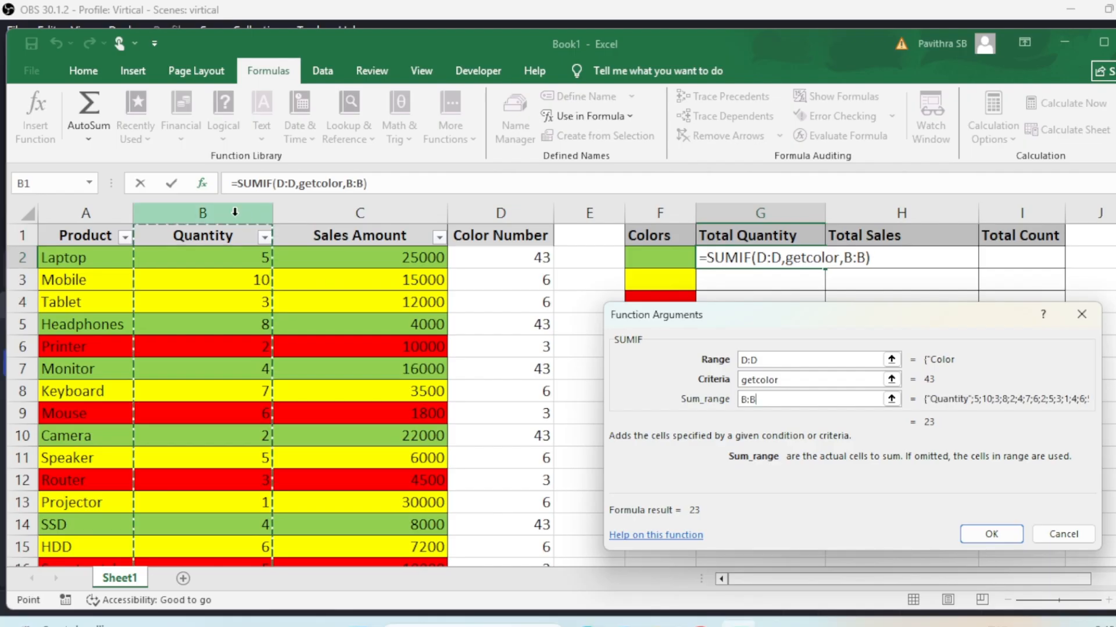
left_click(977, 534)
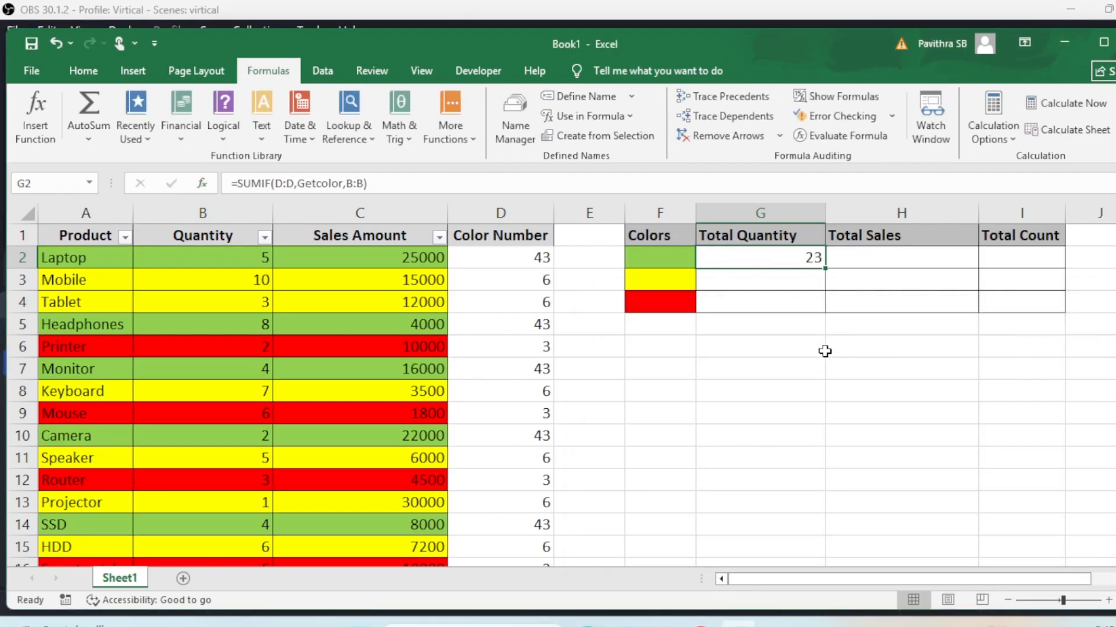
Fill the SUMIF down to G4 and recalculate each cell, giving 23, 32 and 16
double_click(790, 258)
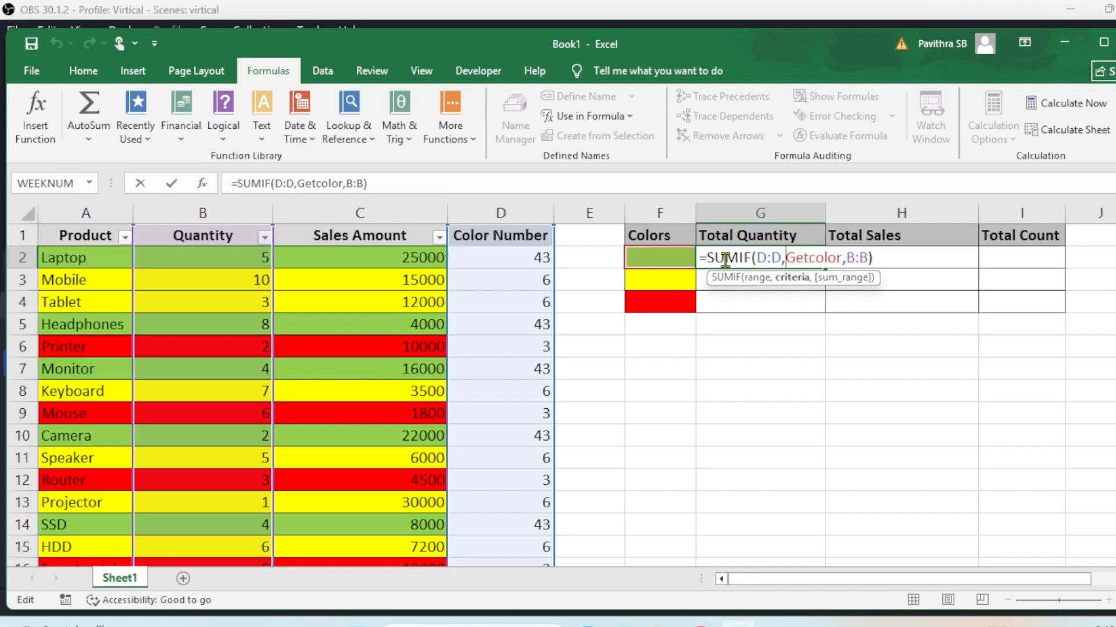
key("ctrl+Return")
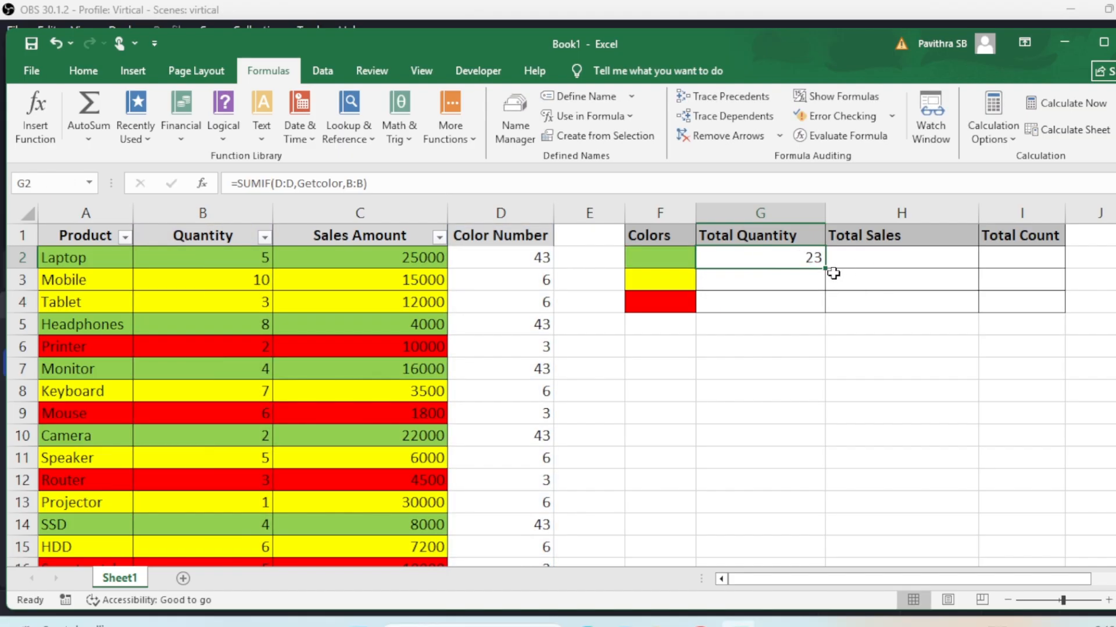
left_click_drag(825, 270, 825, 312)
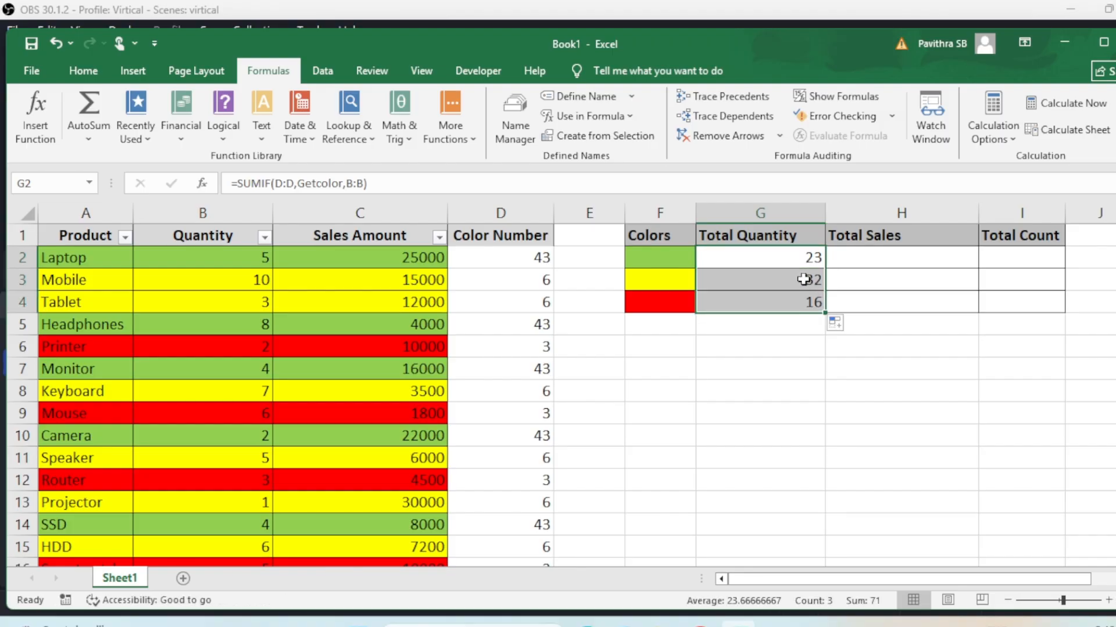
double_click(803, 281)
key("ctrl+Return")
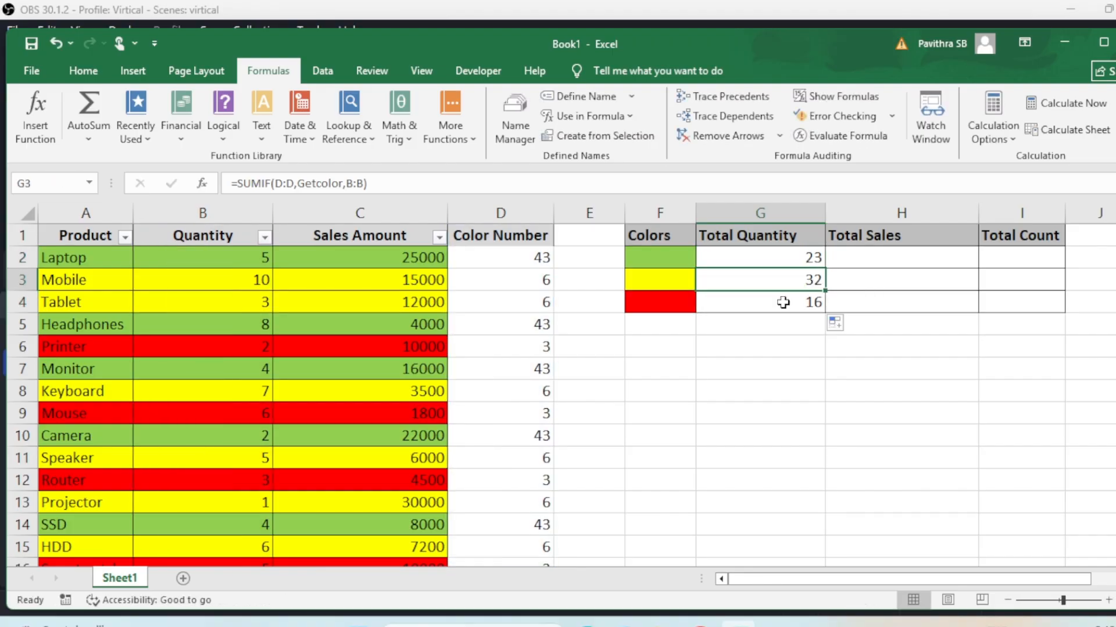
double_click(782, 302)
key("ctrl+Return")
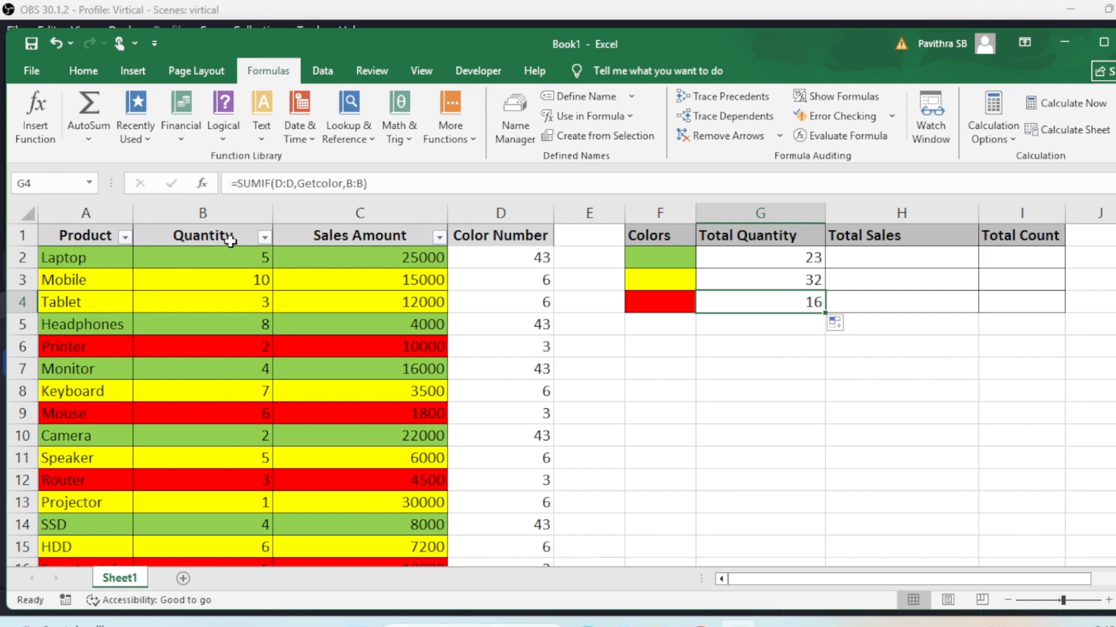
Filter Quantity by green, then yellow cell colour, checking each set of quantities' sum
left_click(264, 237)
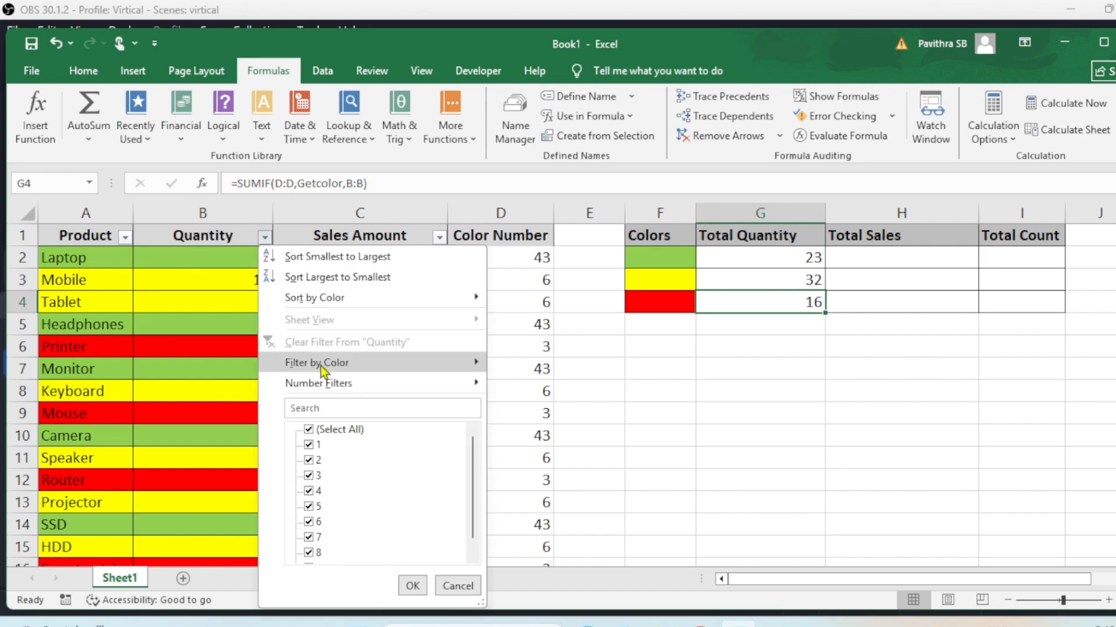
mouse_move(382, 369)
left_click(535, 386)
left_click_drag(235, 258, 243, 348)
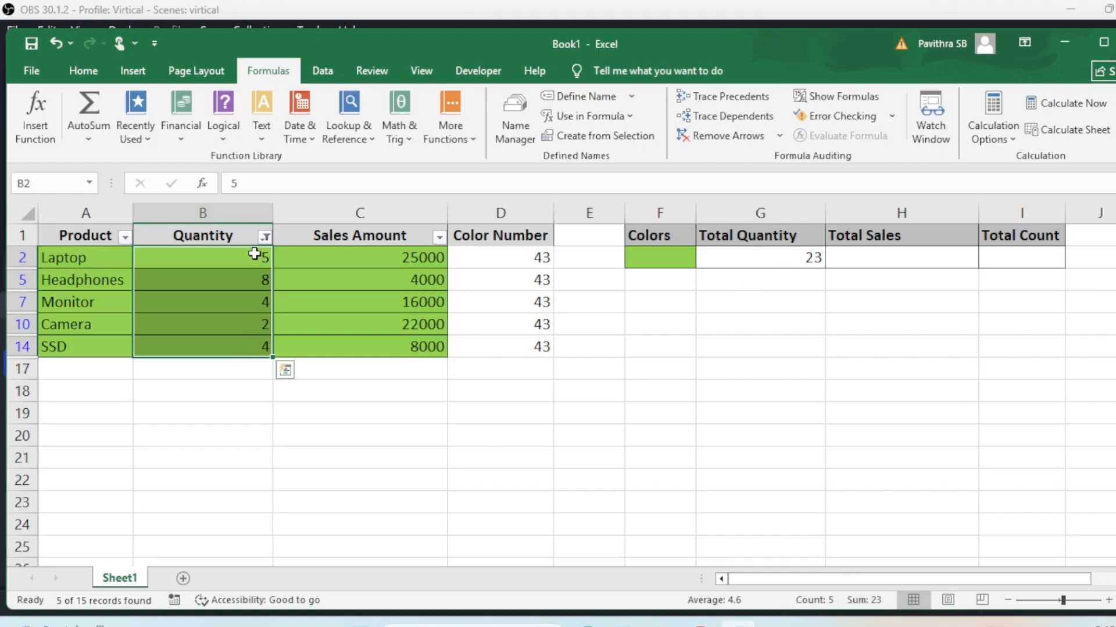
left_click(265, 237)
mouse_move(316, 364)
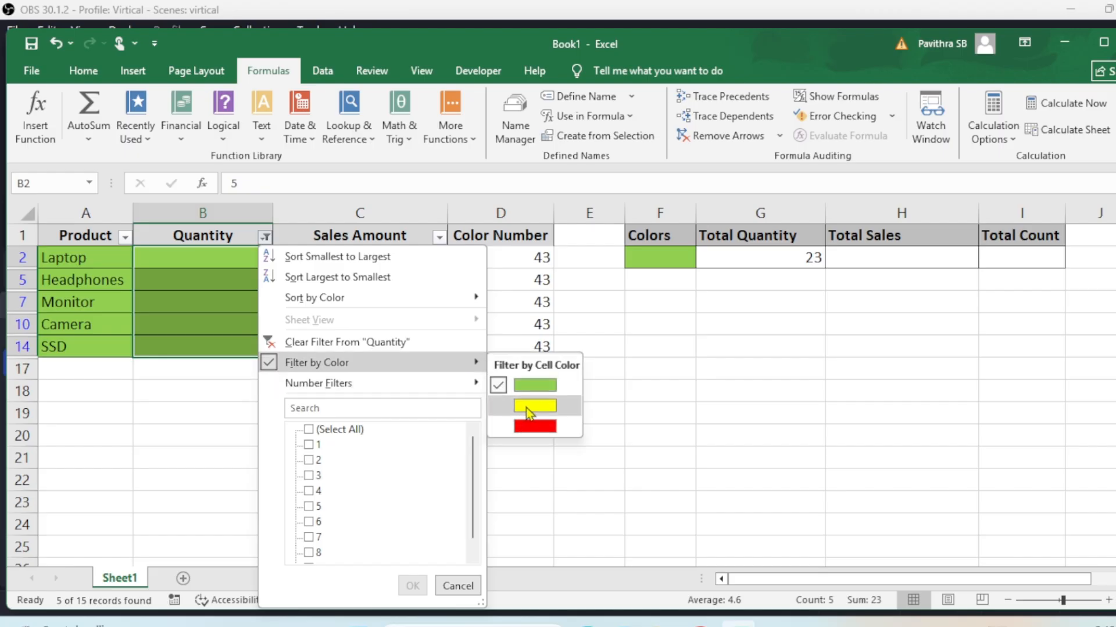
left_click(534, 408)
left_click_drag(252, 259, 256, 372)
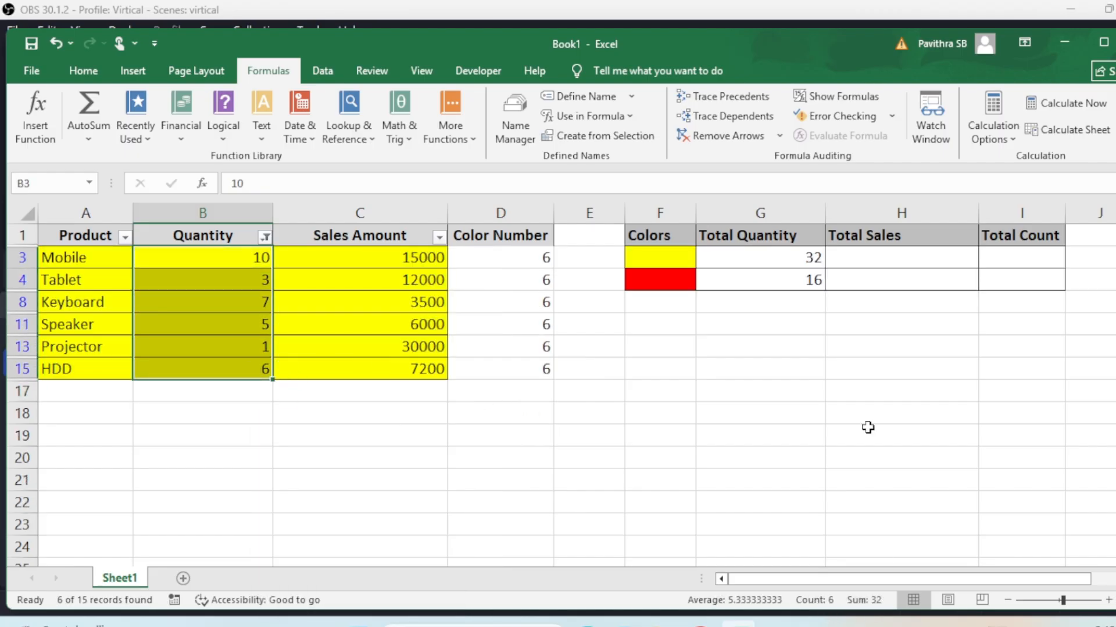
Clear the colour filter and review the Total Quantity formulas in G2:G4
left_click(237, 240)
key("alt+d")
key("f")
key("s")
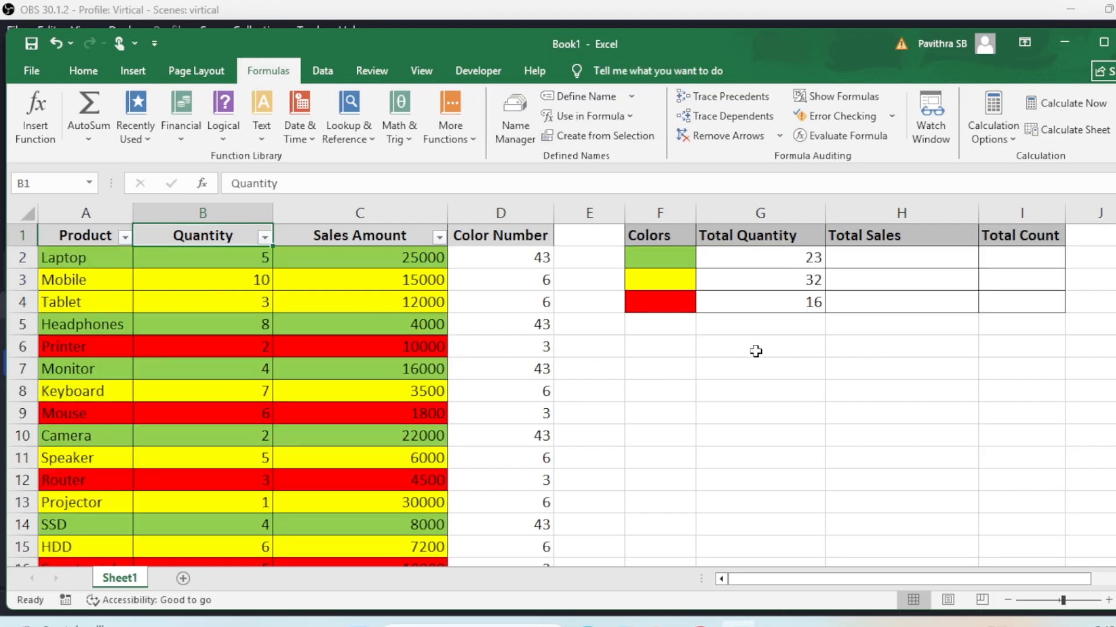
left_click_drag(806, 264, 808, 300)
double_click(808, 258)
key("Escape")
Enter =SUMIF(D:D,Getcolor,C:C) in H2 to total the green sales amounts
left_click(919, 258)
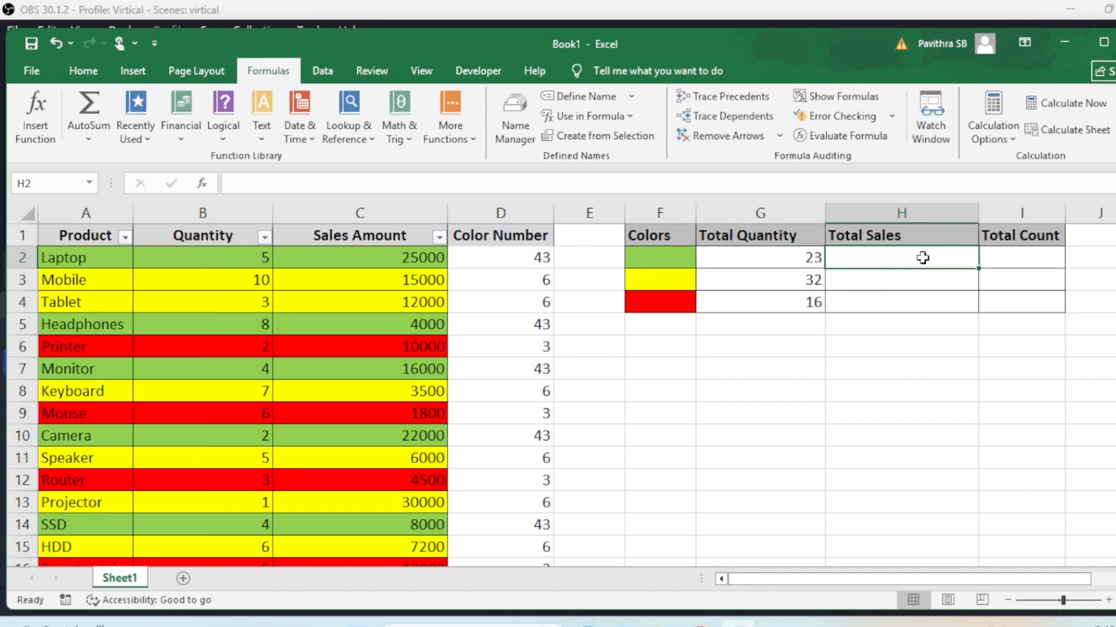
type("=SUMIF(")
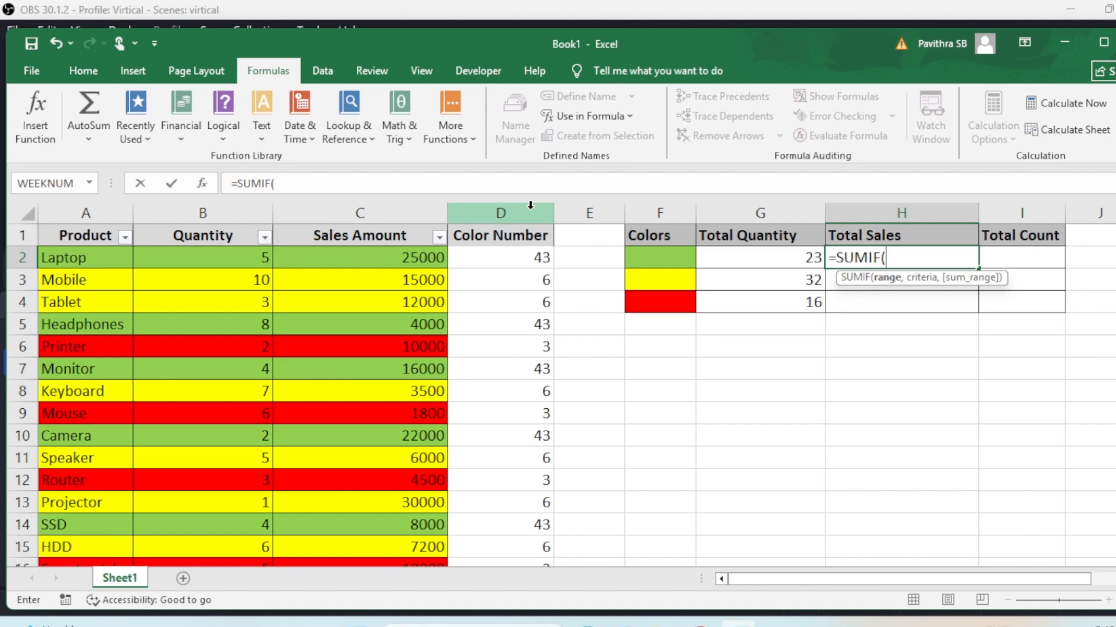
left_click(204, 184)
left_click_drag(733, 331, 808, 361)
left_click(509, 220)
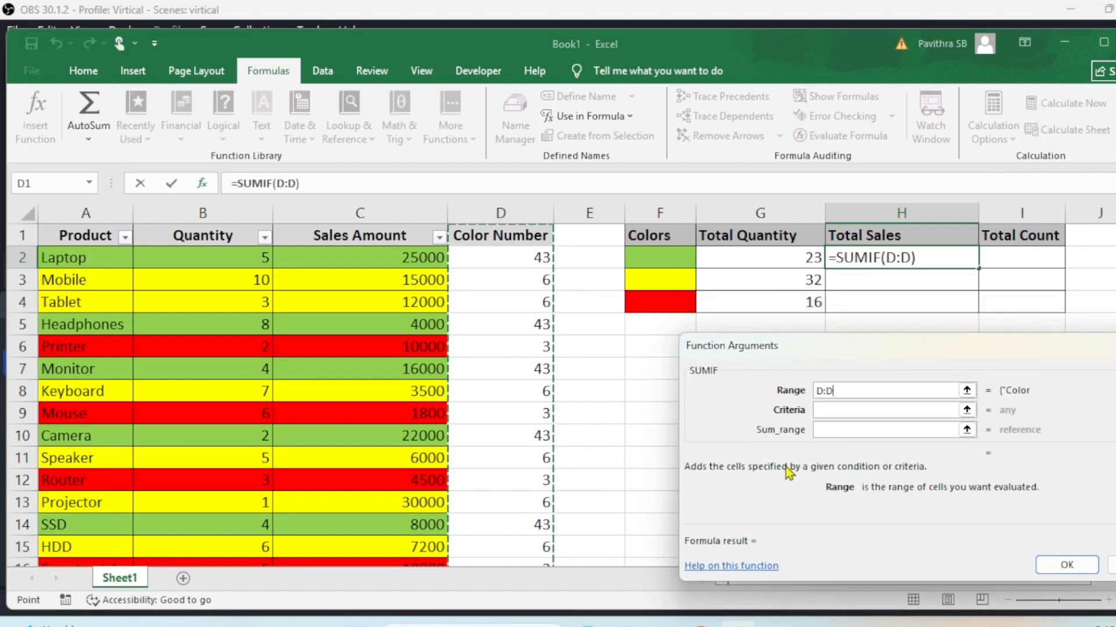
left_click(824, 410)
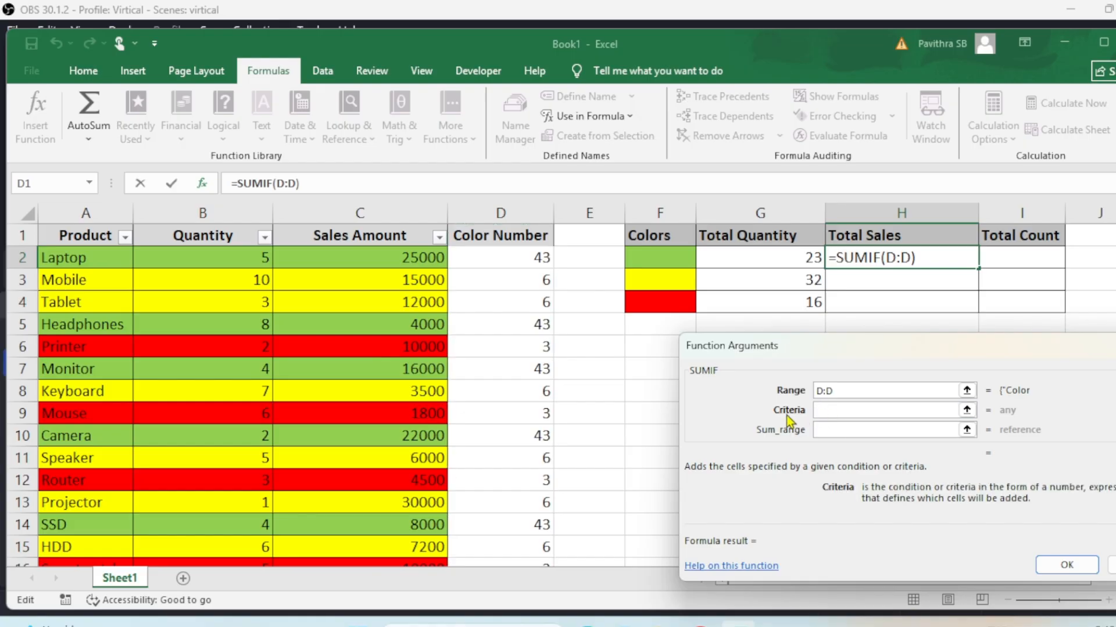
type("getco")
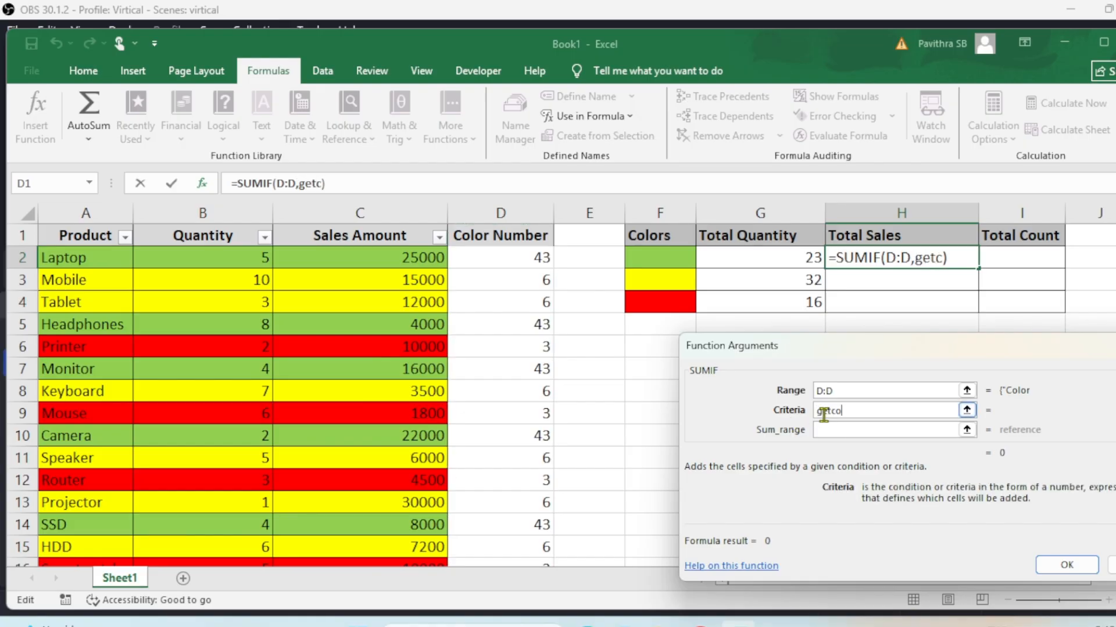
type("lor")
key("Tab")
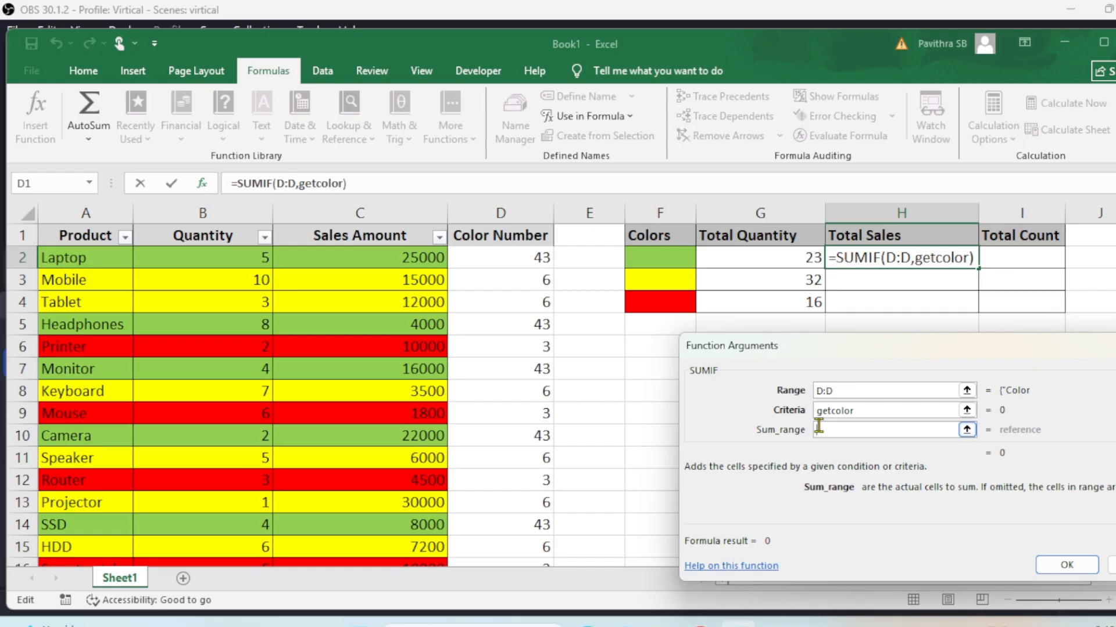
left_click(851, 433)
left_click(384, 212)
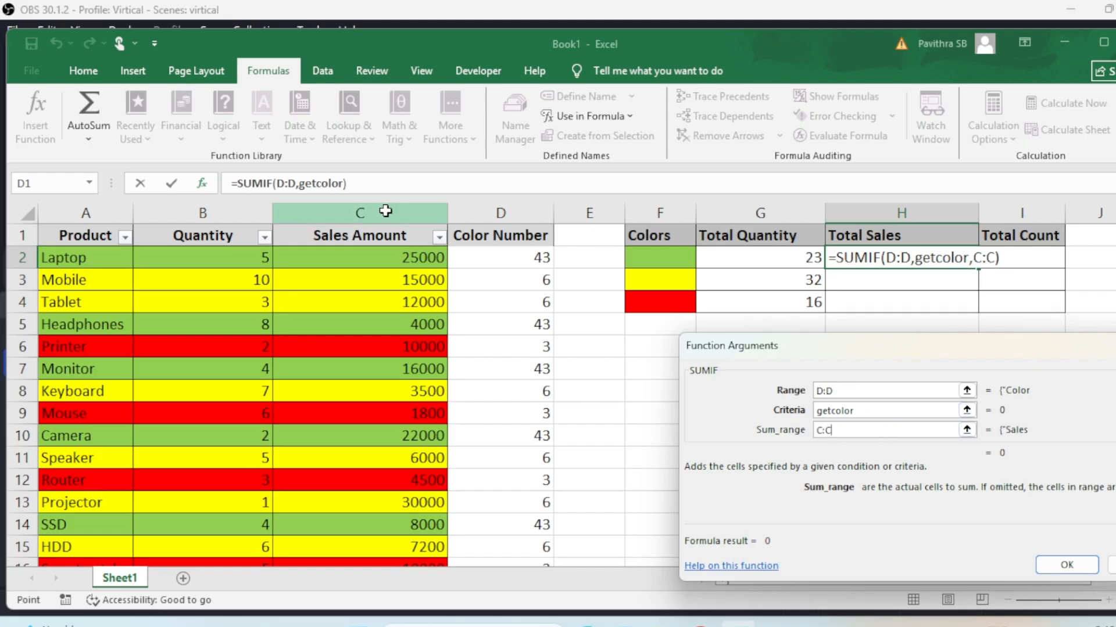
key("Return")
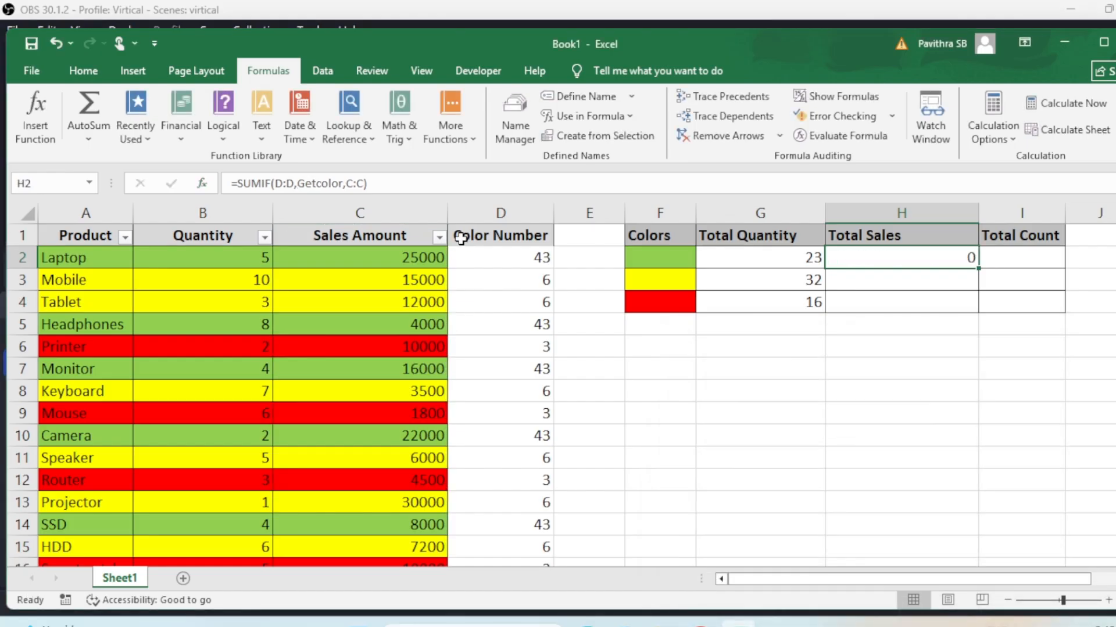
Fill the Total Sales formula down to H4 and inspect H2's formula
left_click_drag(977, 269, 973, 306)
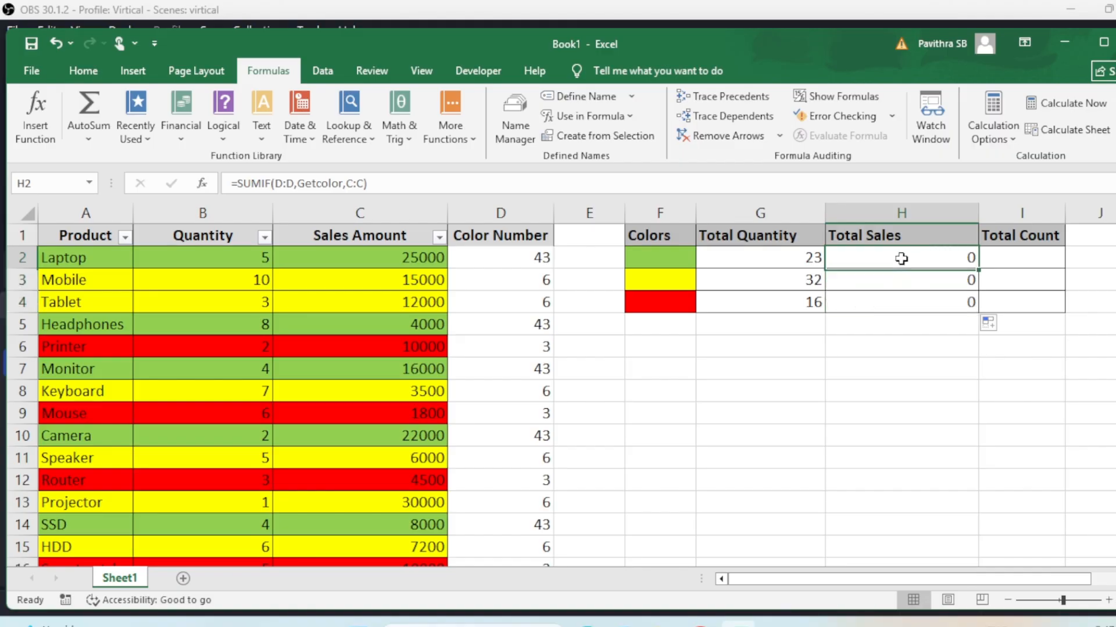
double_click(902, 258)
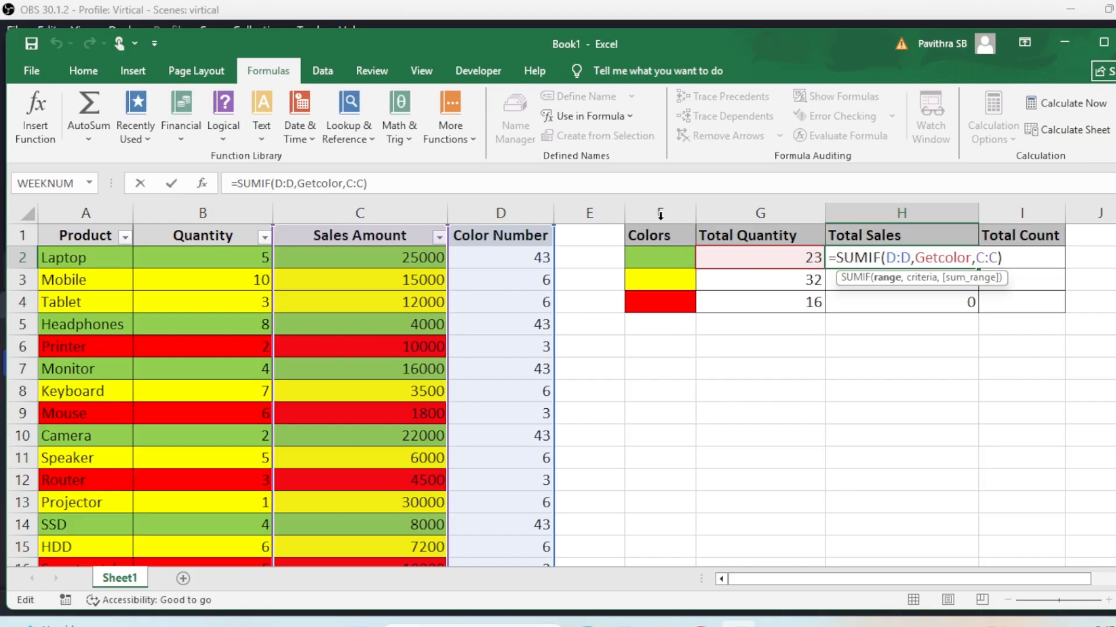
double_click(934, 258)
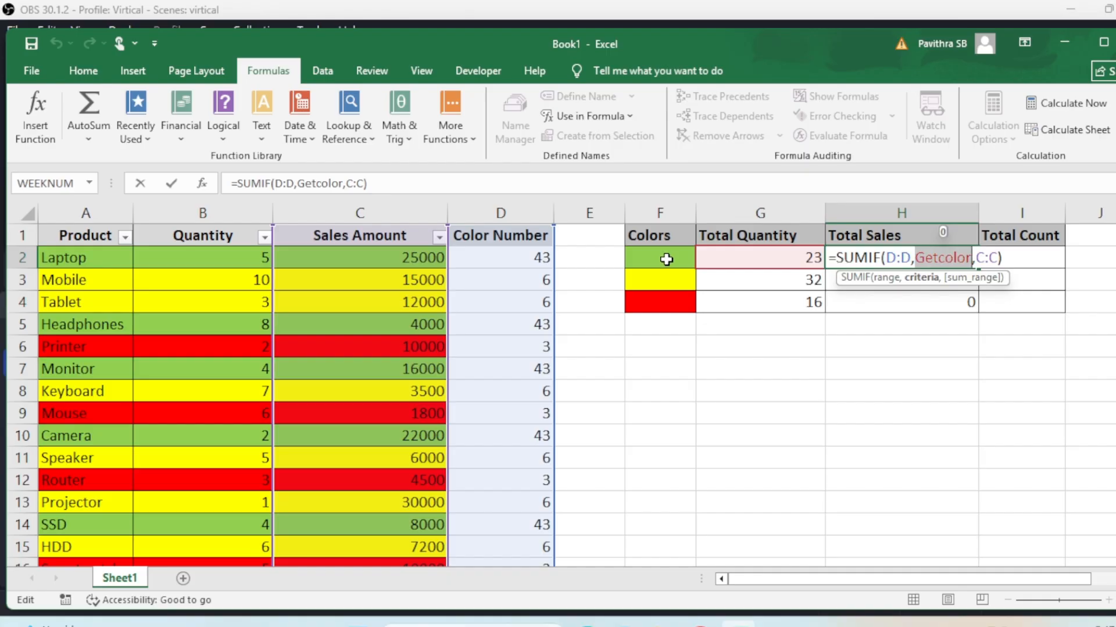
key("ctrl+Return")
Insert a column before Total Sales and paste the Colors header and swatches from F1:F4 into it
left_click(899, 213)
right_click(889, 226)
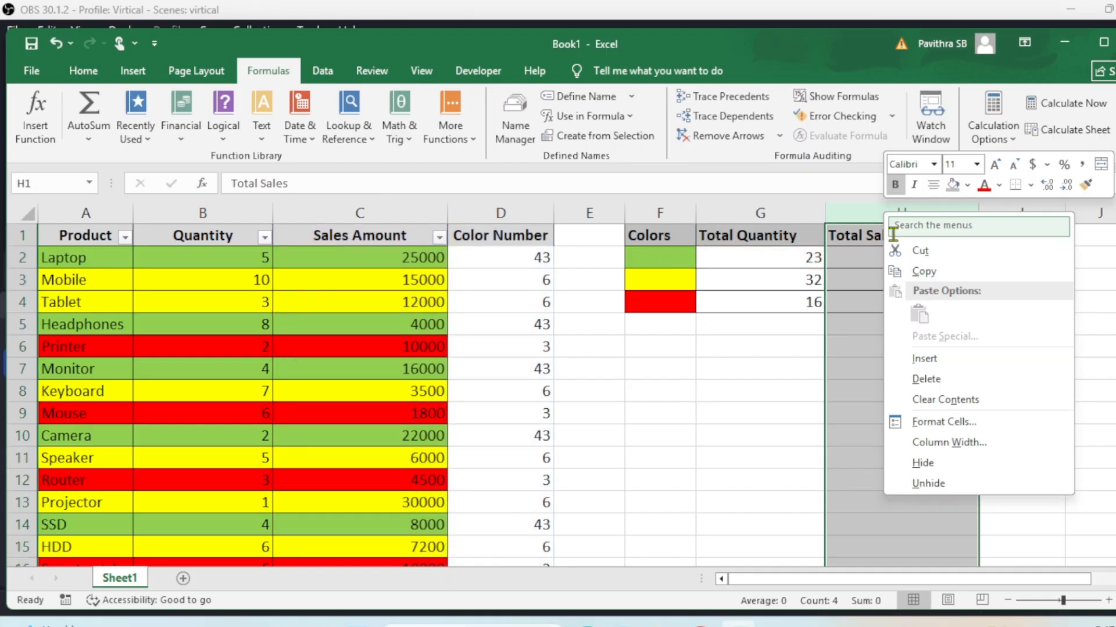
left_click(917, 357)
left_click_drag(668, 235, 670, 295)
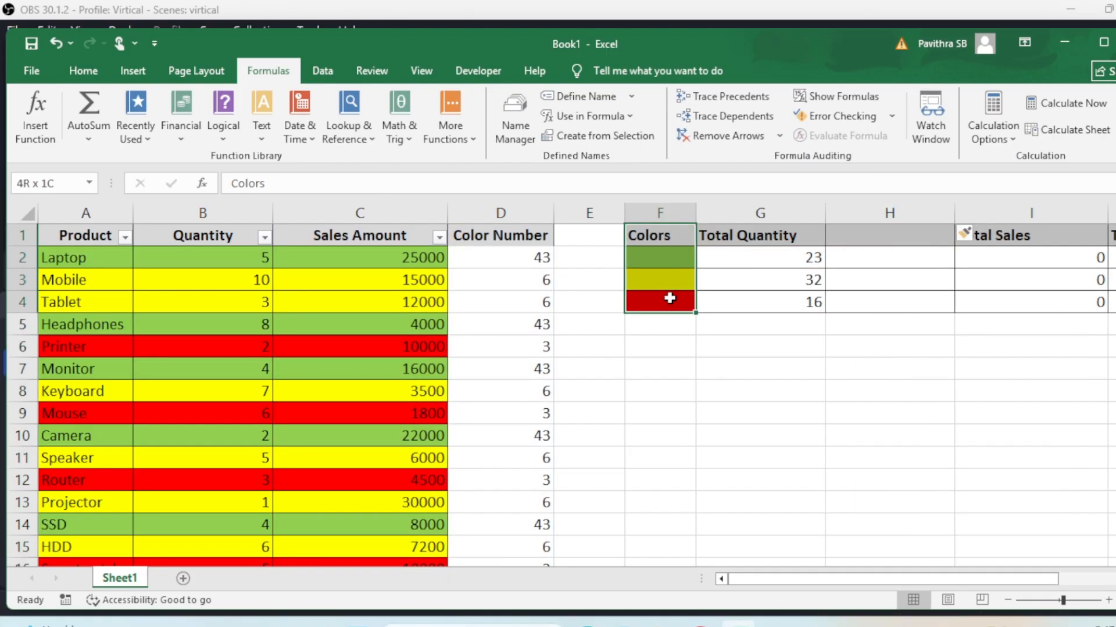
key("ctrl+c")
left_click(859, 235)
key("ctrl+v")
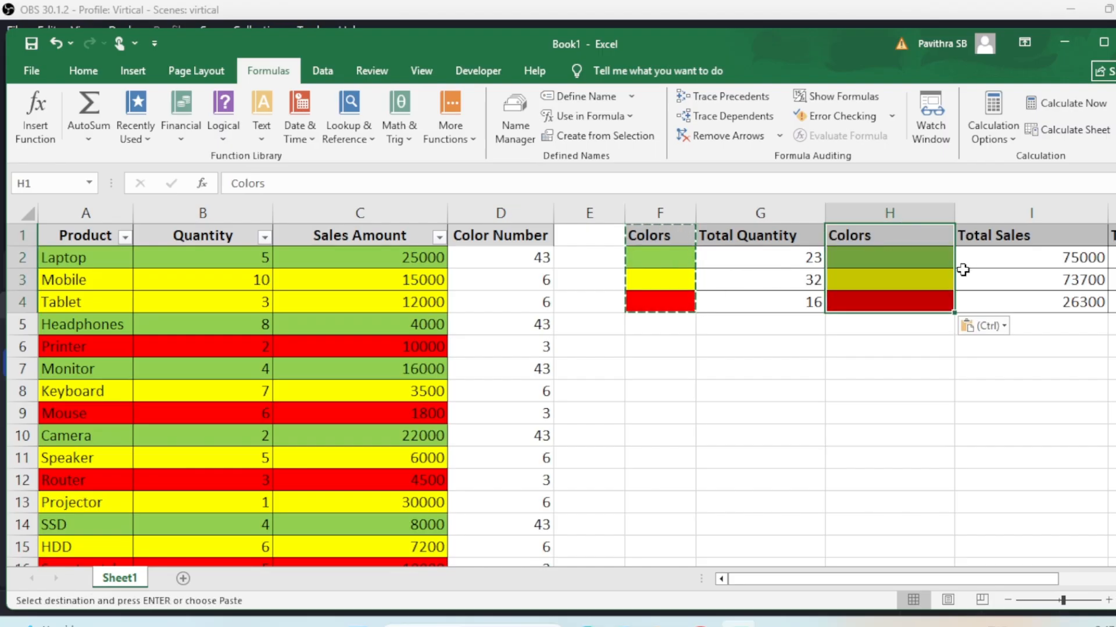
Recalculate I2:I4 so Total Sales shows 75000, 73700 and 26300
double_click(1008, 259)
left_click(1021, 280)
double_click(1021, 280)
key("Escape")
double_click(1021, 298)
key("Escape")
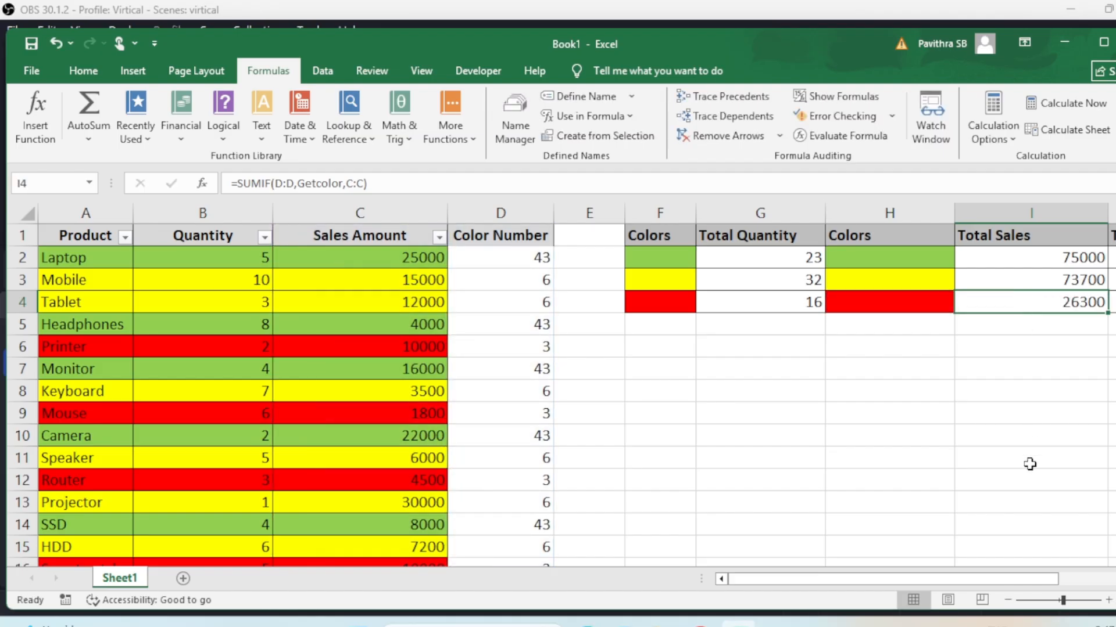
mouse_move(999, 577)
left_mouse_down()
mouse_move(1011, 578)
mouse_move(998, 580)
left_mouse_up()
left_click(265, 237)
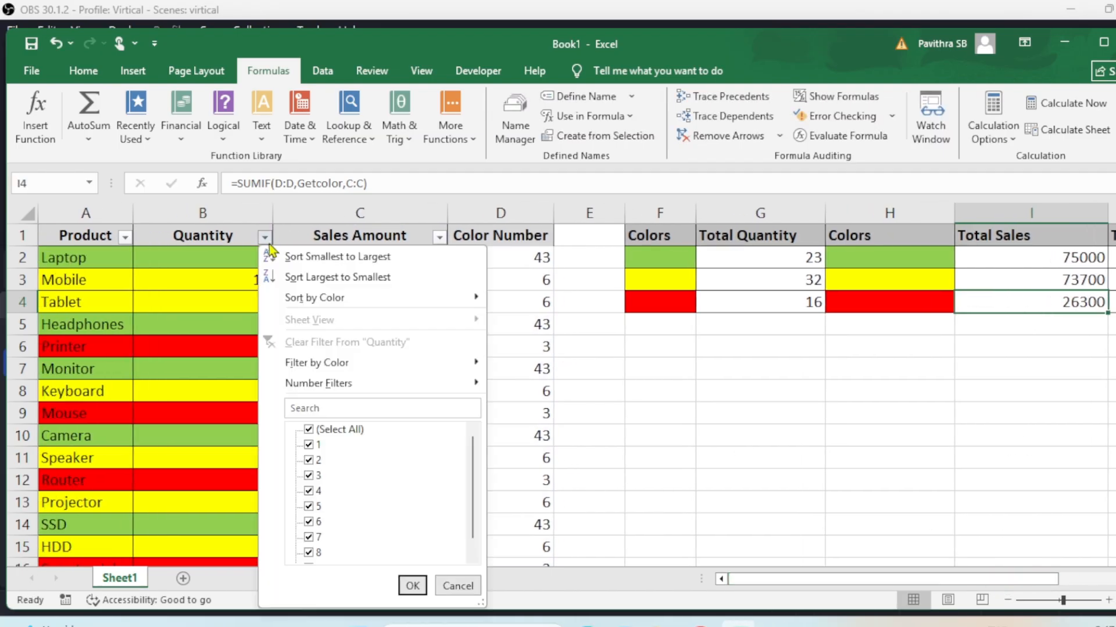
mouse_move(328, 361)
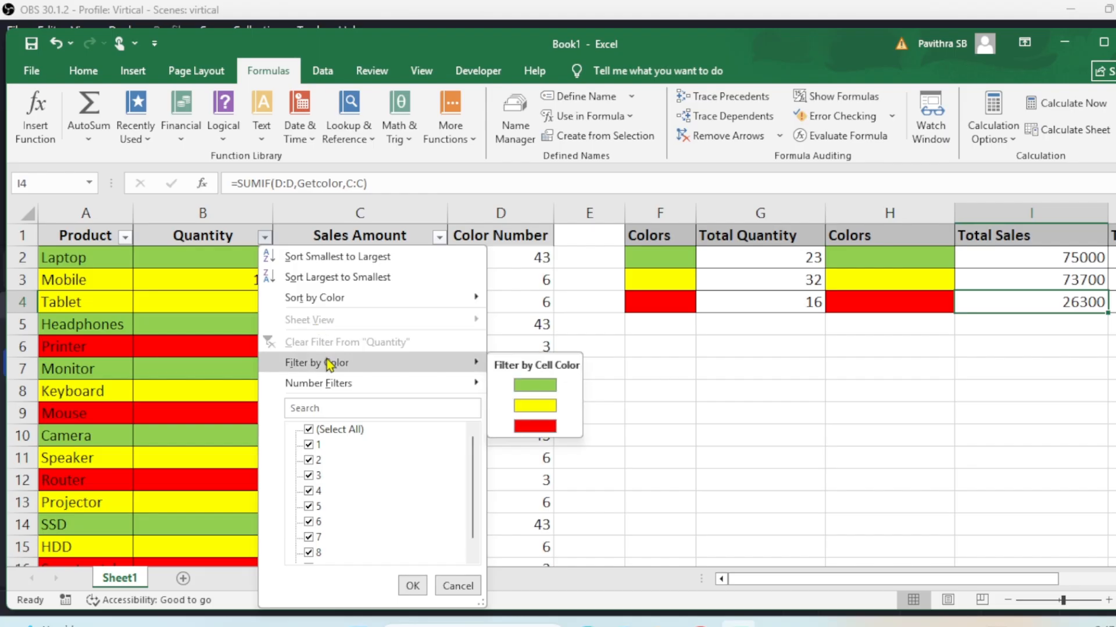
left_click(538, 384)
left_click_drag(424, 257, 428, 349)
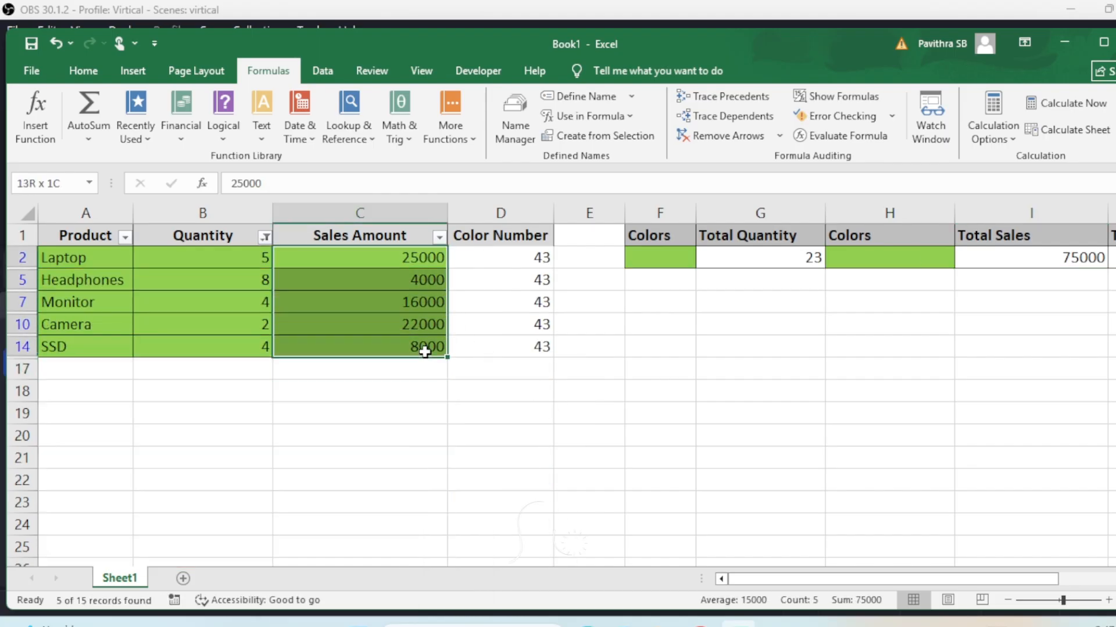
left_click(1074, 259)
left_click(391, 230)
key("alt+d")
key("f")
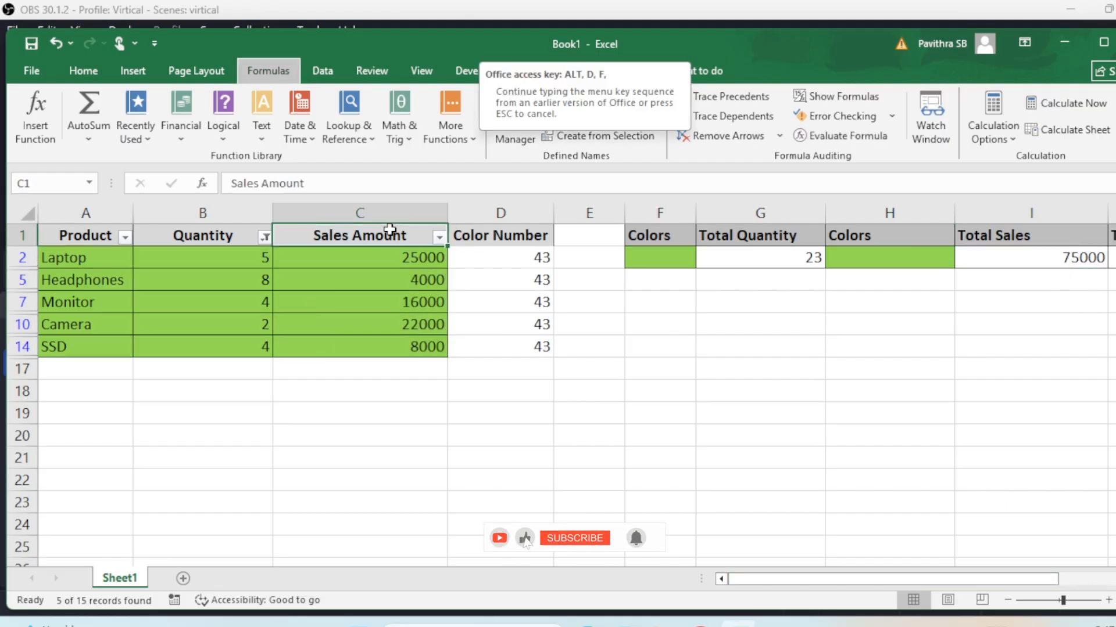
key("s")
left_click_drag(960, 579, 1033, 576)
Insert a blank column before Total Count and paste the Colors header and swatches (H1:H4) into it
left_click(923, 207)
right_click(924, 208)
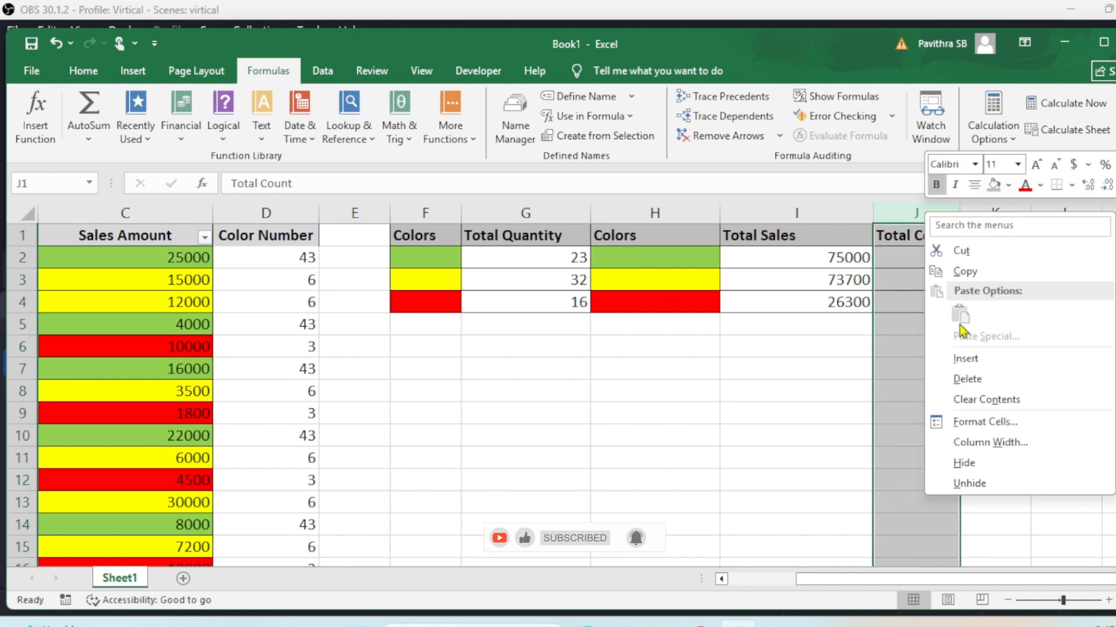
left_click(960, 364)
left_click_drag(644, 234, 665, 309)
key("ctrl+c")
left_click(904, 234)
key("ctrl+v")
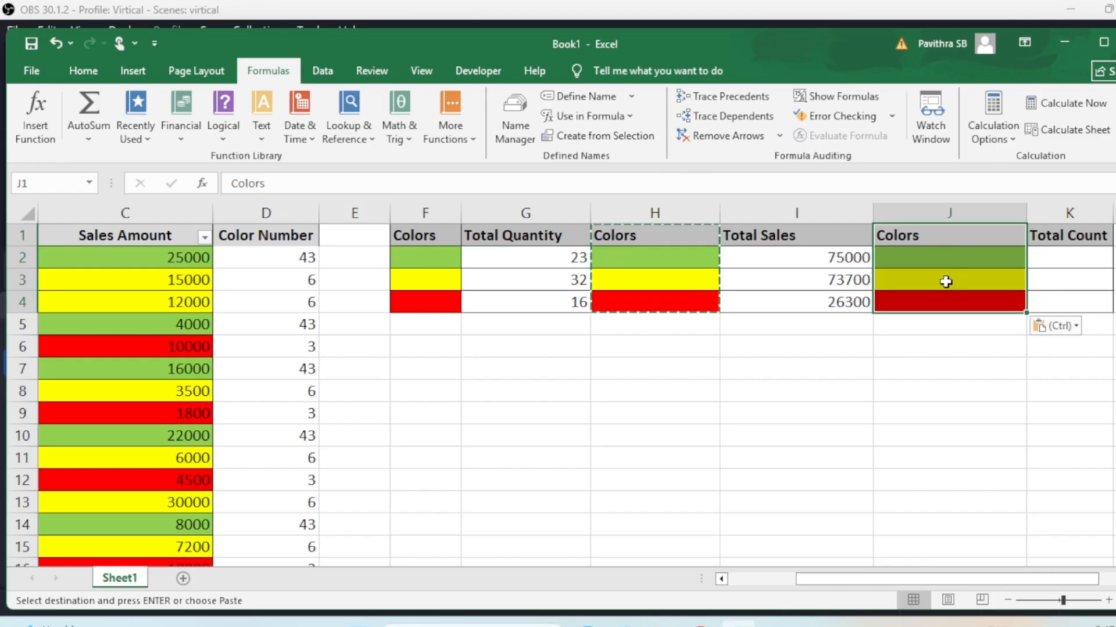
key("Escape")
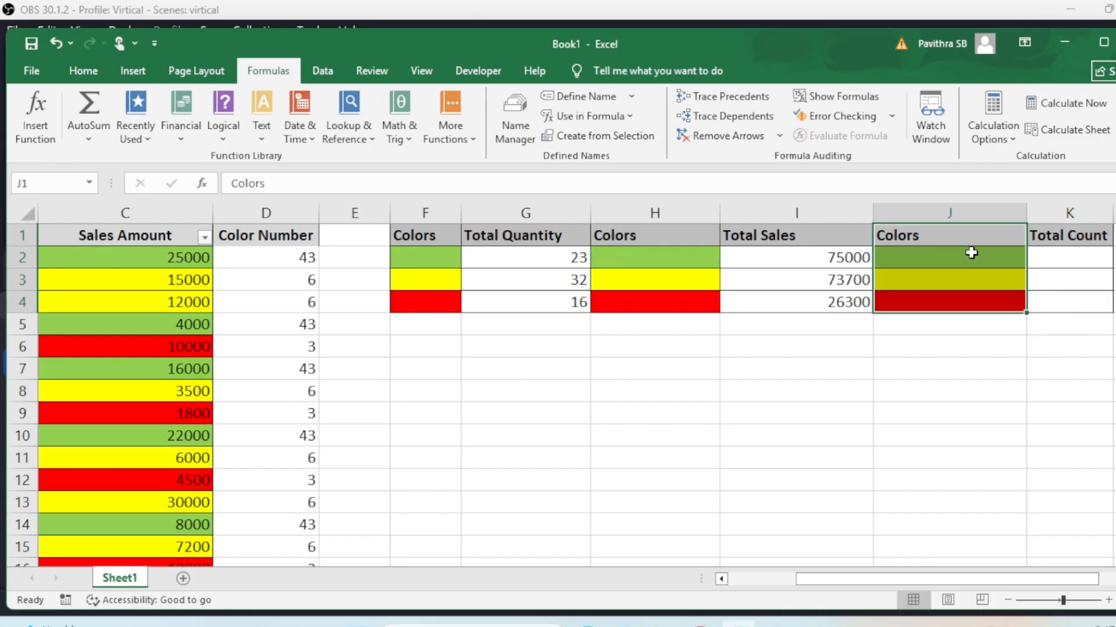
Enter =COUNTIF(D:D,Getcolor) in K2 and fill it down to K4, giving 5, 6 and 4
left_click(1040, 256)
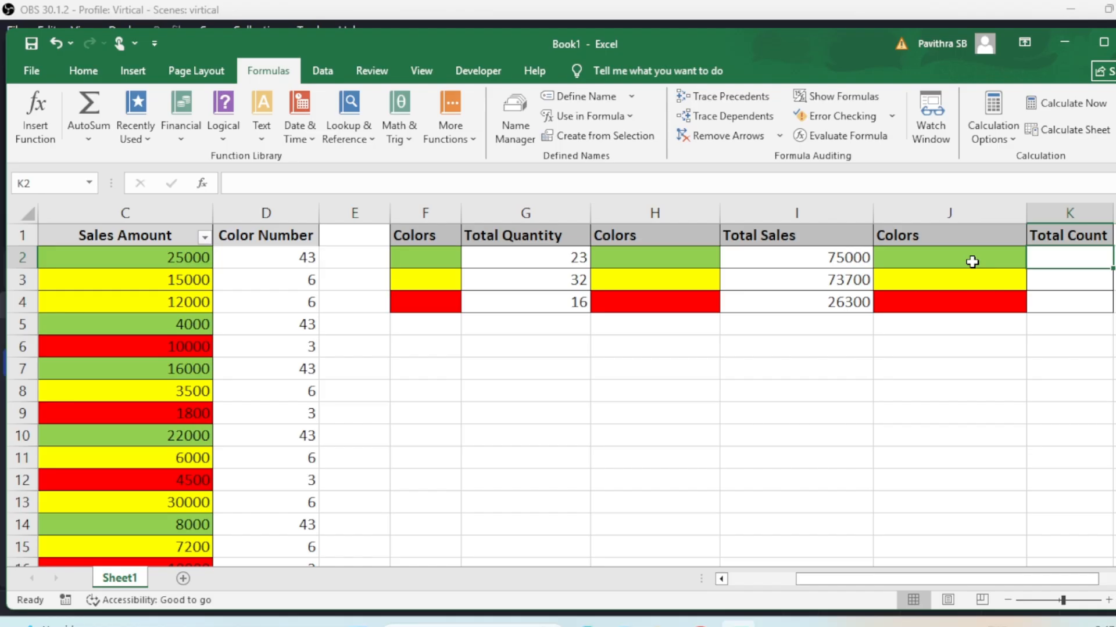
type("=c")
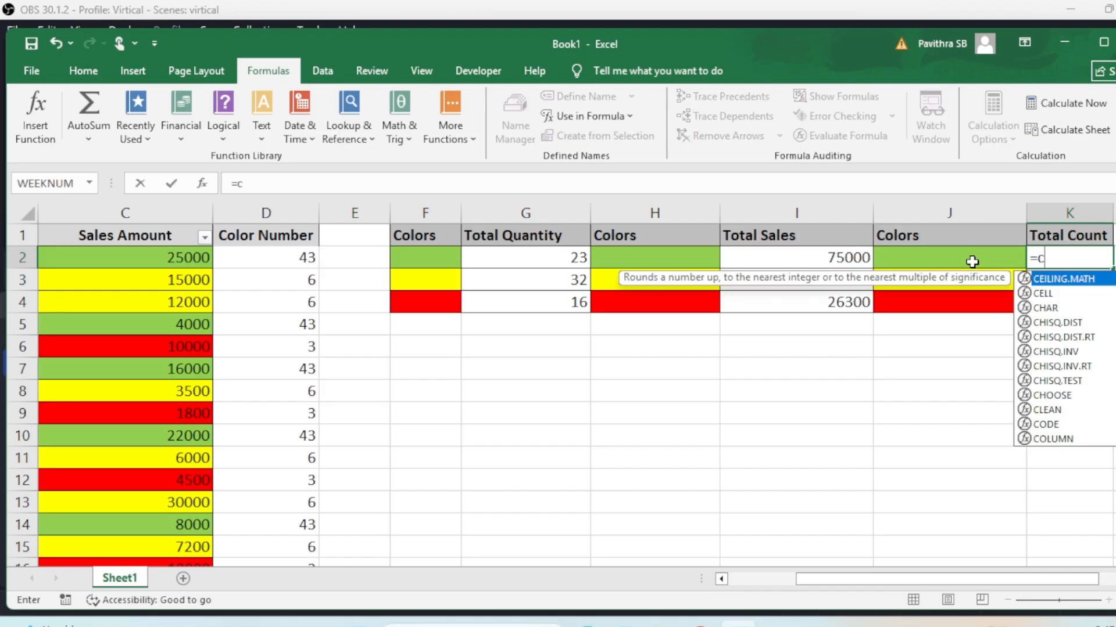
type("ountif")
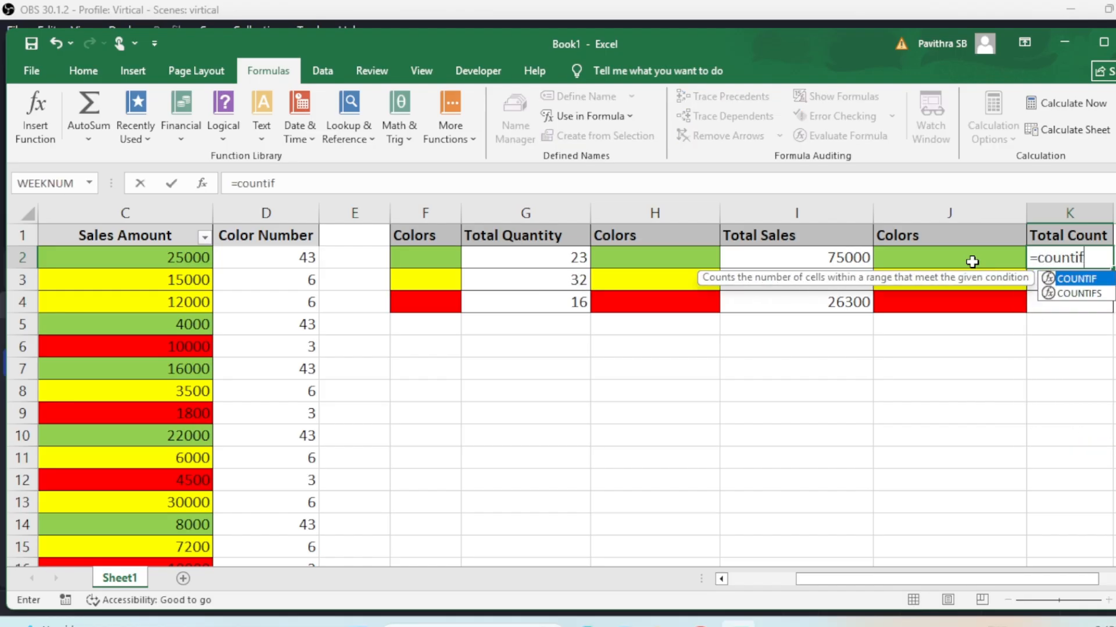
key("Tab")
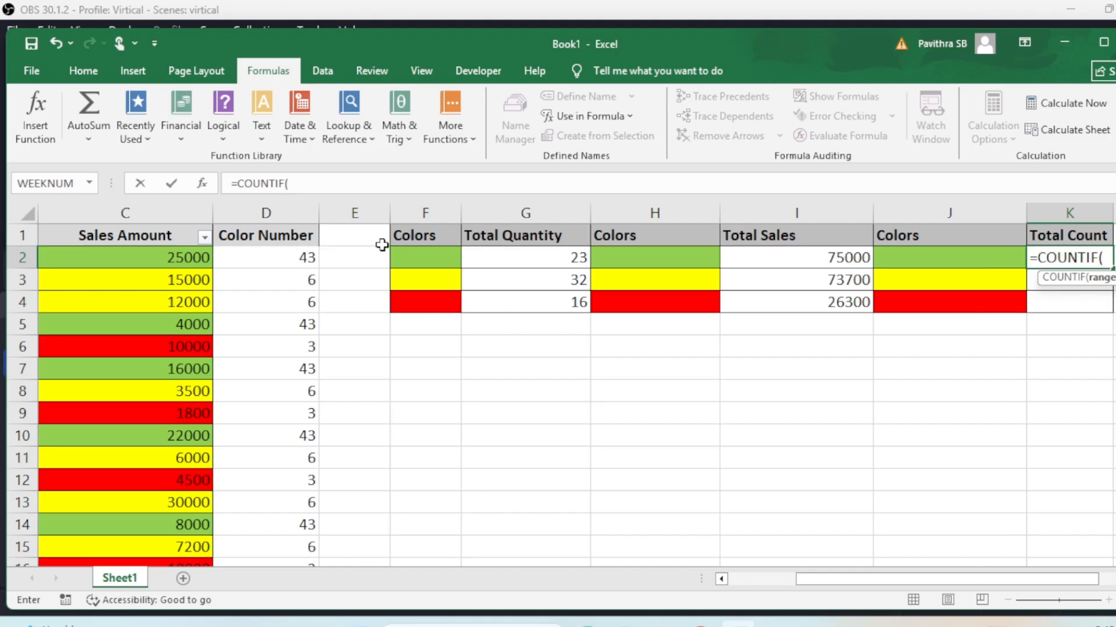
left_click(283, 205)
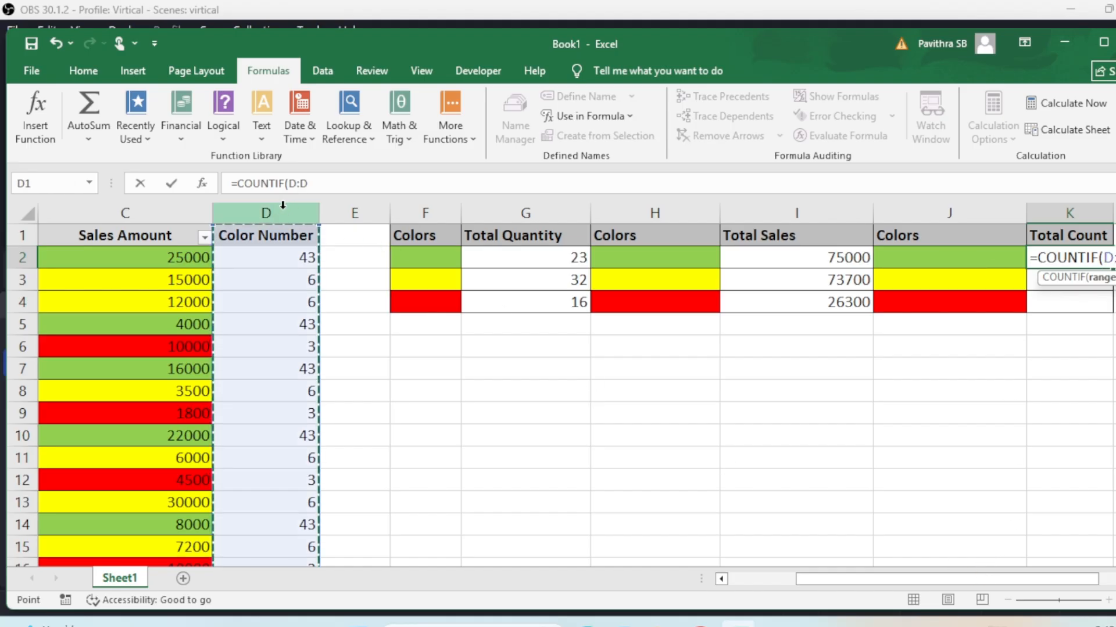
type(",")
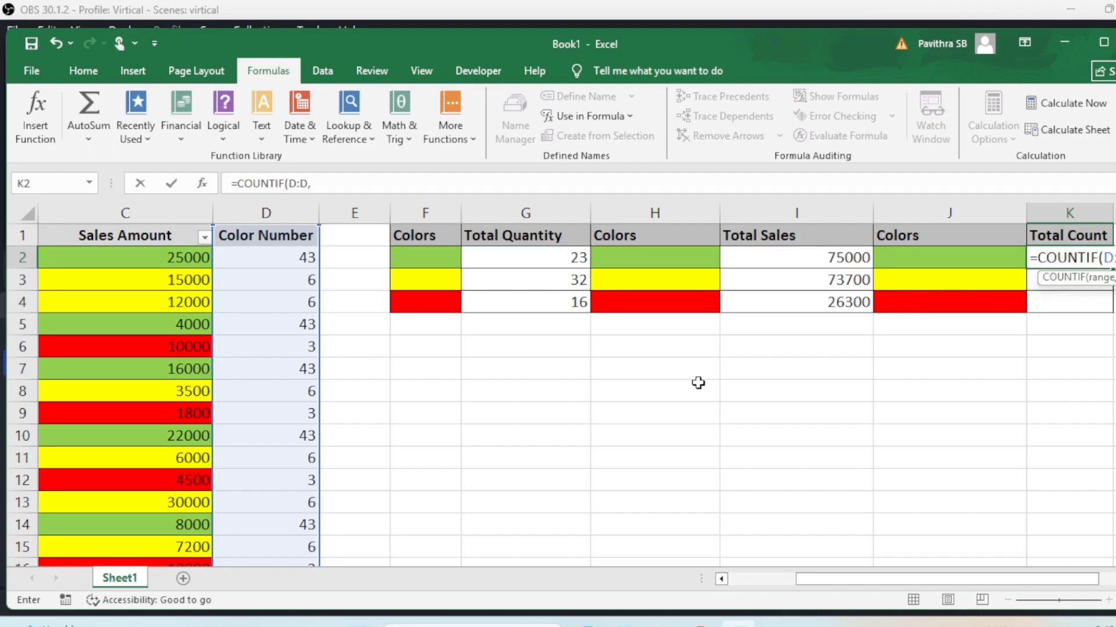
scroll(903, 348, "right", 3)
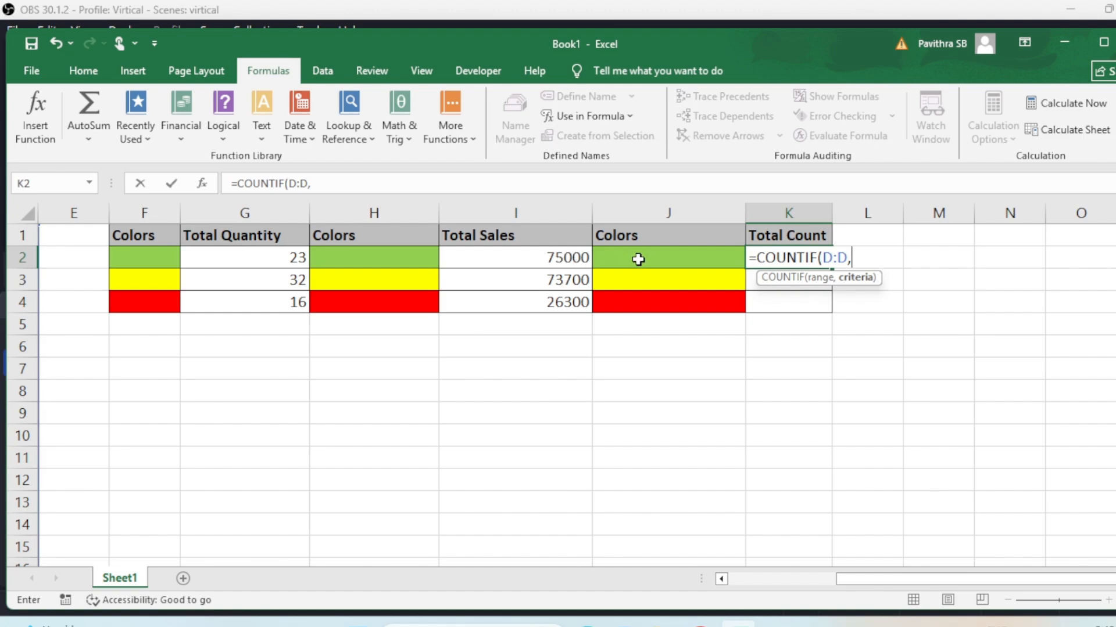
type("color")
key("BackSpace")
key("BackSpace")
key("BackSpace")
key("BackSpace")
type("get")
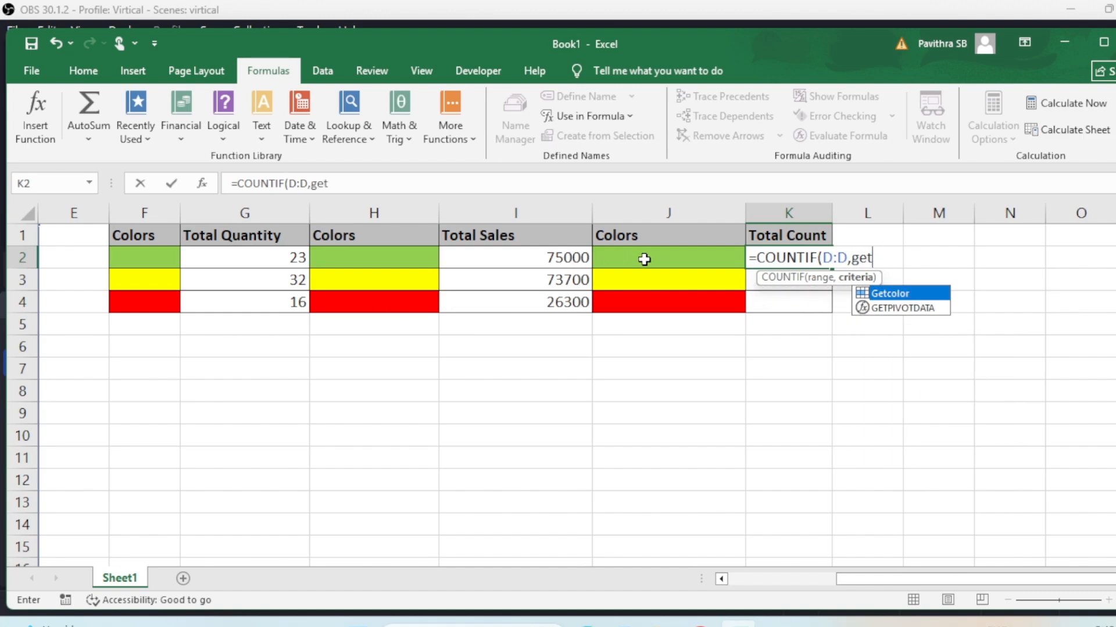
type("color")
key("Tab")
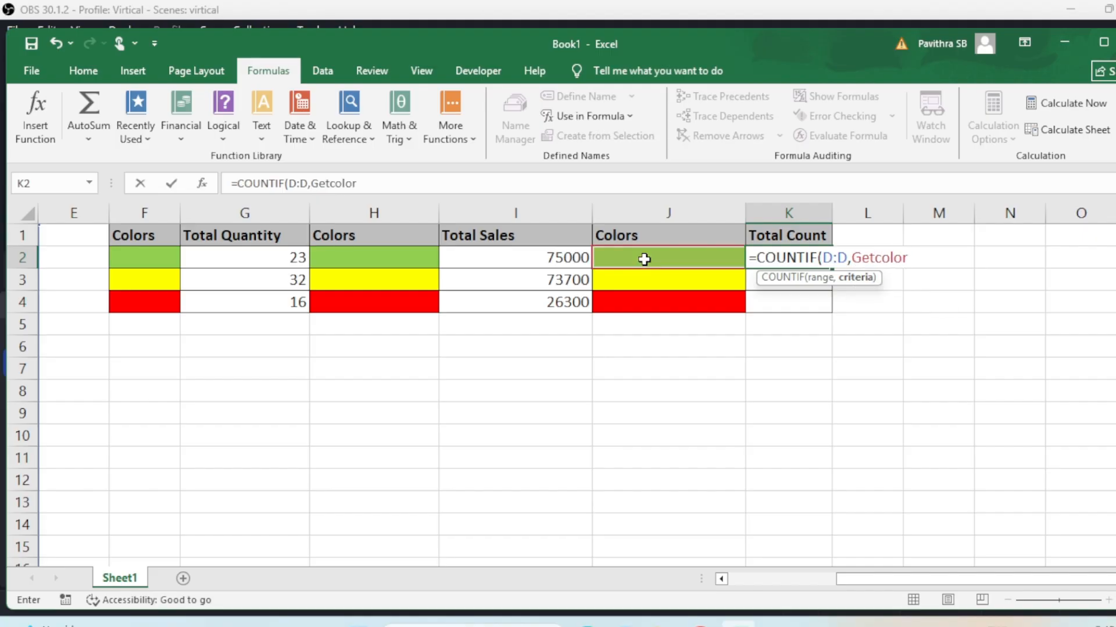
type(")")
key("Return")
key("Up")
key("shift+Down")
key("shift+Down")
key("ctrl+d")
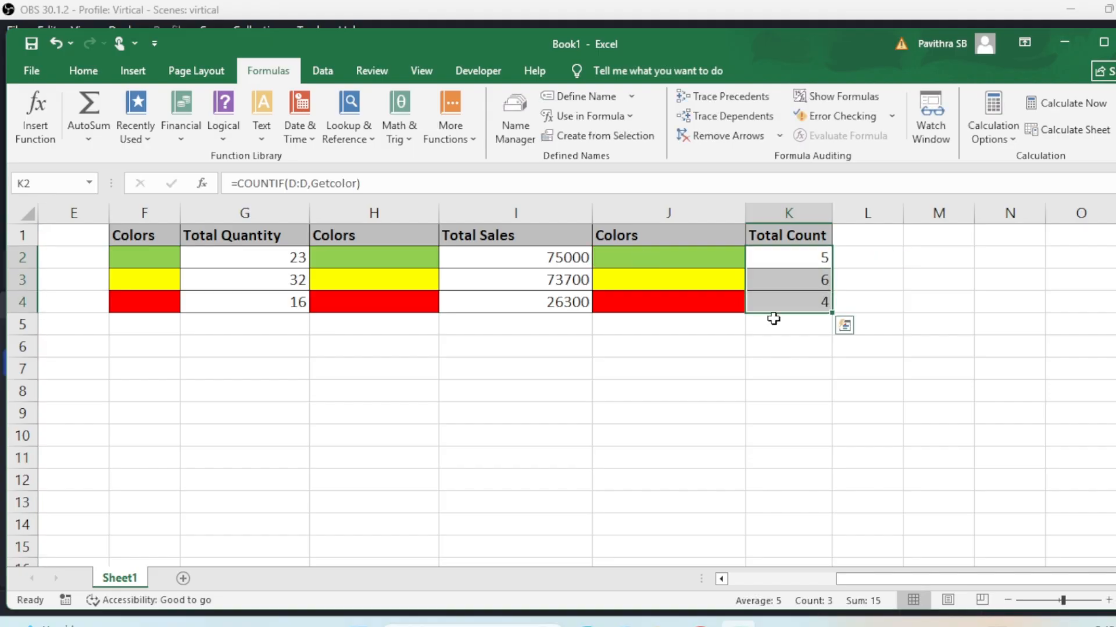
left_click_drag(834, 588, 751, 578)
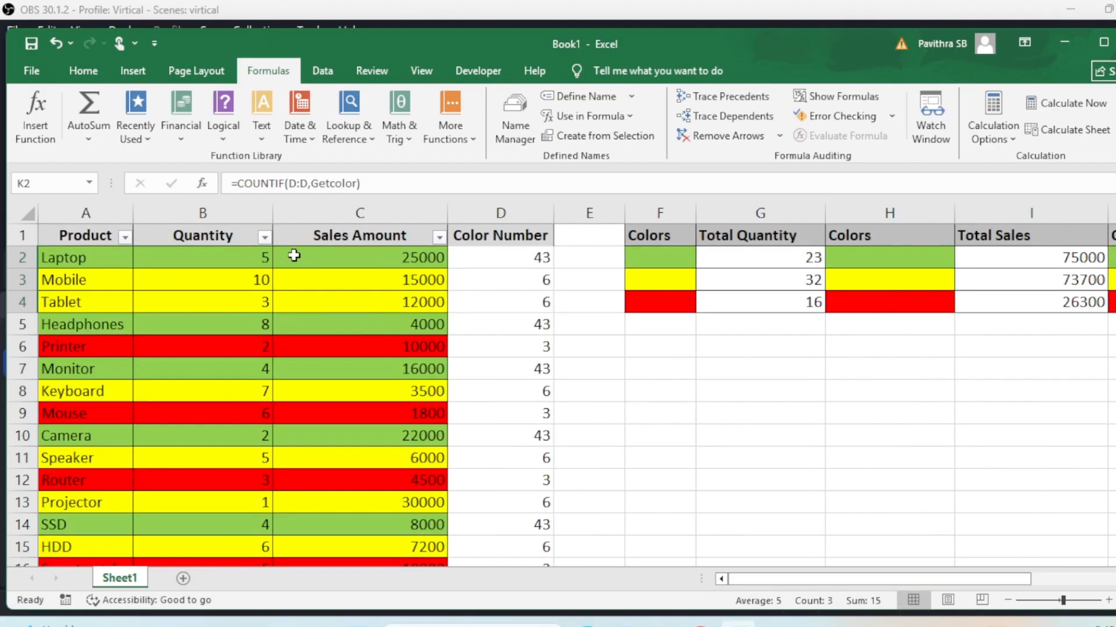
left_click(265, 237)
mouse_move(342, 365)
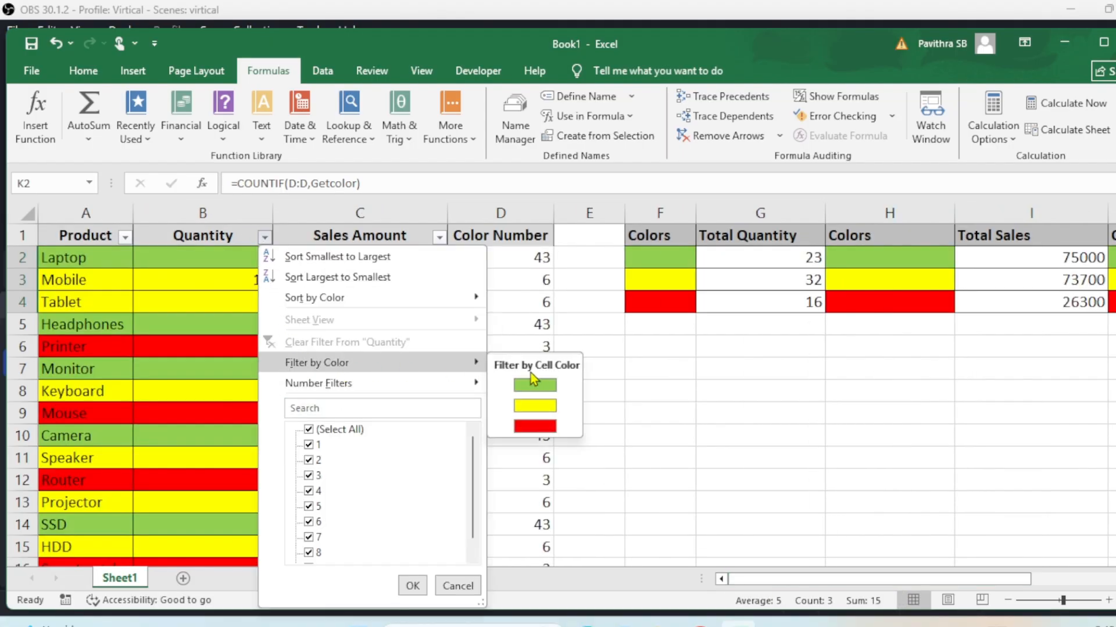
left_click(530, 381)
left_click_drag(248, 258, 247, 354)
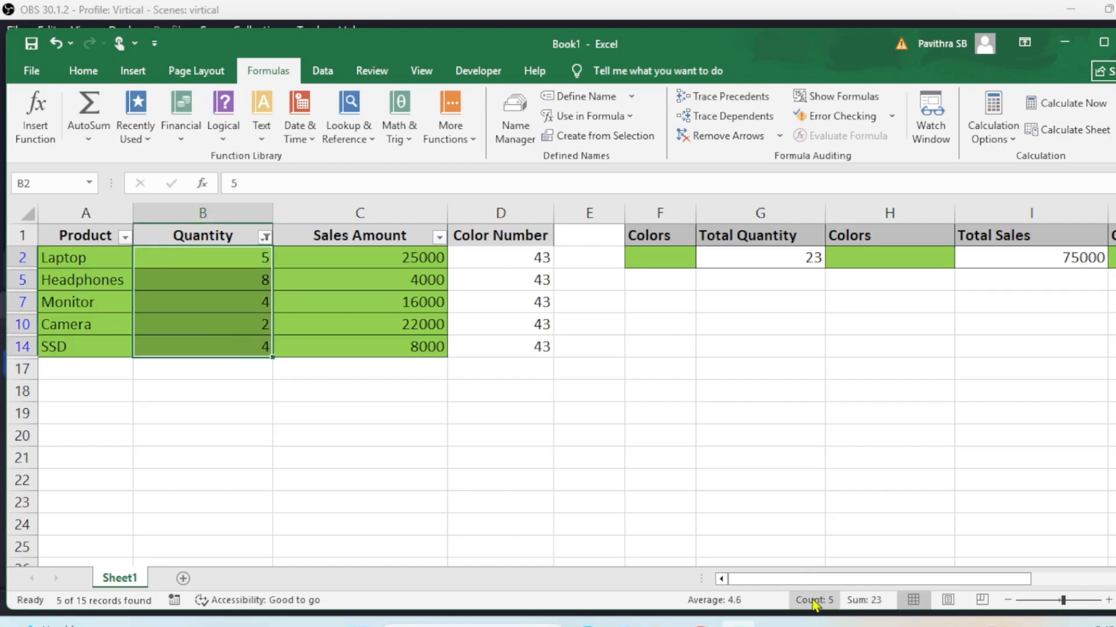
left_click_drag(808, 583, 907, 582)
left_click(841, 366)
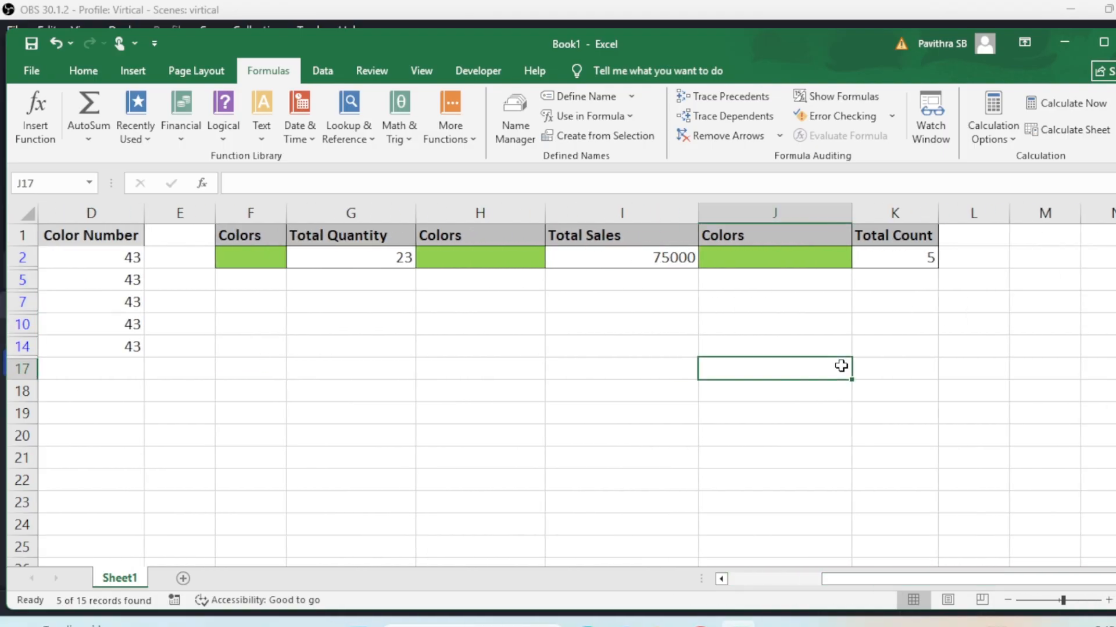
key("ctrl+shift+l")
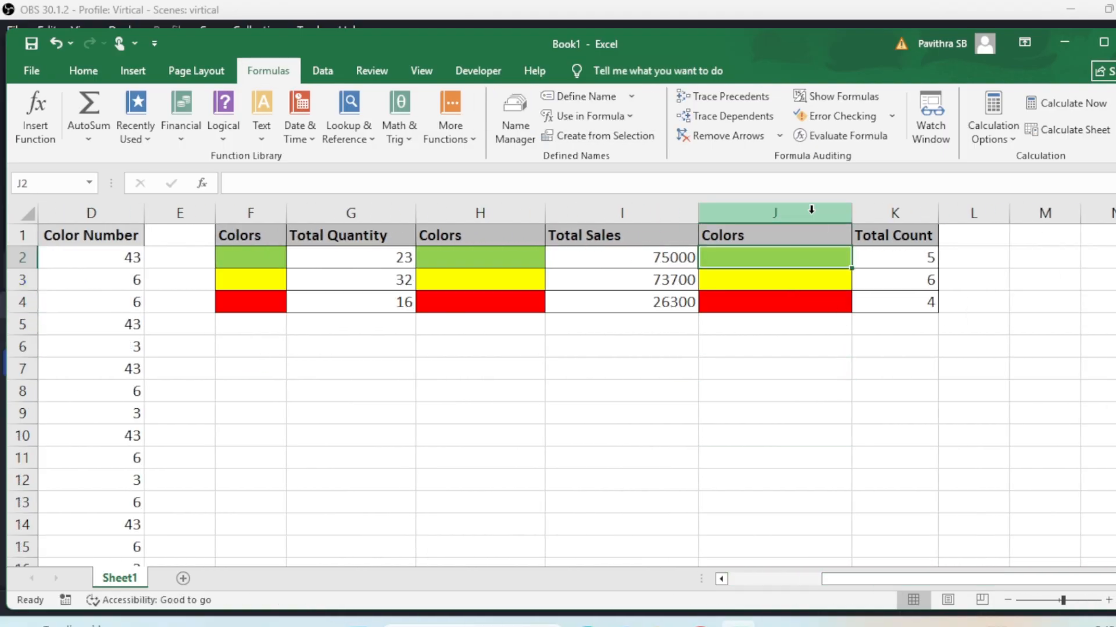
left_click(825, 213)
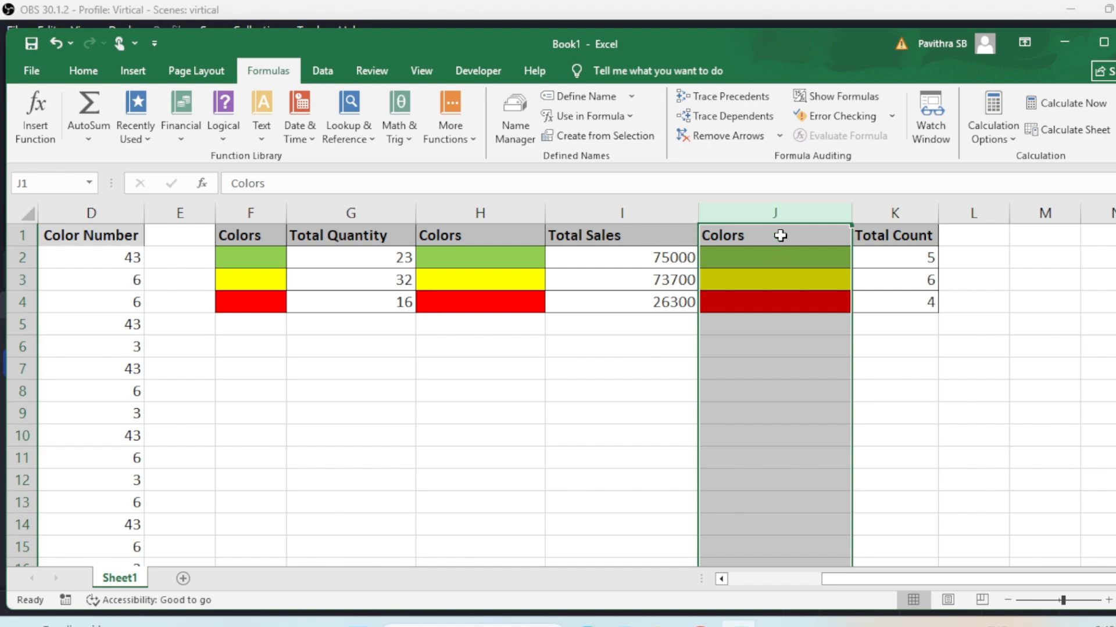
double_click(878, 261)
key("Escape")
left_click(680, 259)
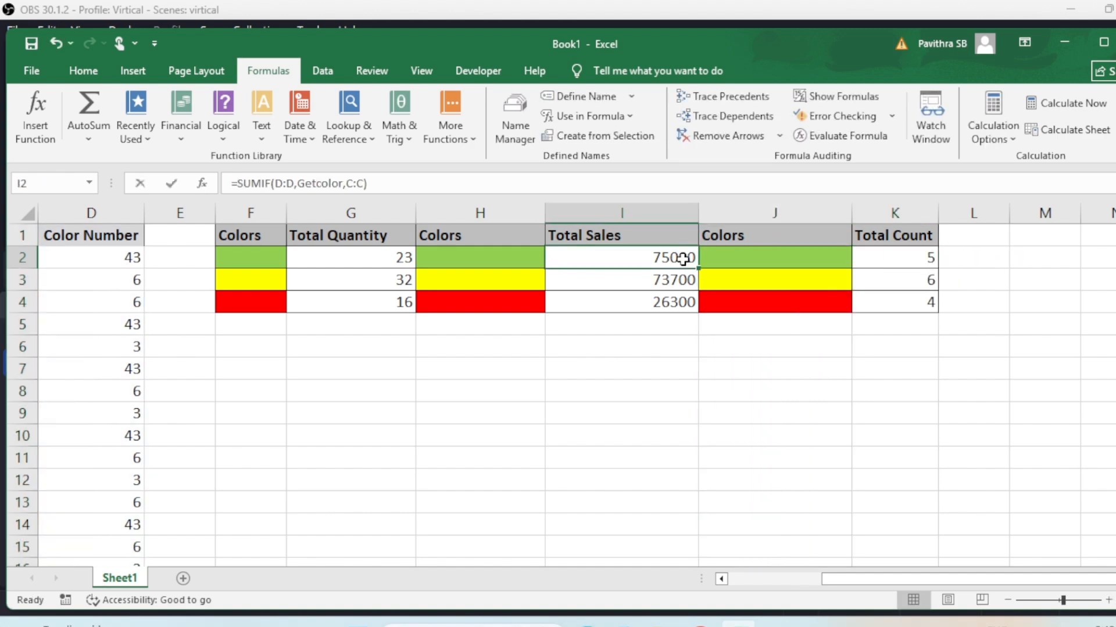
left_click(374, 254)
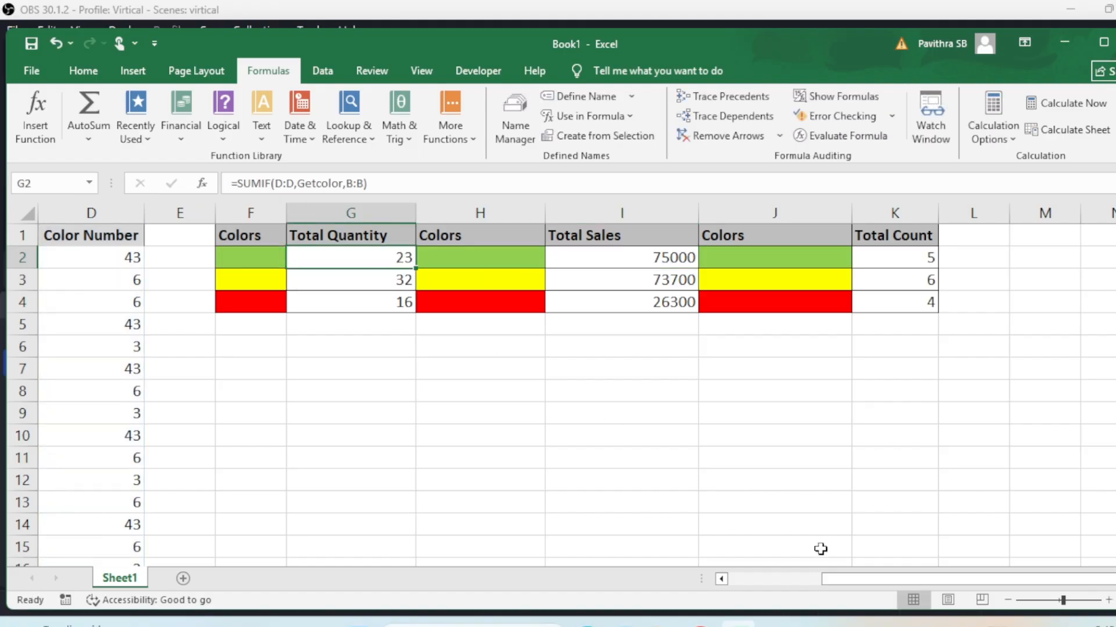
Fill the Smartwatch cells A16:C16 with the standard green colour instead of red
left_click_drag(851, 580, 703, 580)
scroll(396, 469, "down", 2)
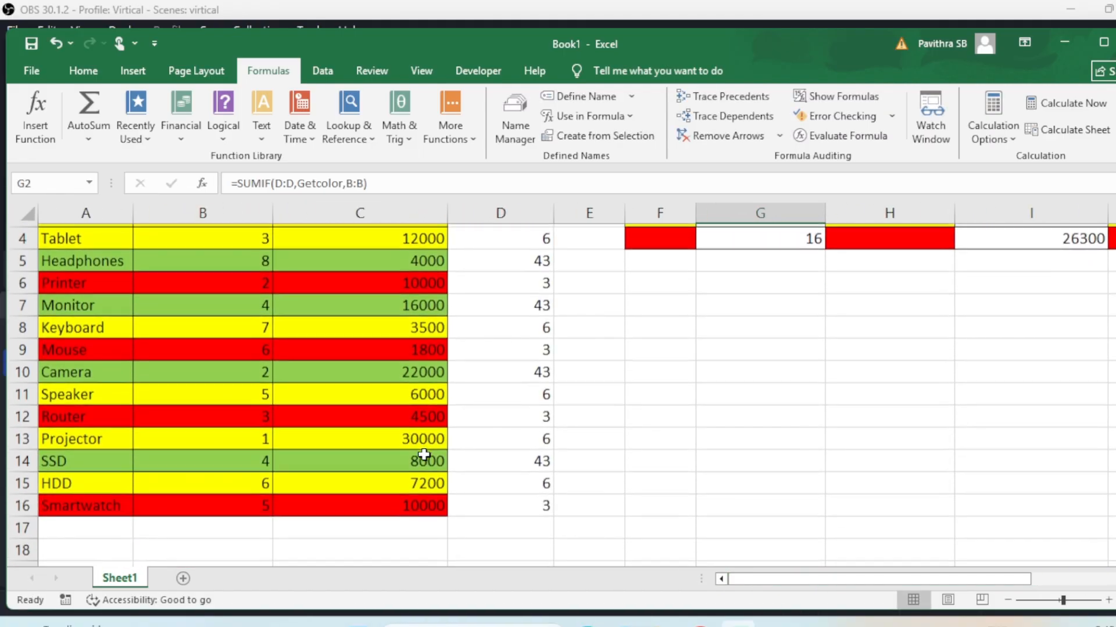
left_click(110, 456)
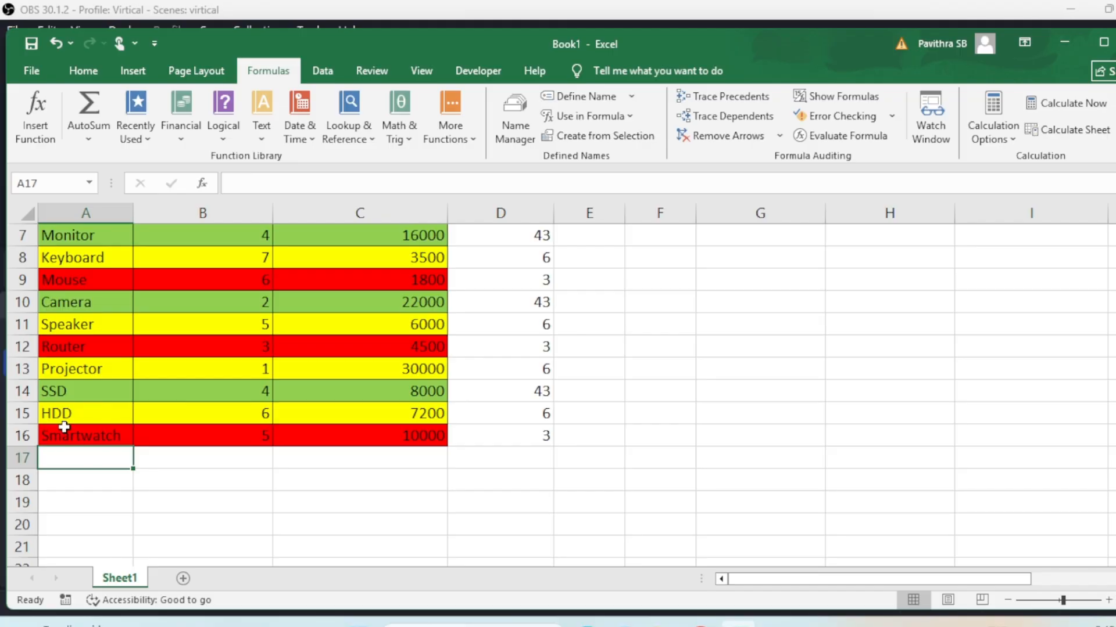
left_click_drag(111, 436, 356, 428)
scroll(244, 366, "up", 2)
scroll(244, 364, "down", 2)
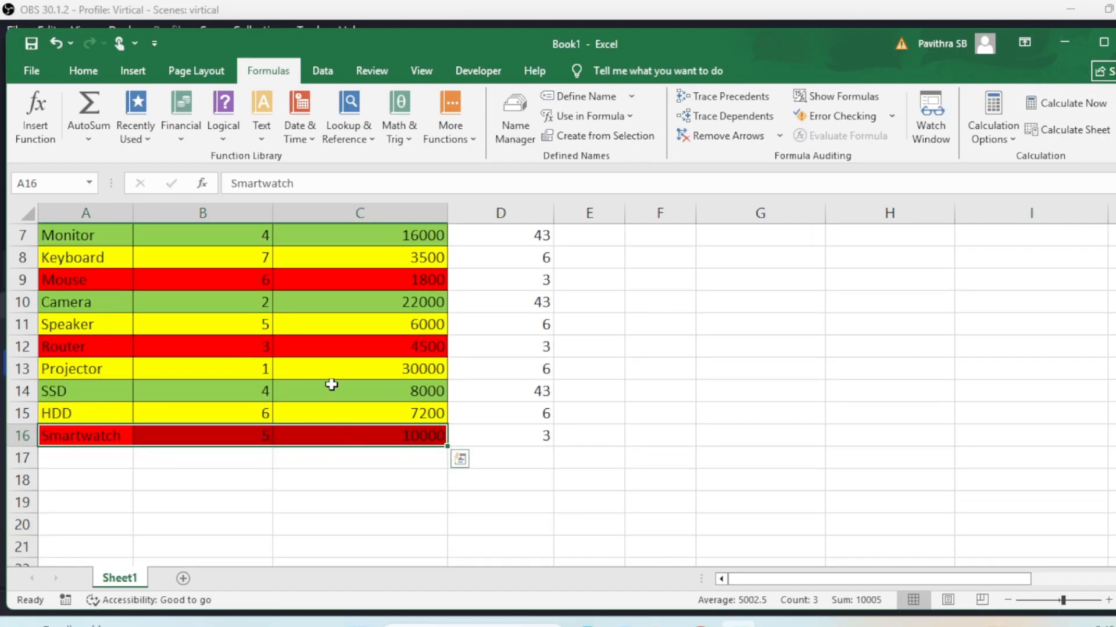
left_click(83, 71)
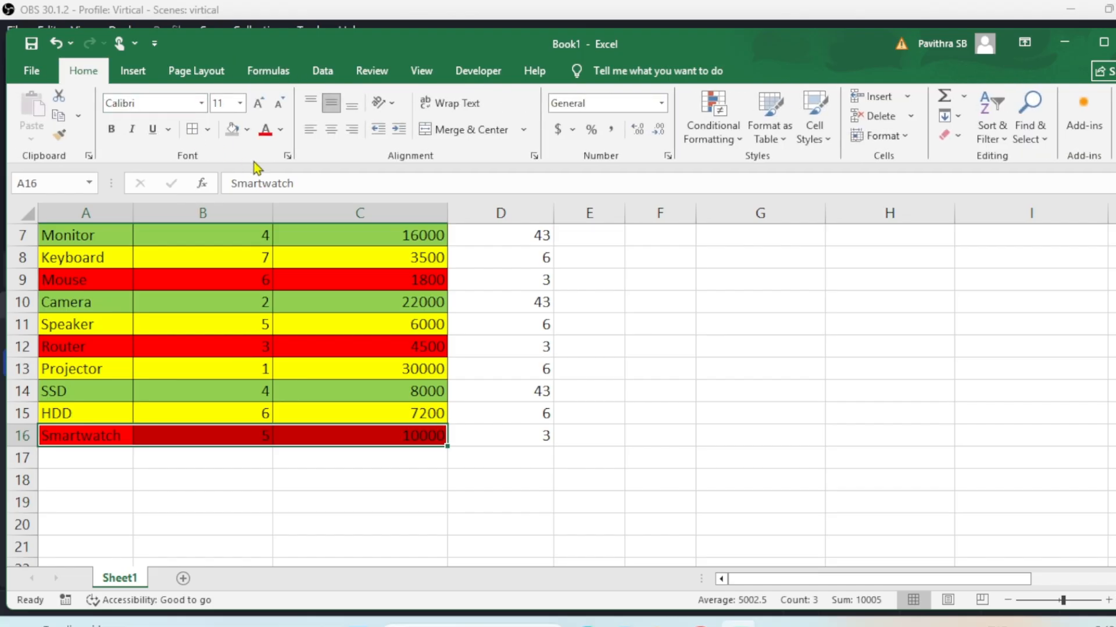
left_click(235, 132)
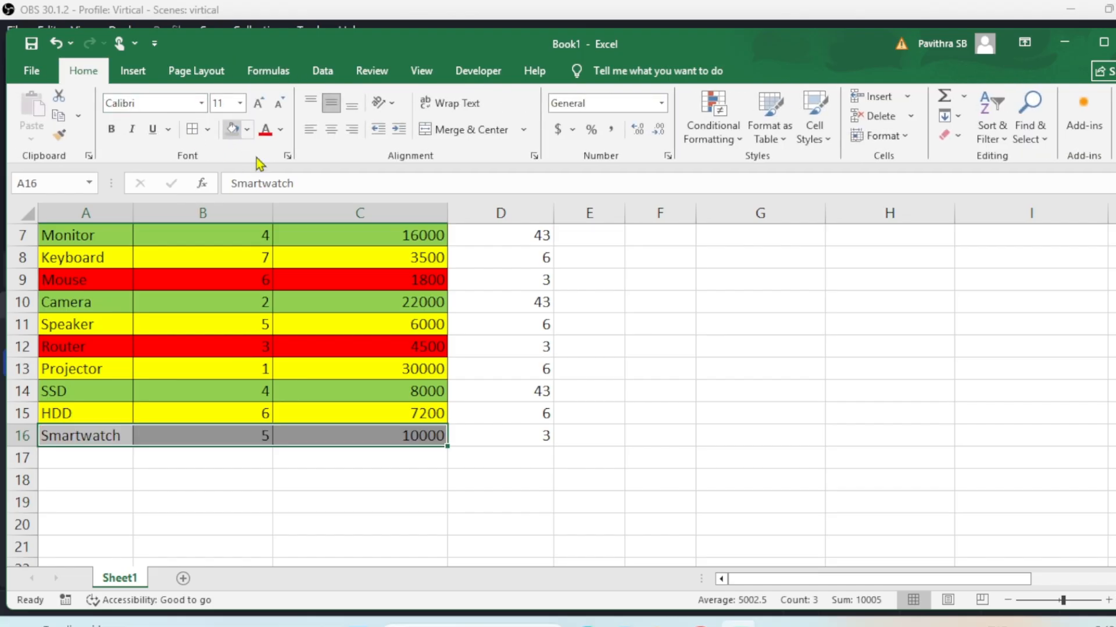
left_click(247, 129)
left_click(343, 381)
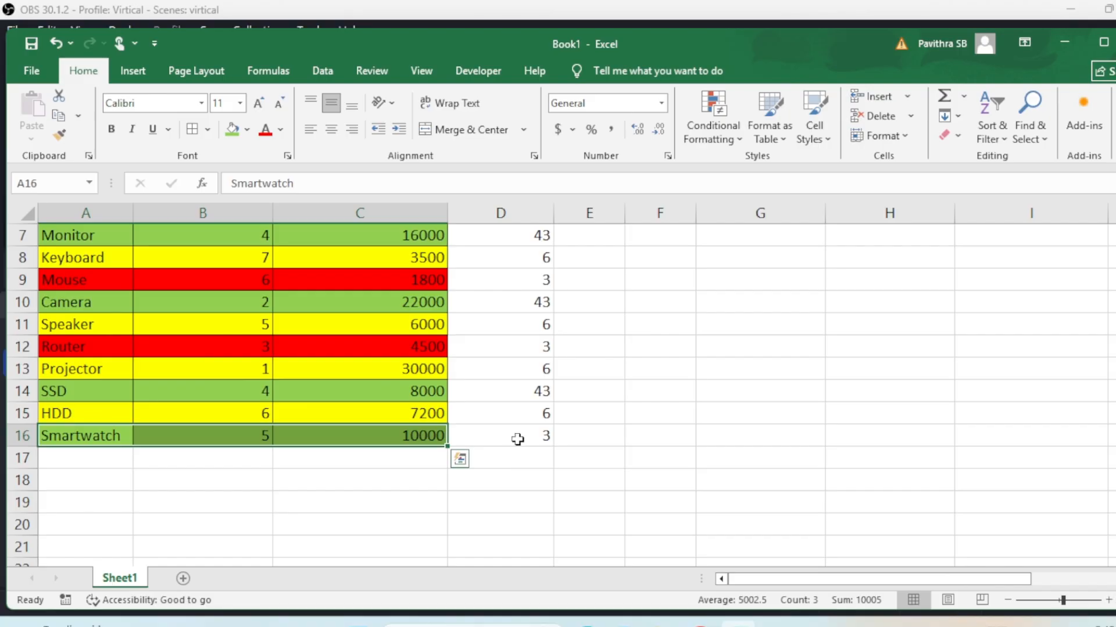
scroll(553, 467, "up", 2)
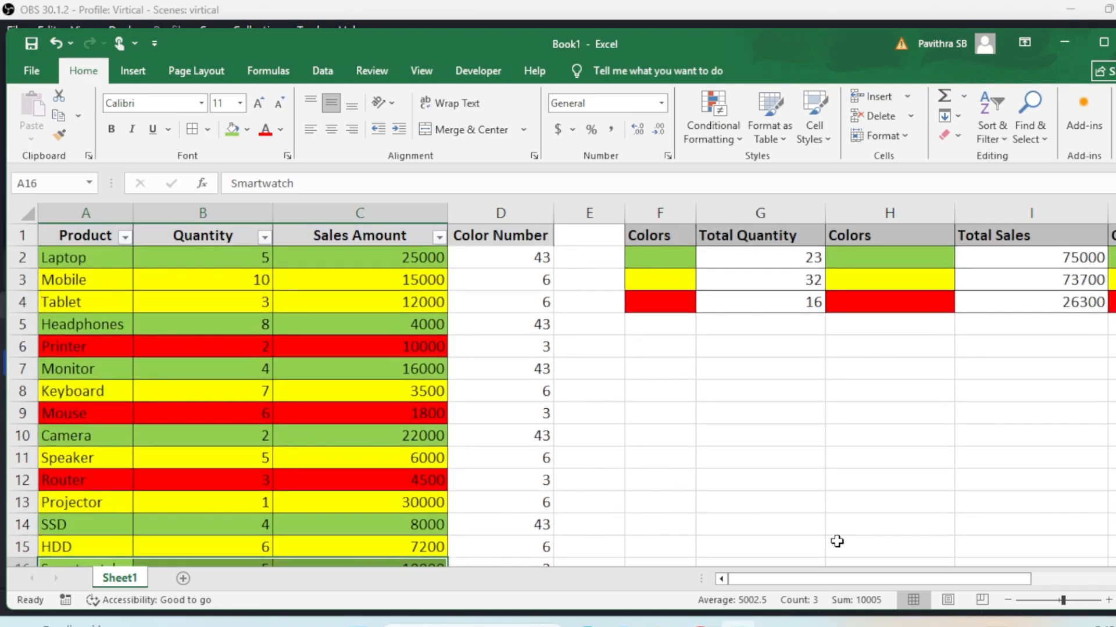
Inspect the Total Quantity formula in G2, Smartwatch's quantity of 5 and the Getcolor formula in D2
left_click_drag(845, 579, 879, 579)
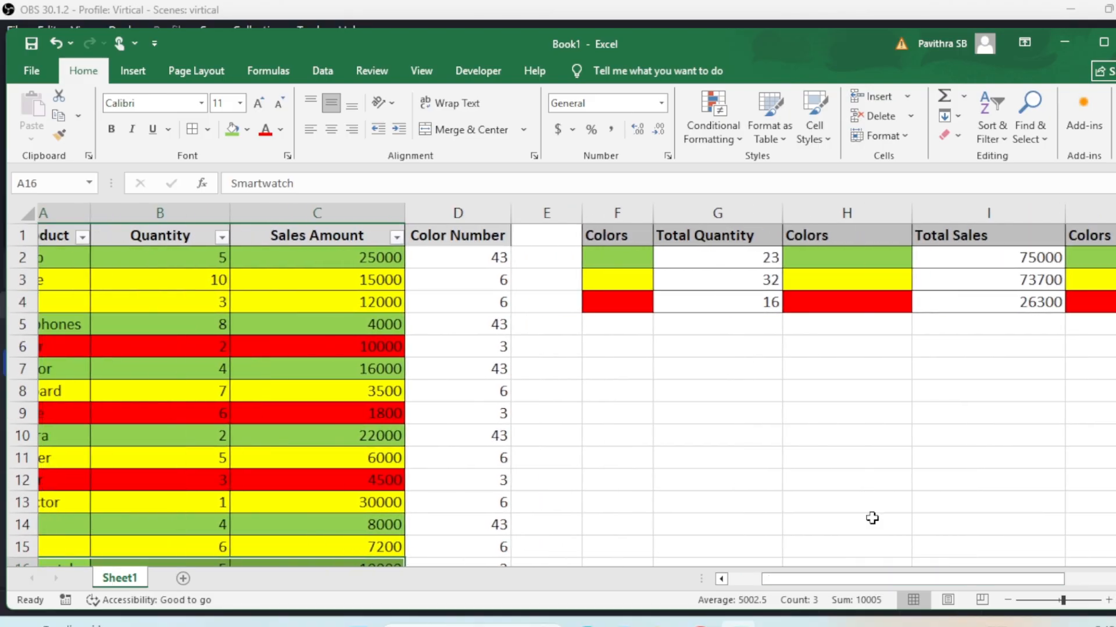
left_click(716, 256)
scroll(796, 491, "down", 3)
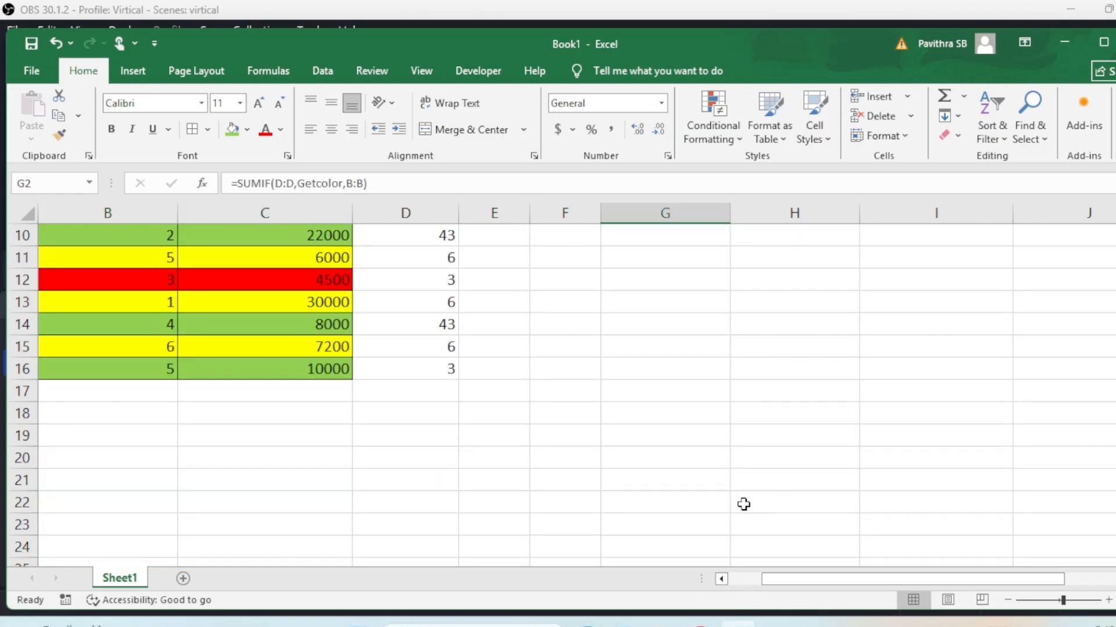
left_click(169, 371)
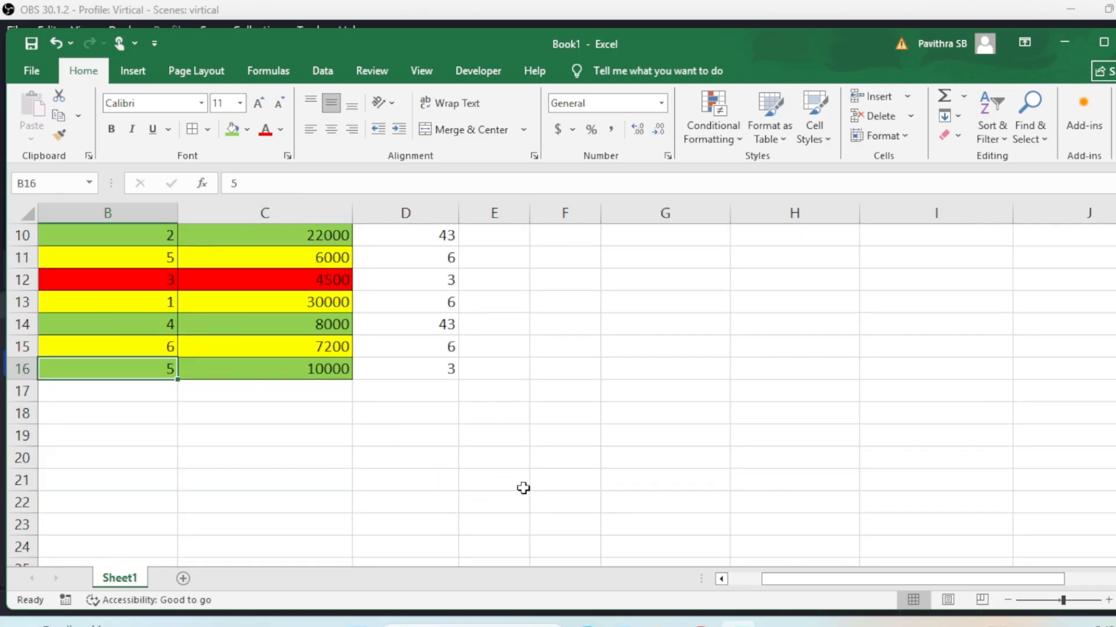
scroll(755, 505, "up", 3)
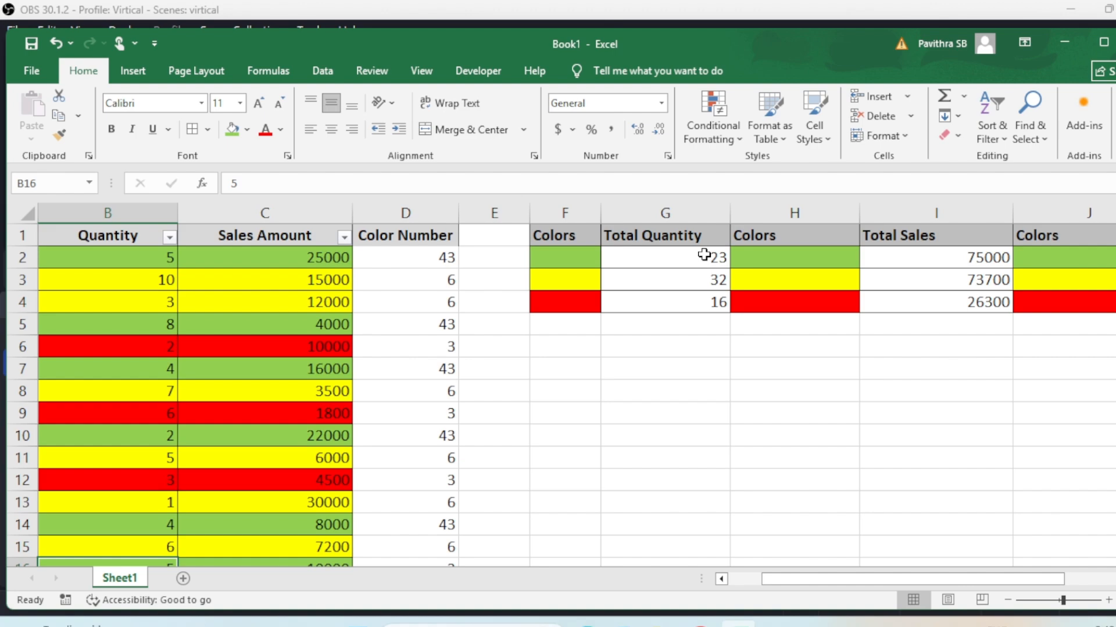
left_click(662, 443)
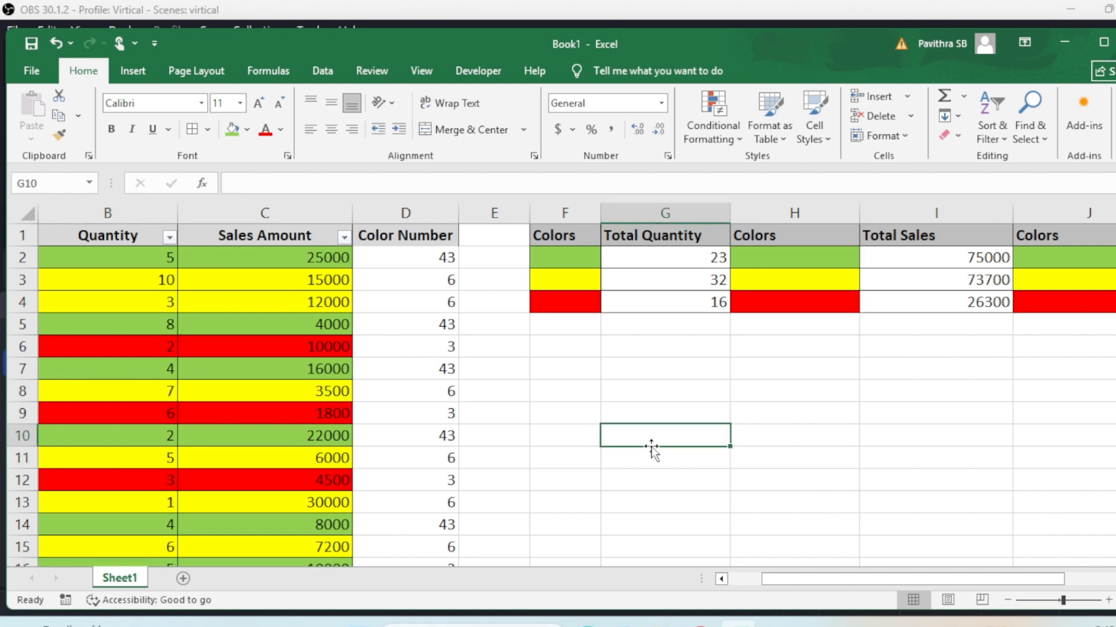
left_click_drag(812, 585, 771, 586)
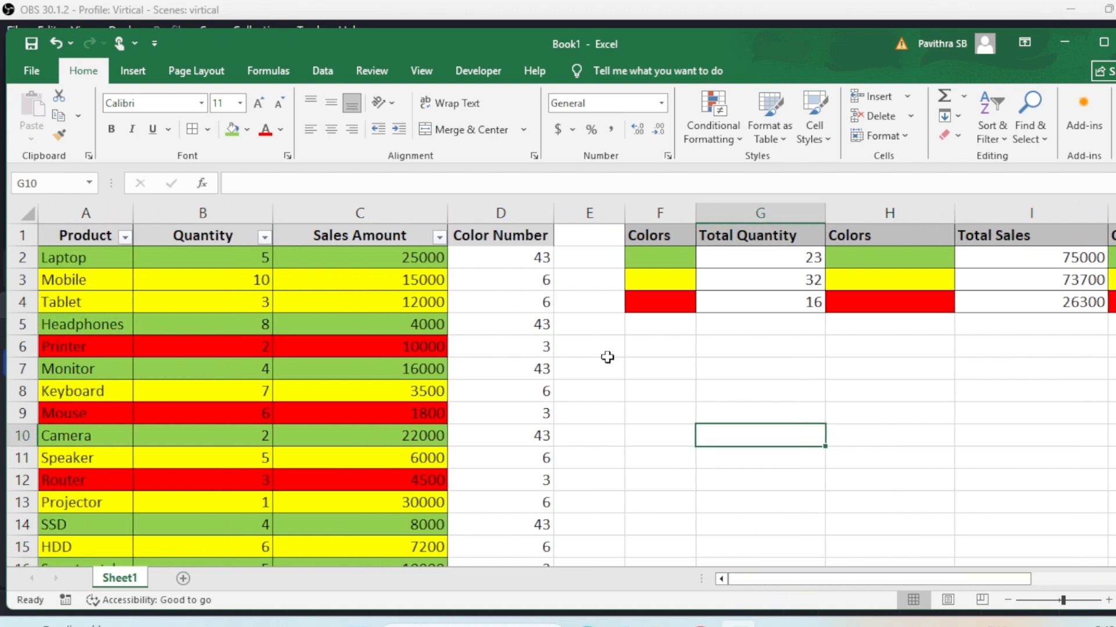
left_click(545, 259)
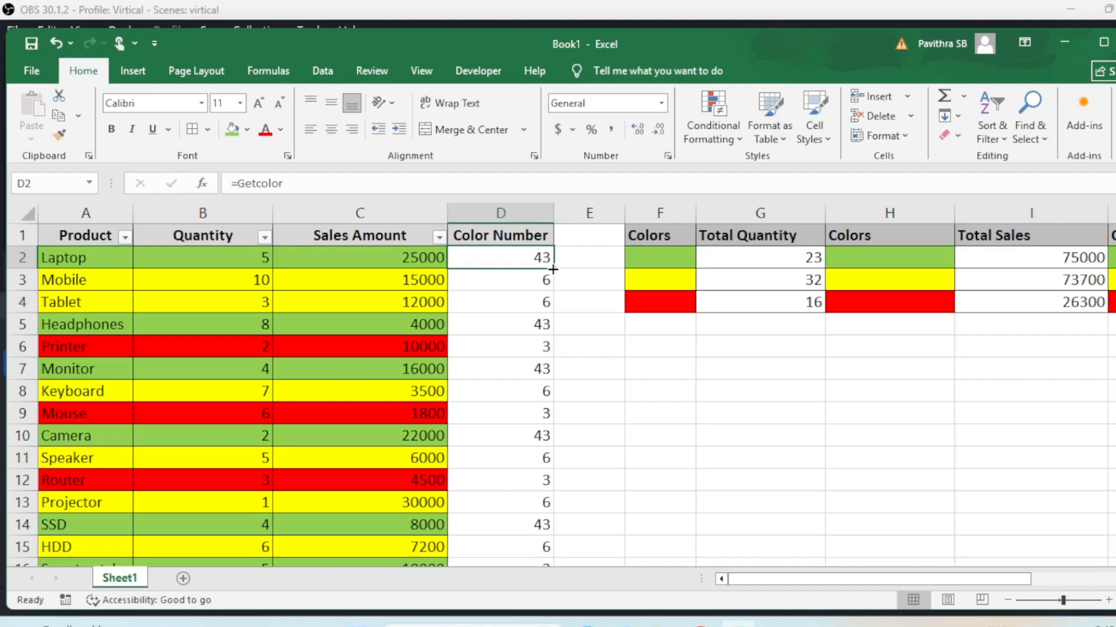
scroll(552, 269, "down", 2)
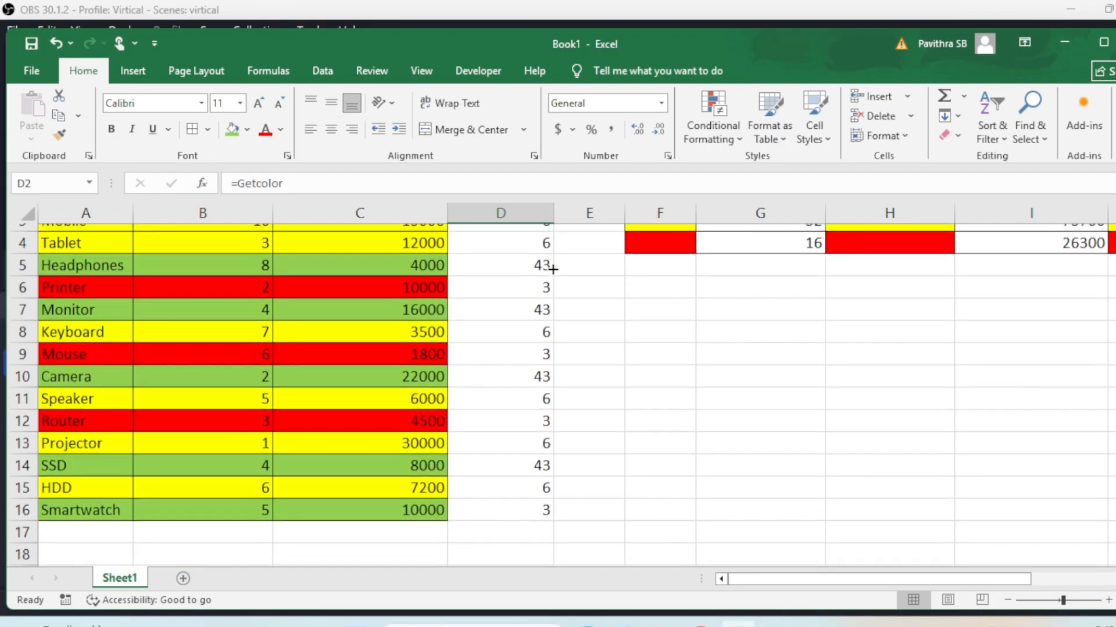
scroll(553, 269, "up", 2)
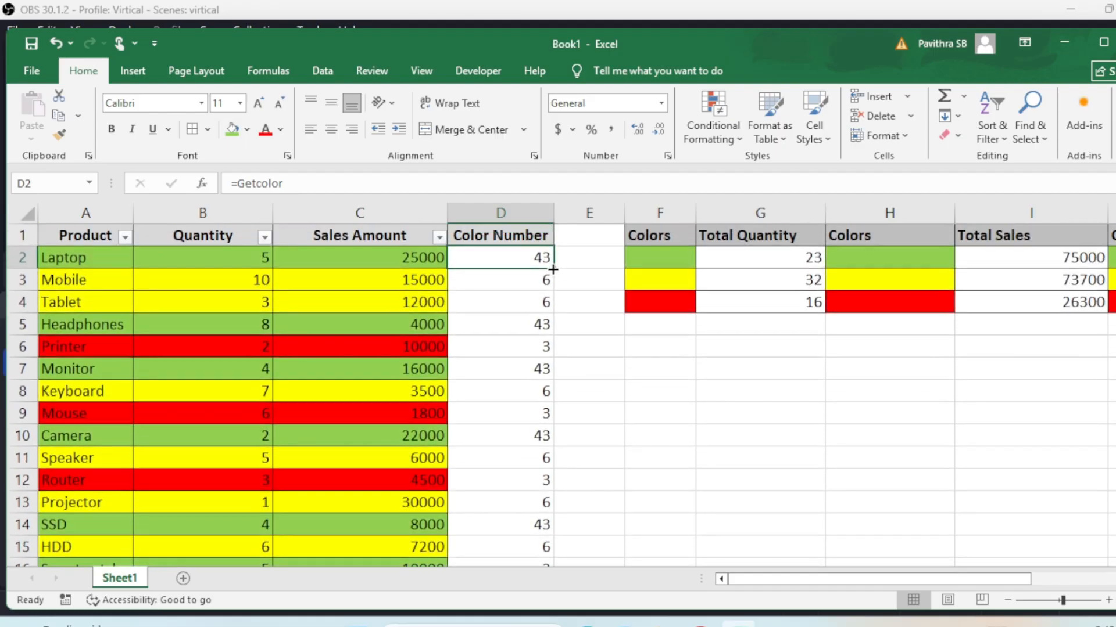
scroll(552, 269, "down", 1)
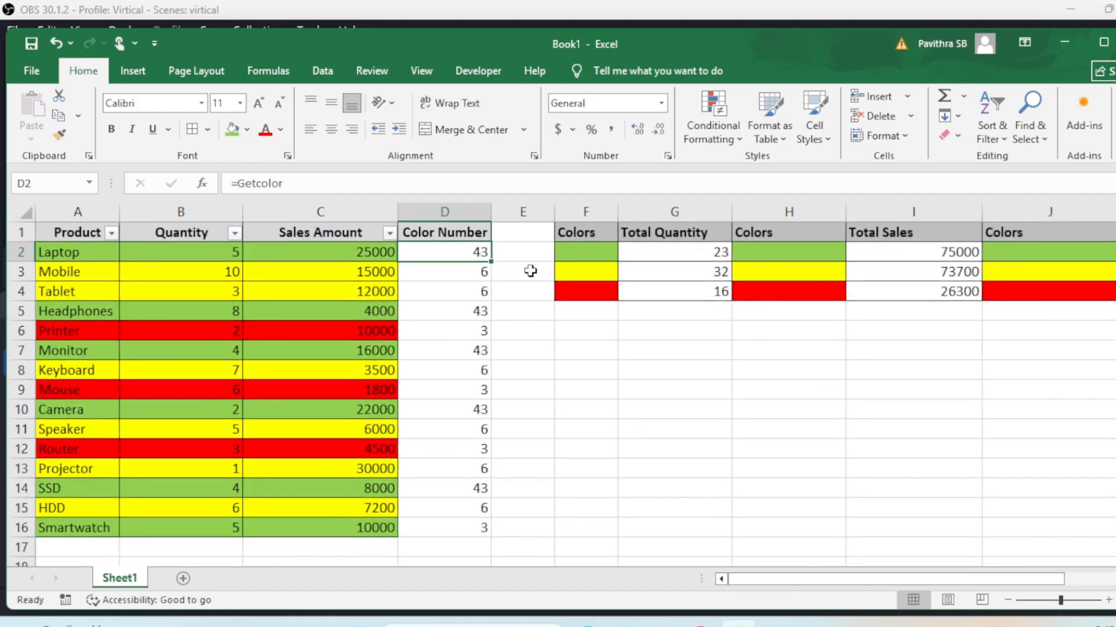
Refill the Getcolor formula down to D16 so Smartwatch reads 43, then undo twice
double_click(491, 262)
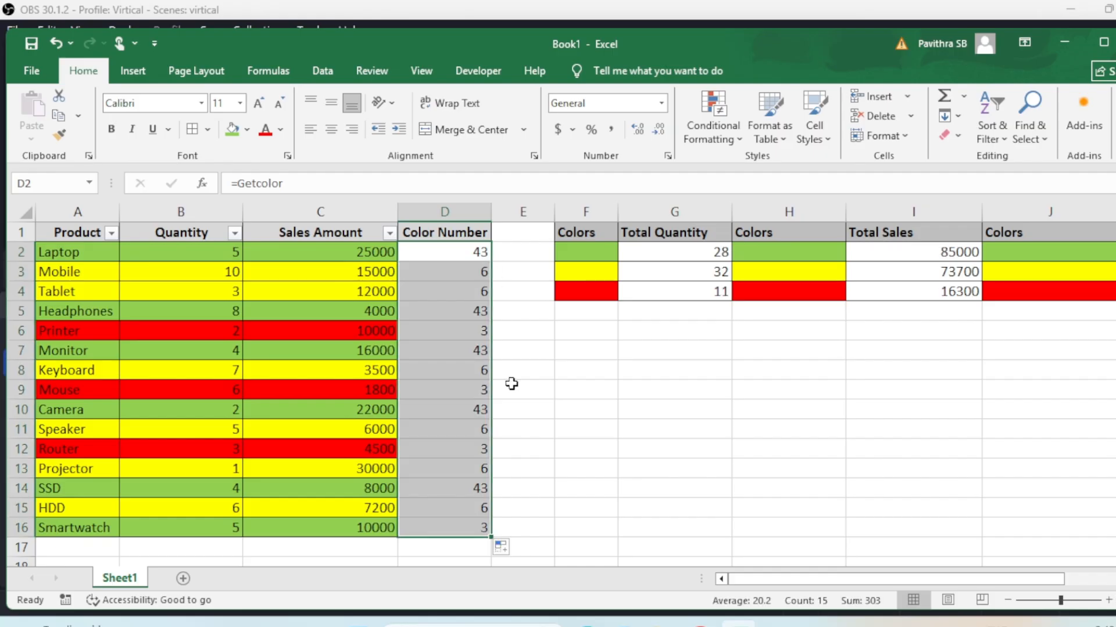
left_click(483, 529)
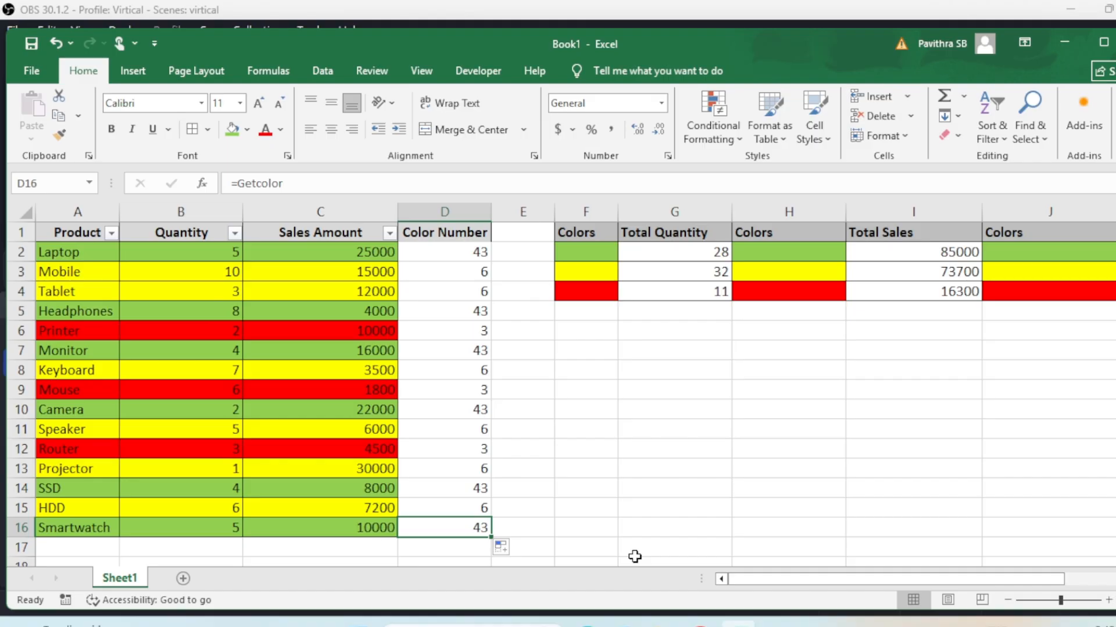
key("ctrl+z")
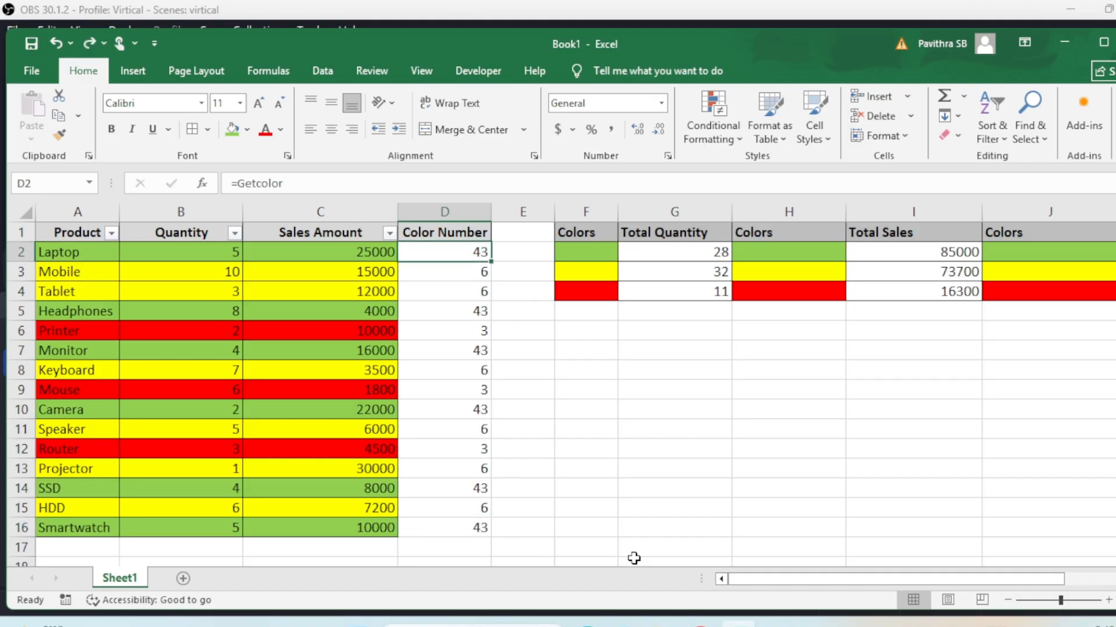
scroll(605, 555, "up", 1)
scroll(589, 521, "down", 3)
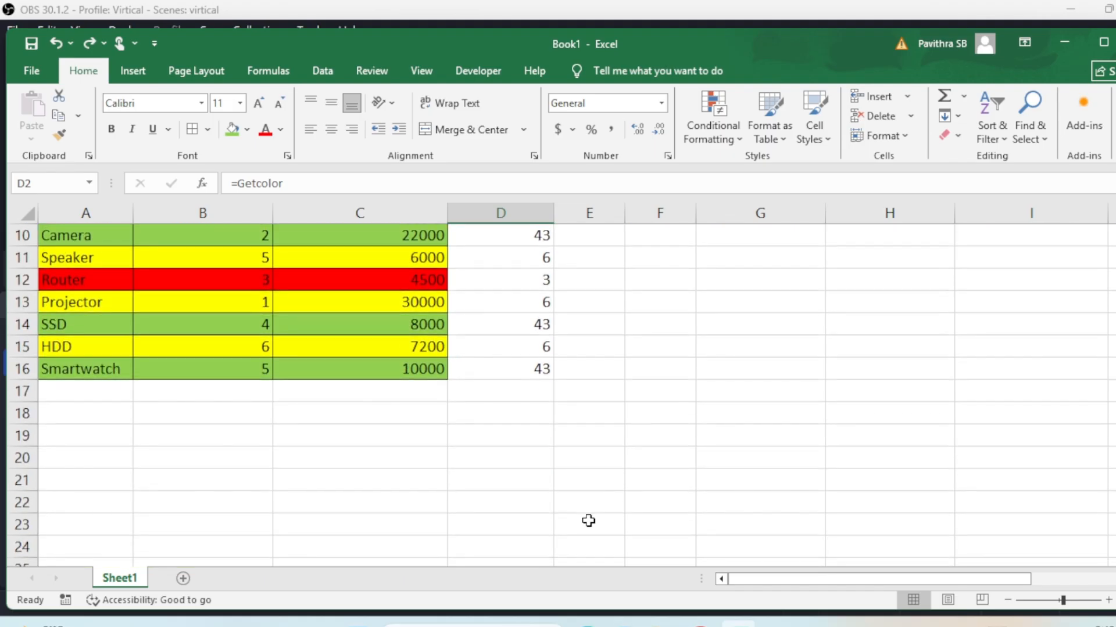
key("ctrl+z")
scroll(587, 521, "down", 3)
scroll(587, 521, "up", 2)
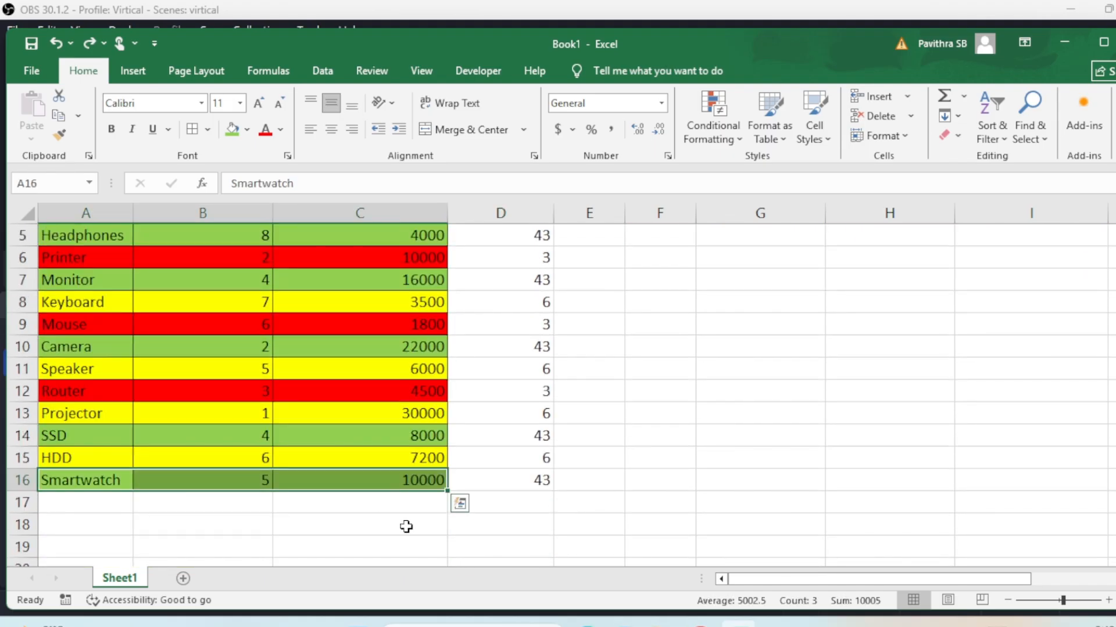
Fill the HDD row cells A15:C15 with the standard red colour
left_click_drag(90, 459, 379, 452)
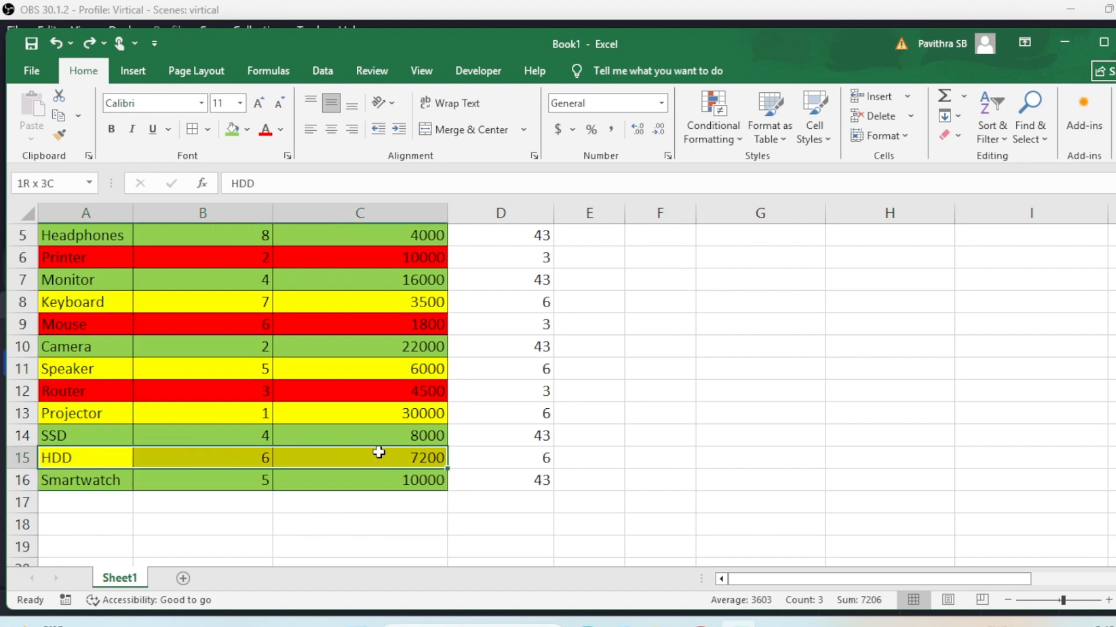
left_click(246, 129)
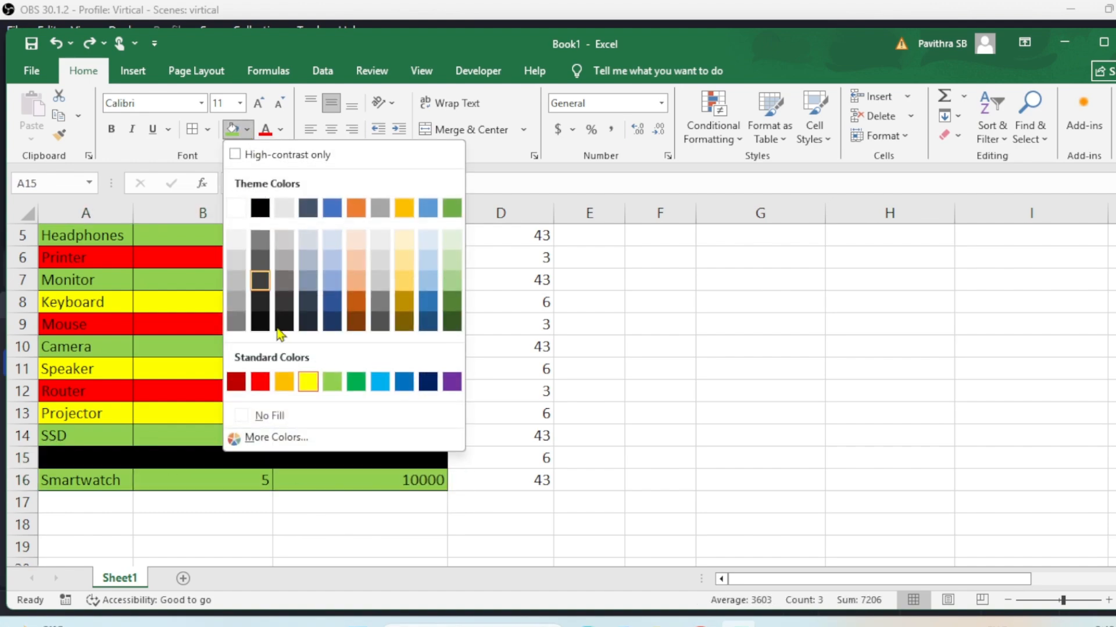
left_click(259, 382)
Check HDD's color number, still showing 6, and the first Color Number formula in D2
left_click(528, 458)
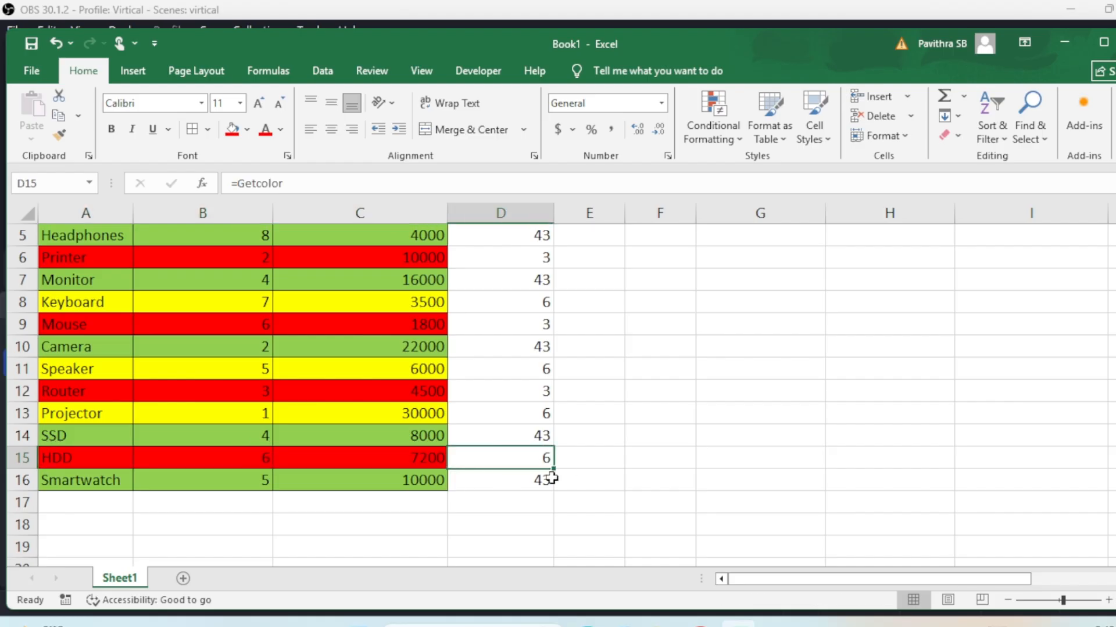
left_click_drag(442, 396, 528, 388)
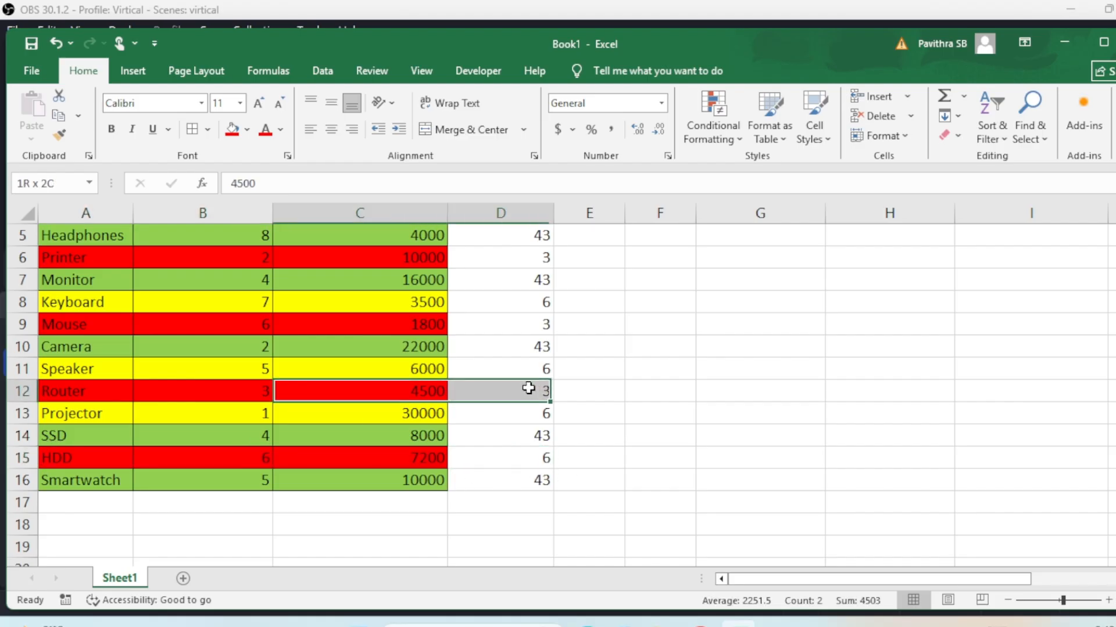
left_click(531, 458)
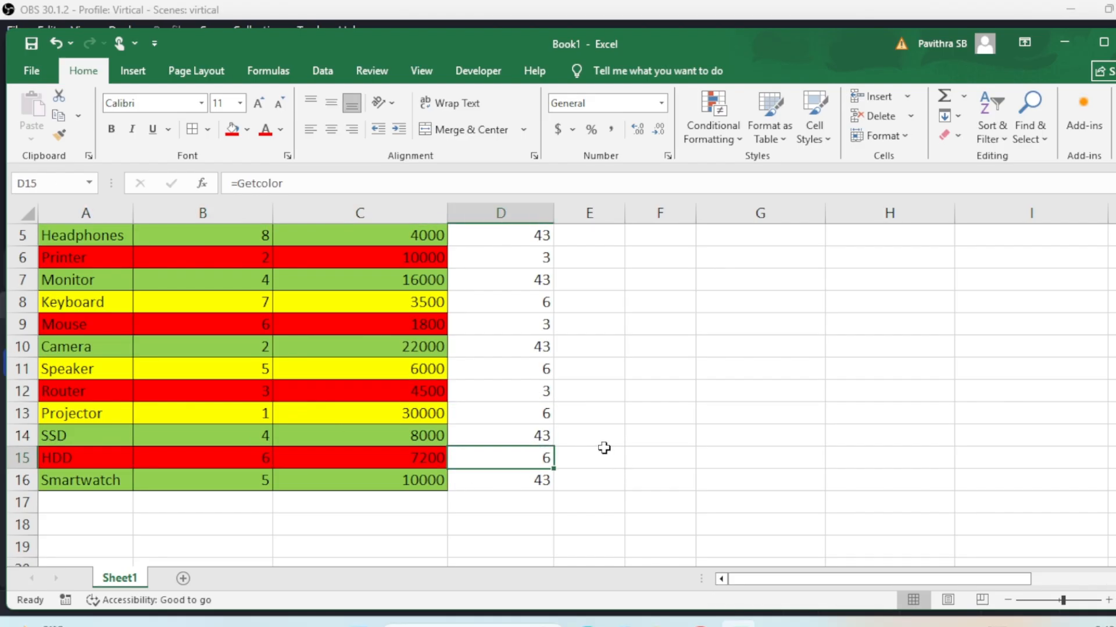
scroll(604, 448, "up", 2)
left_click(546, 260)
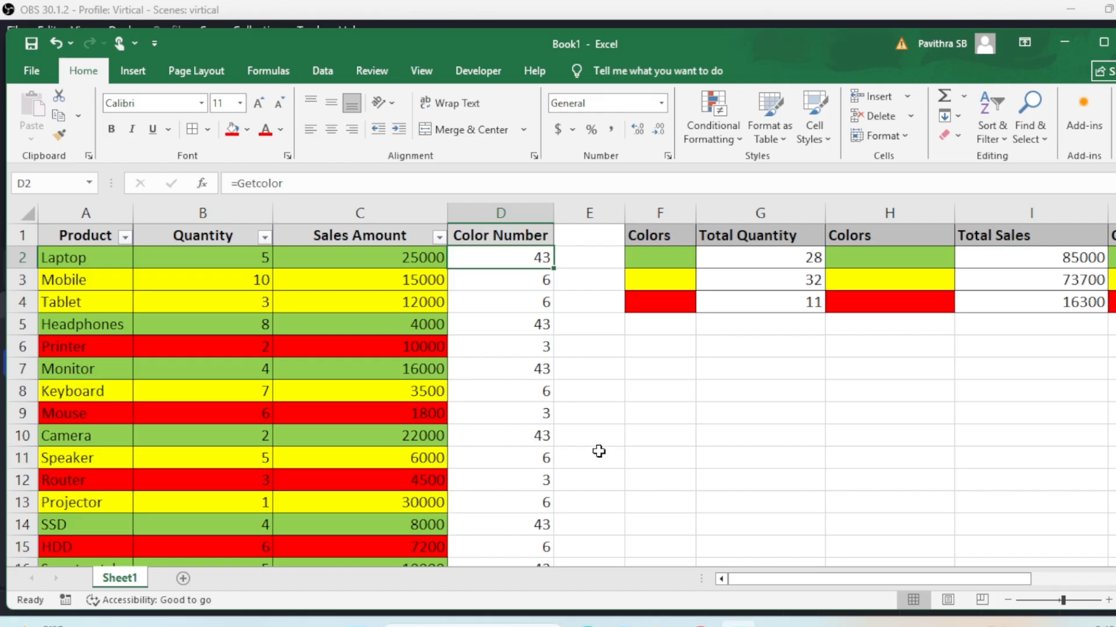
Select HDD's color number in D15 and force a full recalculation so it reads 3
scroll(582, 523, "down", 1)
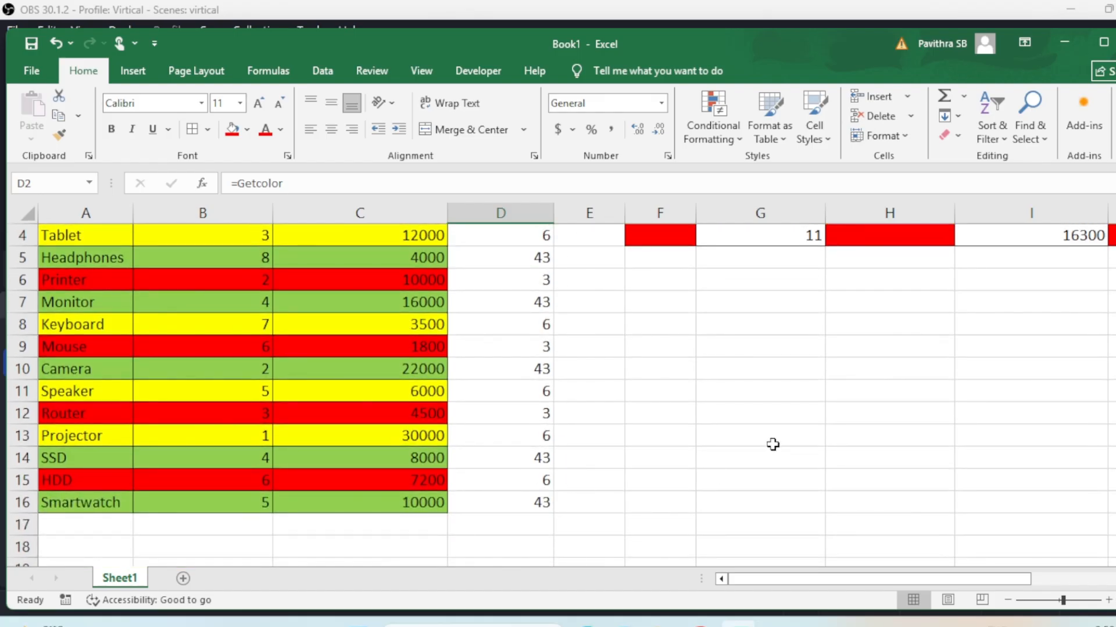
scroll(772, 446, "up", 1)
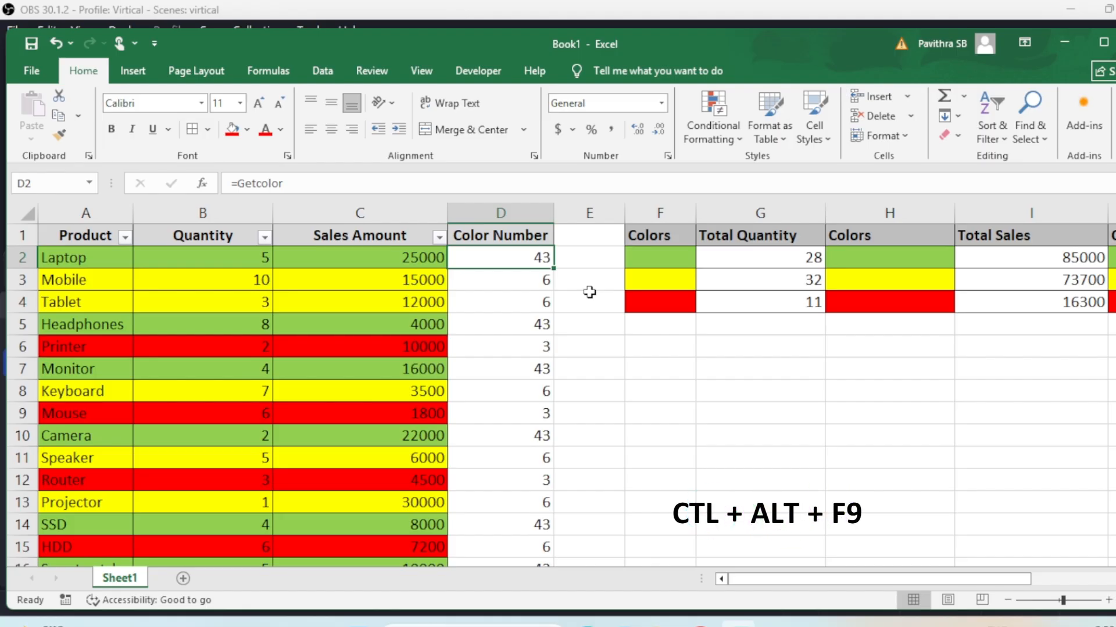
scroll(591, 442, "down", 3)
left_click(521, 343)
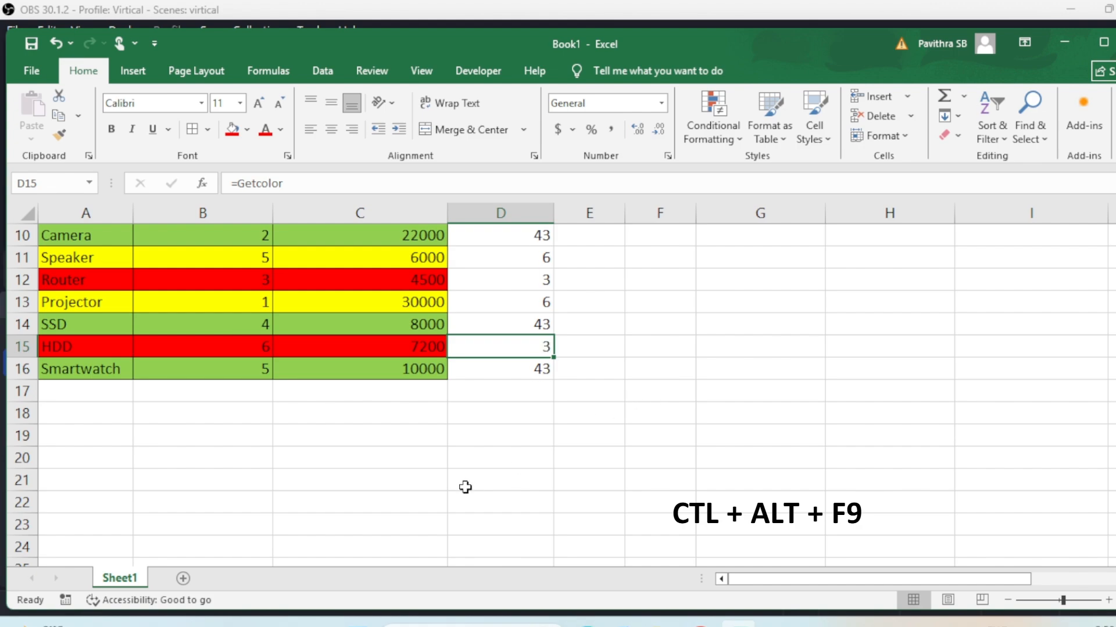
scroll(792, 385, "up", 1)
scroll(792, 385, "down", 2)
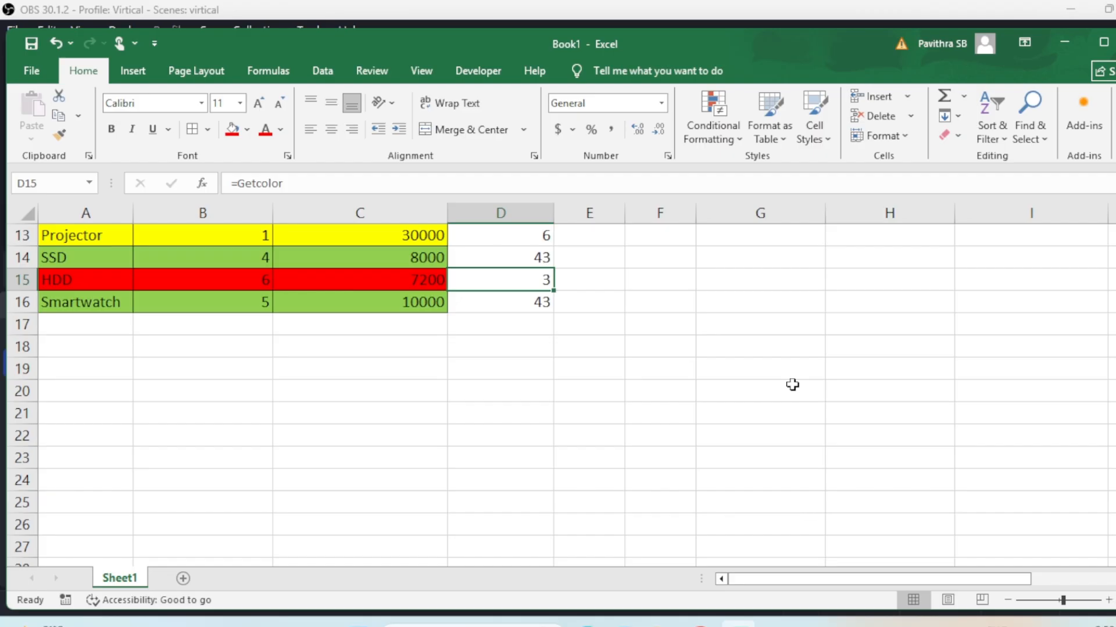
scroll(792, 385, "up", 4)
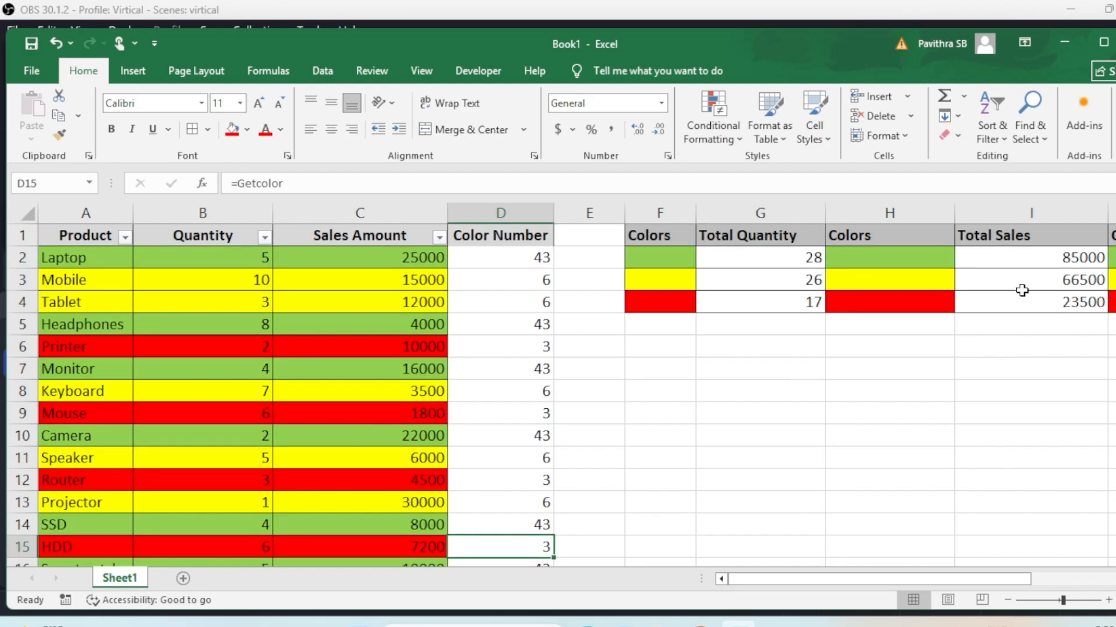
left_click(1071, 281)
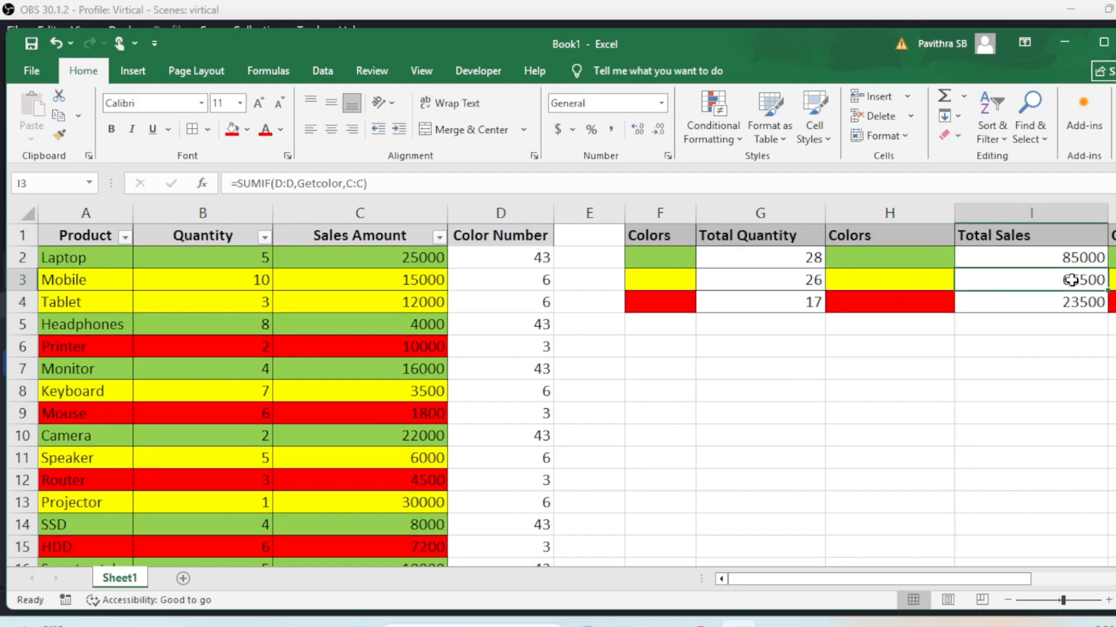
left_click(727, 375)
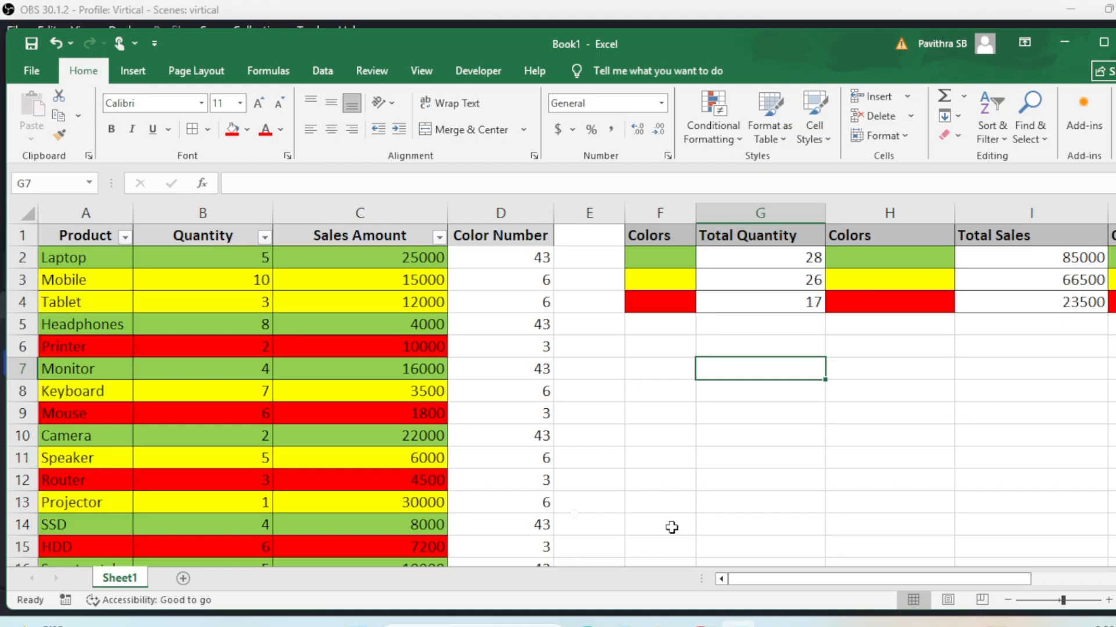
left_click(537, 261)
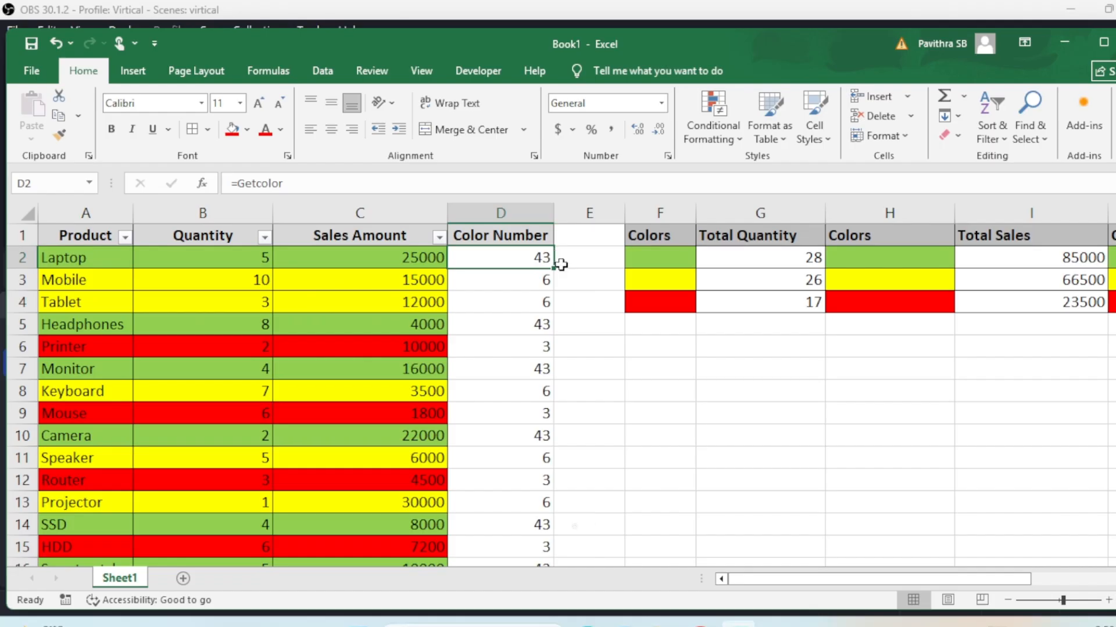
left_click_drag(541, 262, 537, 415)
scroll(538, 424, "up", 1)
left_click(545, 481)
scroll(727, 458, "up", 1)
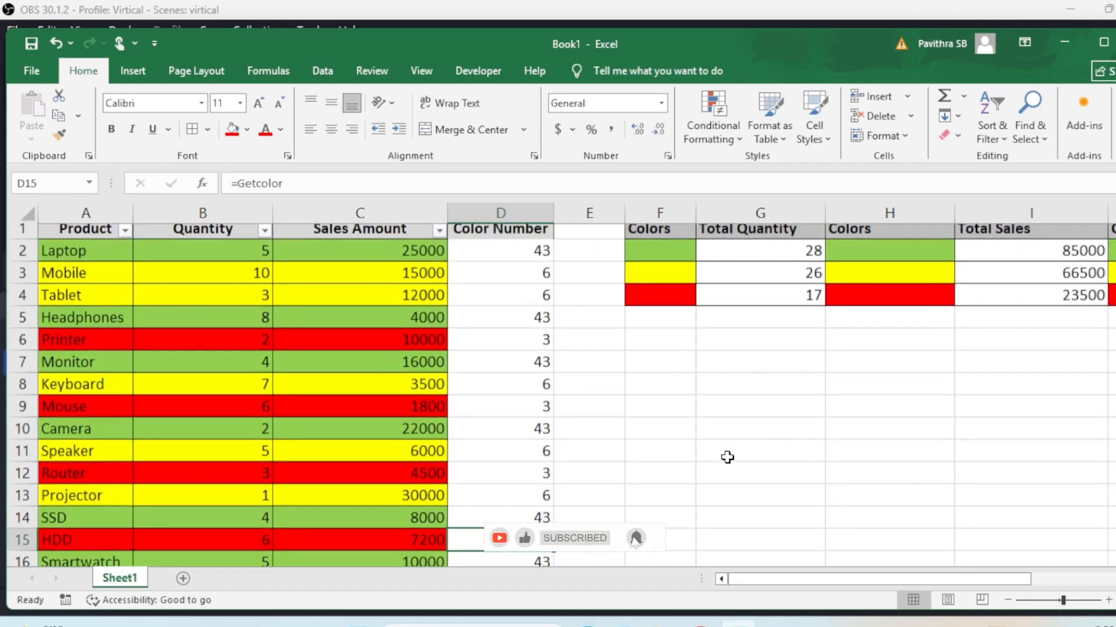
left_click_drag(936, 592, 1005, 590)
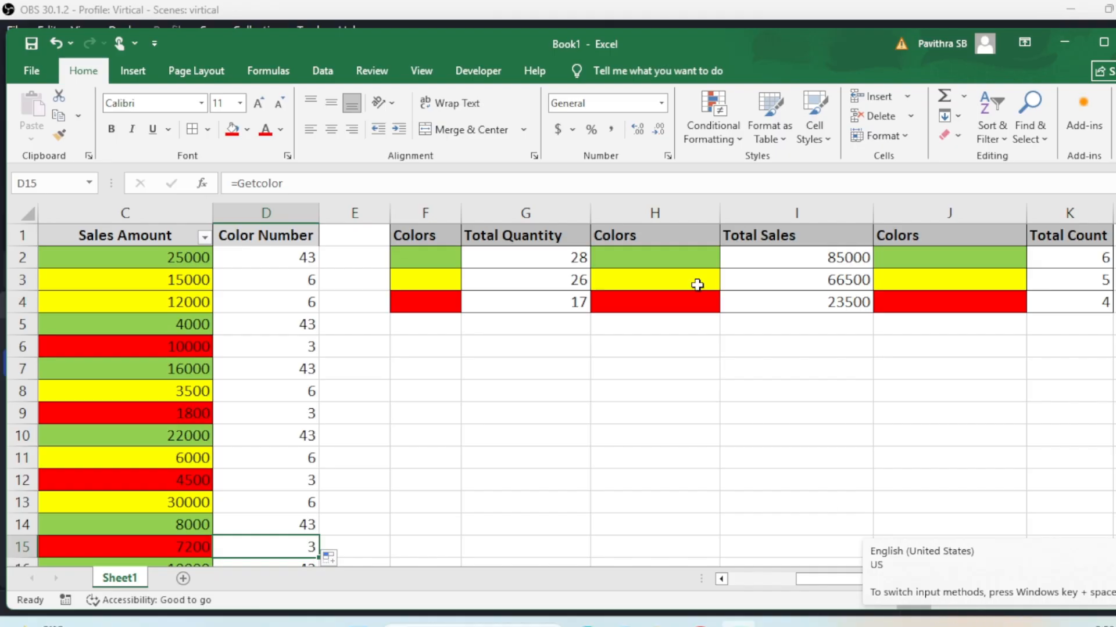
left_click(300, 257)
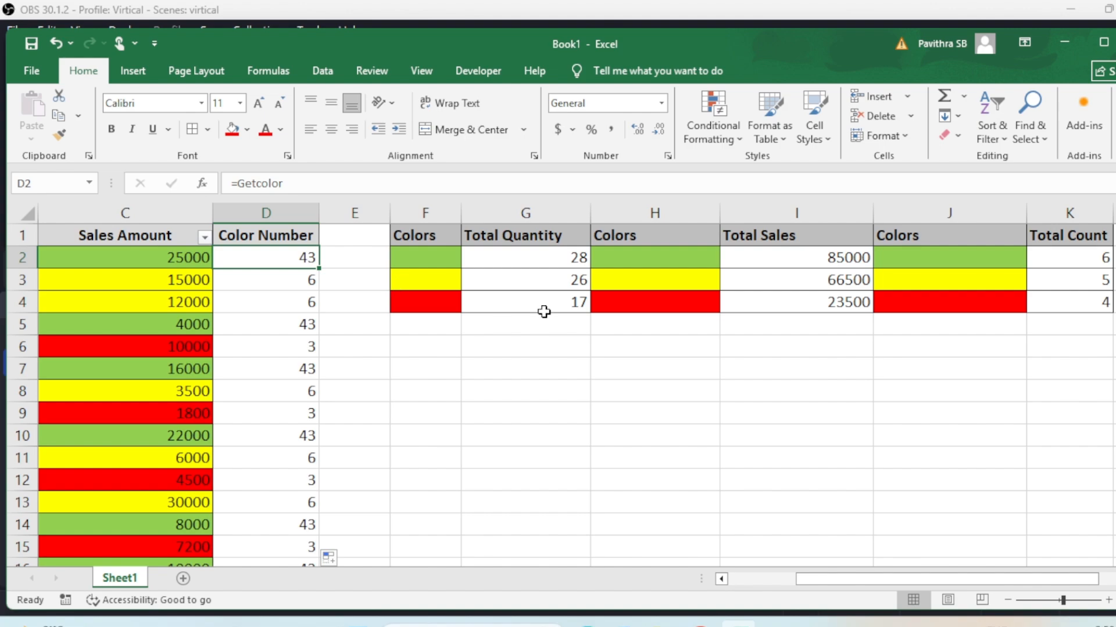
left_click_drag(866, 580, 750, 584)
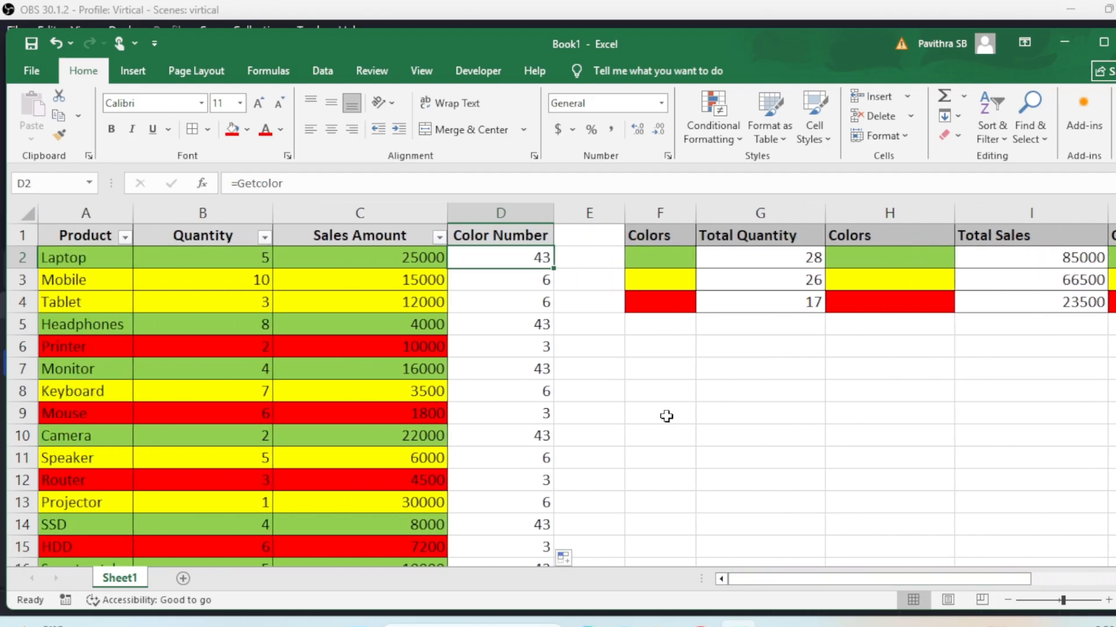